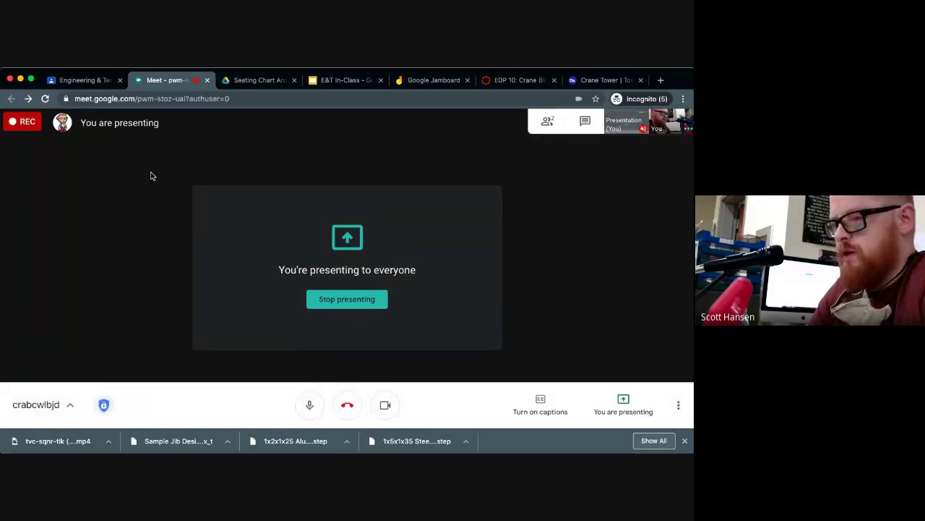
Step: Switch to the Crane Tower document in Onshape and open the Materials part studio from the Sample Crane folder
{"action": "left_click", "coordinate": [611, 80]}
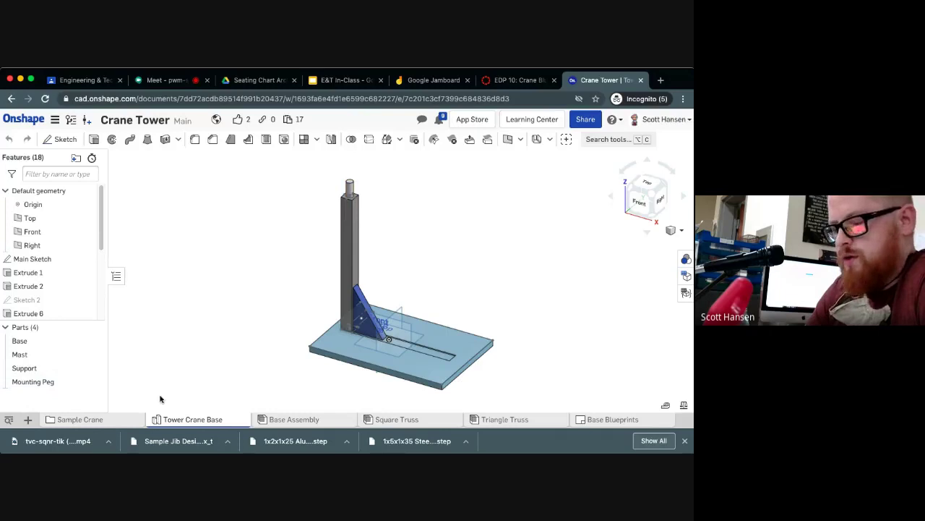
{"action": "left_click", "coordinate": [79, 420]}
{"action": "mouse_move", "coordinate": [134, 428]}
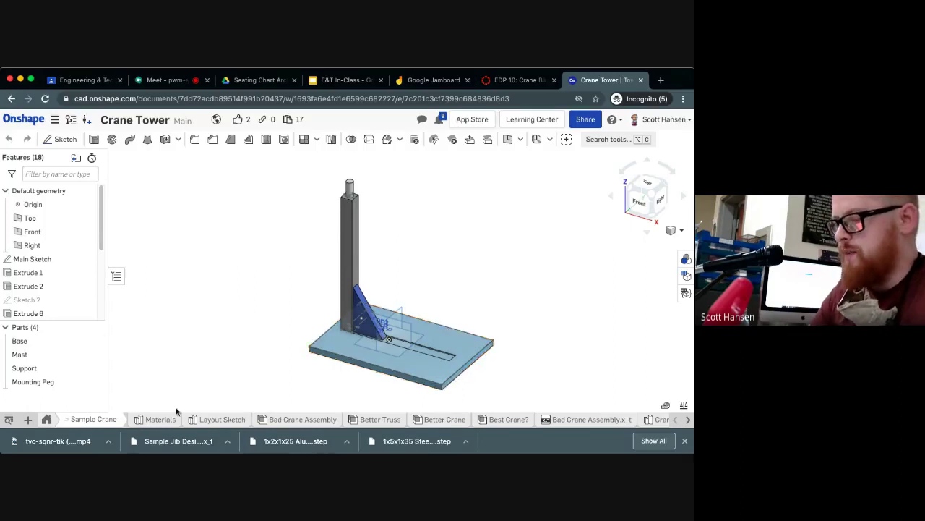
{"action": "left_click", "coordinate": [161, 420]}
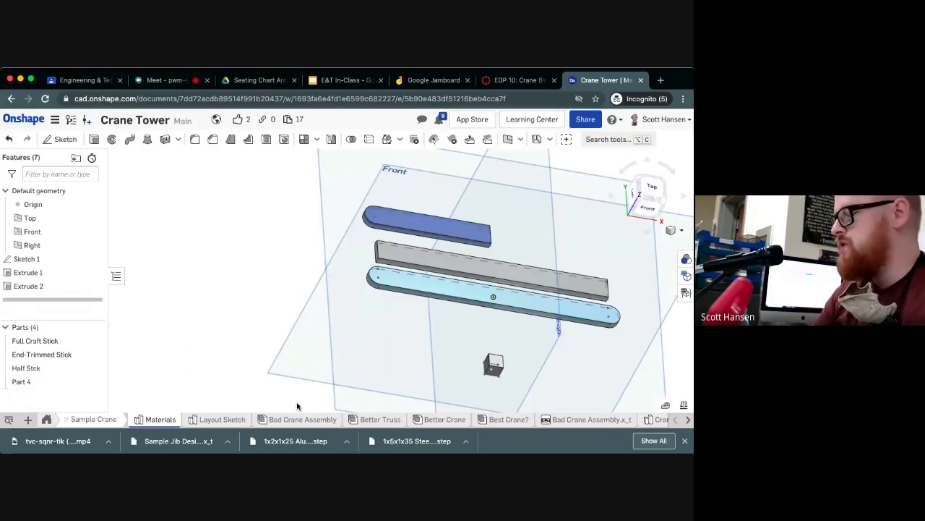
{"action": "mouse_move", "coordinate": [403, 341]}
{"action": "right_mouse_down"}
{"action": "mouse_move", "coordinate": [426, 326]}
{"action": "mouse_move", "coordinate": [386, 326]}
{"action": "mouse_move", "coordinate": [401, 314]}
{"action": "mouse_move", "coordinate": [397, 348]}
{"action": "right_mouse_up"}
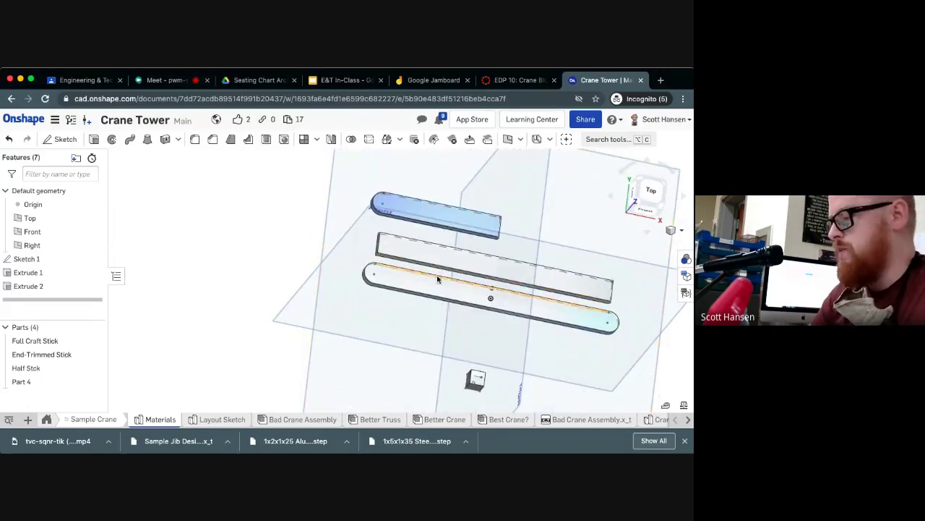
{"action": "right_click_drag", "start_coordinate": [293, 303], "coordinate": [301, 289]}
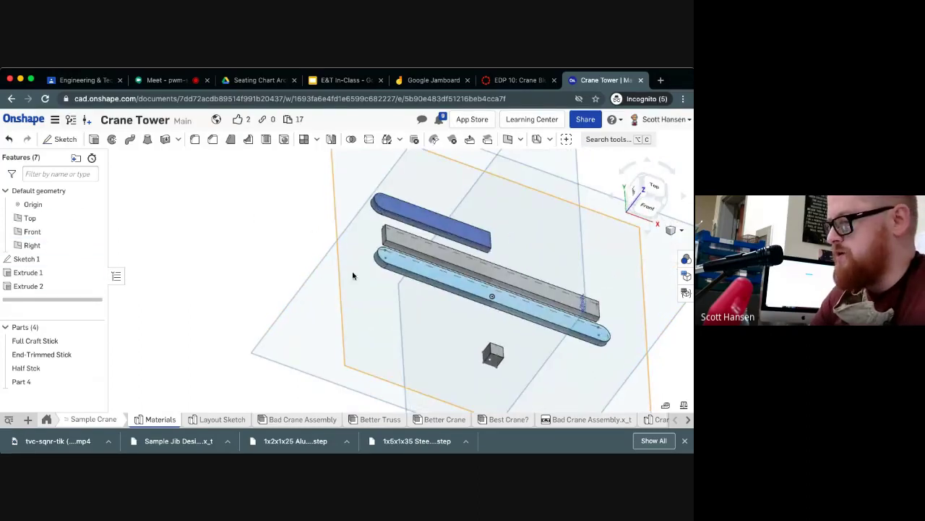
Step: Edit Sketch 1 and add a construction centerline along the full craft stick from one rounded end to the other
{"action": "left_click", "coordinate": [82, 260]}
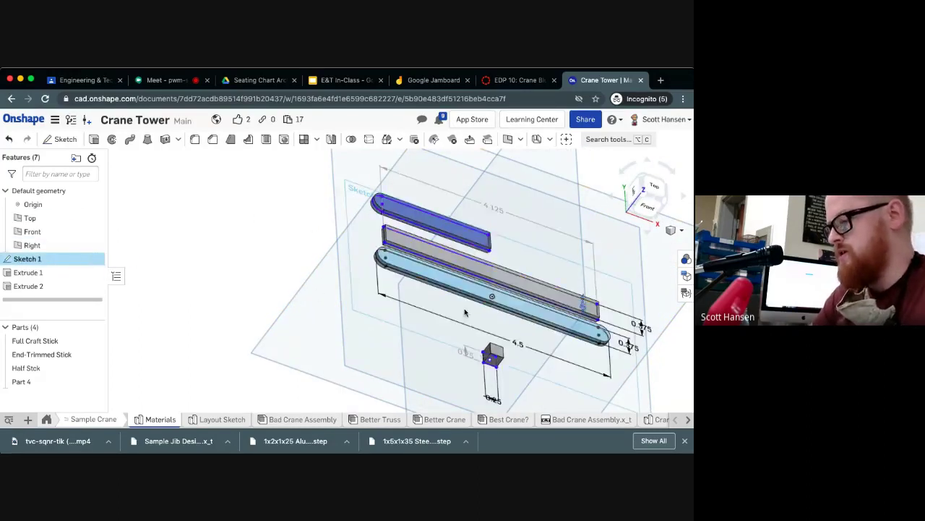
{"action": "right_click_drag", "start_coordinate": [446, 321], "coordinate": [442, 333]}
{"action": "key", "text": "l"}
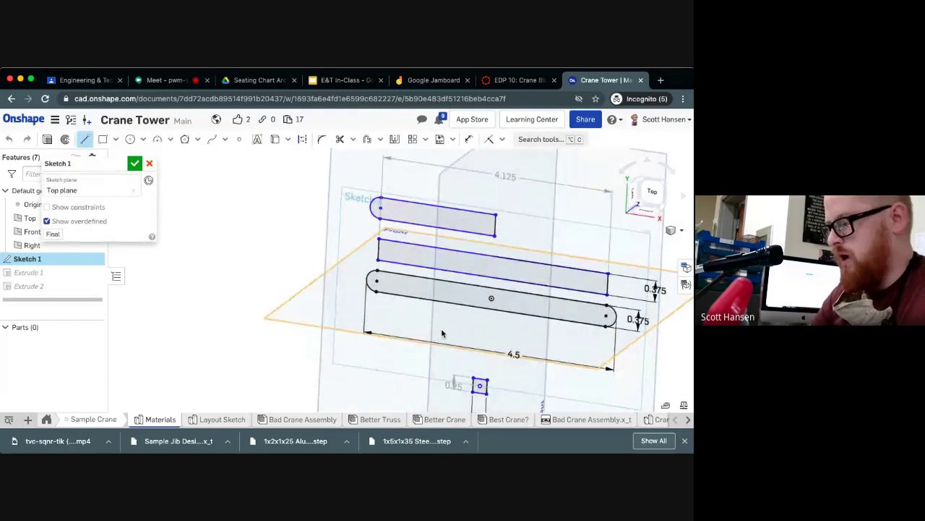
{"action": "key", "text": "u"}
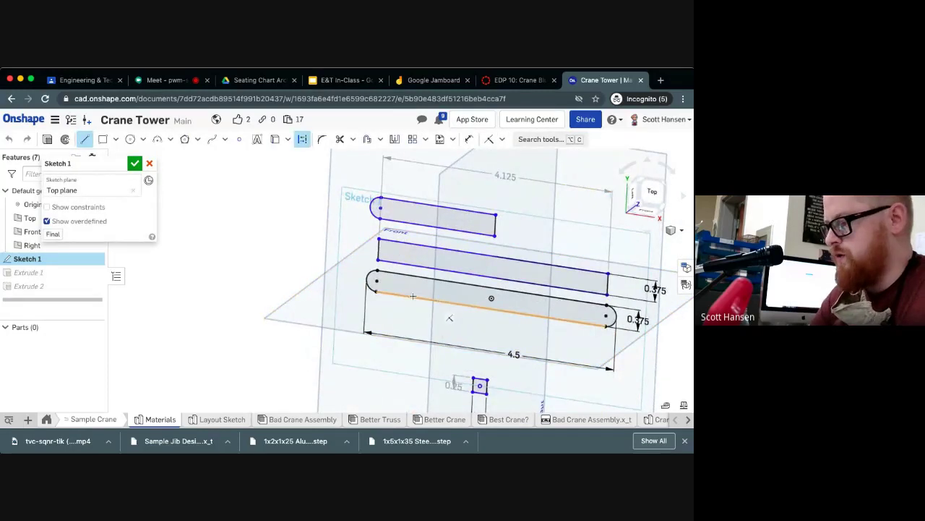
{"action": "left_click", "coordinate": [366, 280]}
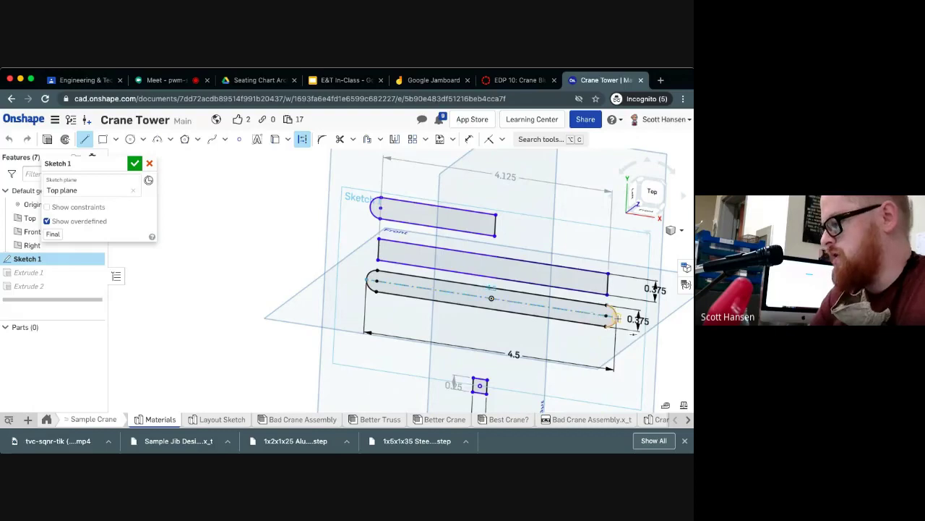
{"action": "left_click", "coordinate": [617, 318]}
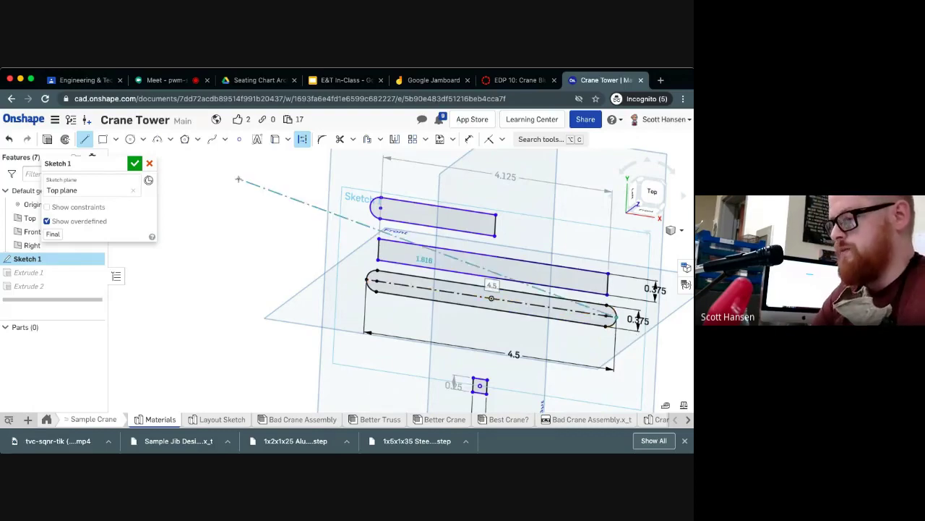
{"action": "key", "text": "Escape"}
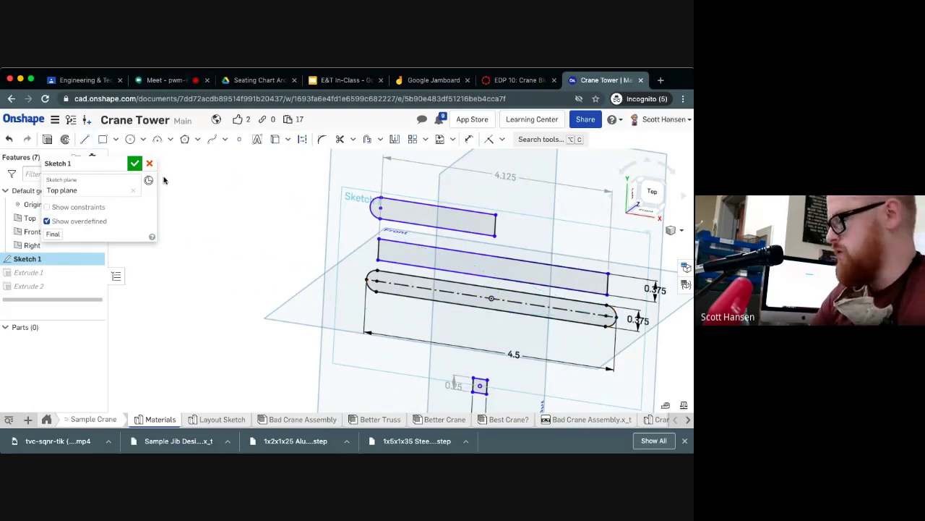
{"action": "left_click", "coordinate": [136, 162]}
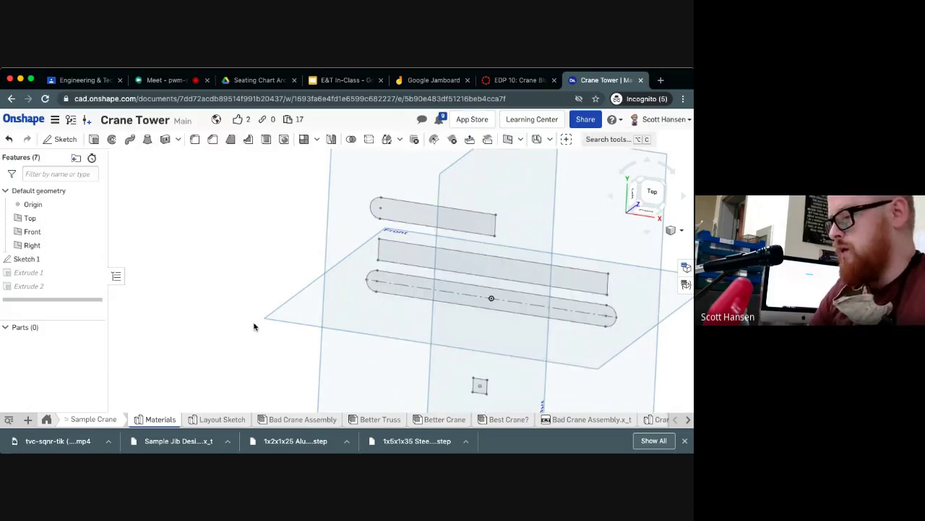
Step: Add a mate connector at the left end of the craft stick's centerline, with Full Craft Stick as owner part
{"action": "left_click", "coordinate": [599, 140]}
{"action": "key", "text": "Down"}
{"action": "key", "text": "Down"}
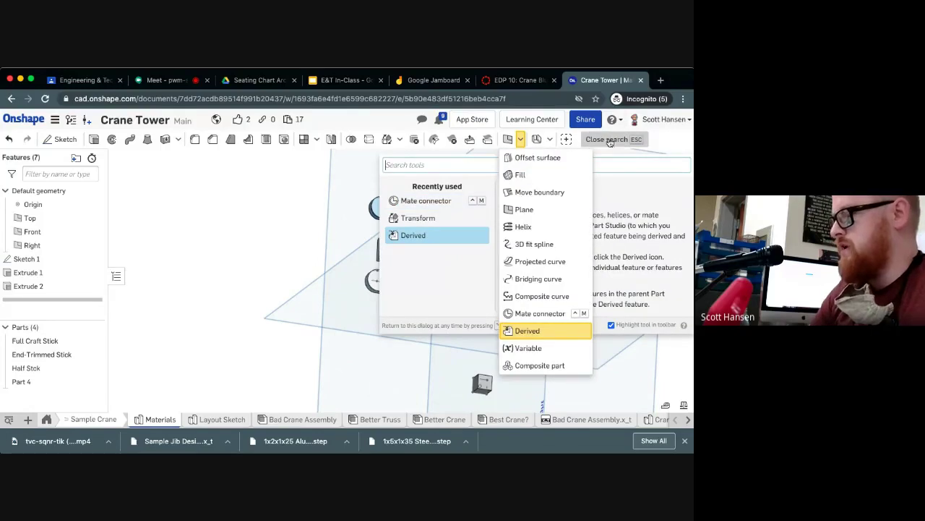
{"action": "key", "text": "Up"}
{"action": "key", "text": "Up"}
{"action": "type", "text": "sma"}
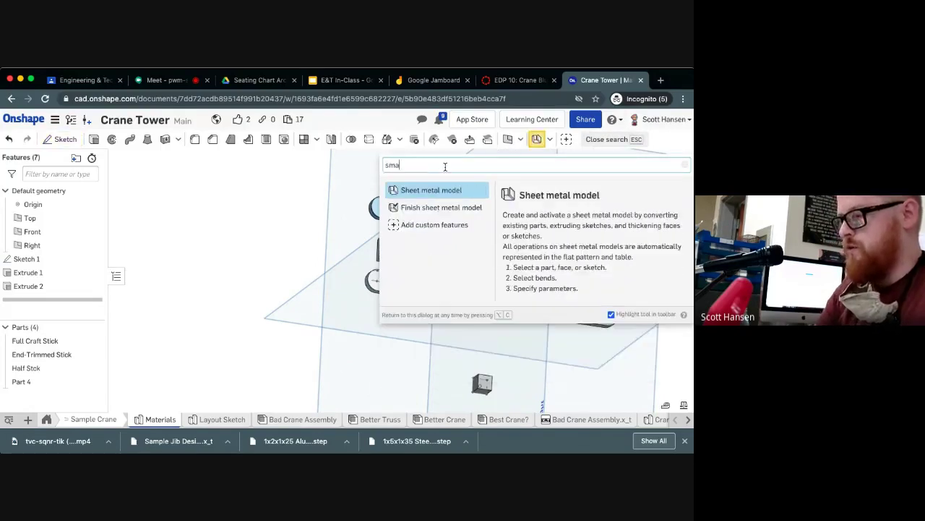
{"action": "key", "text": "BackSpace"}
{"action": "key", "text": "BackSpace"}
{"action": "key", "text": "BackSpace"}
{"action": "type", "text": "mate"}
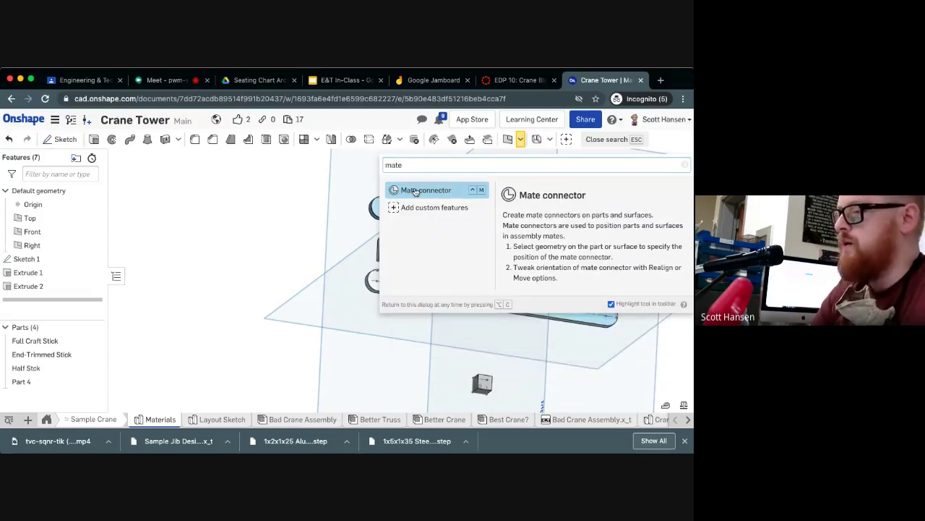
{"action": "left_click", "coordinate": [415, 191]}
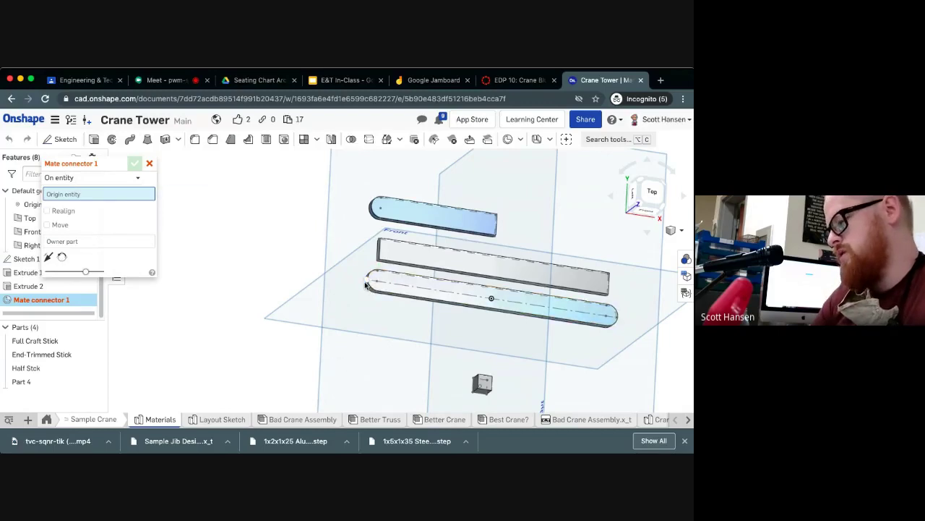
{"action": "scroll", "coordinate": [368, 283], "scroll_direction": "up", "scroll_amount": 2}
{"action": "scroll", "coordinate": [368, 284], "scroll_direction": "up", "scroll_amount": 1}
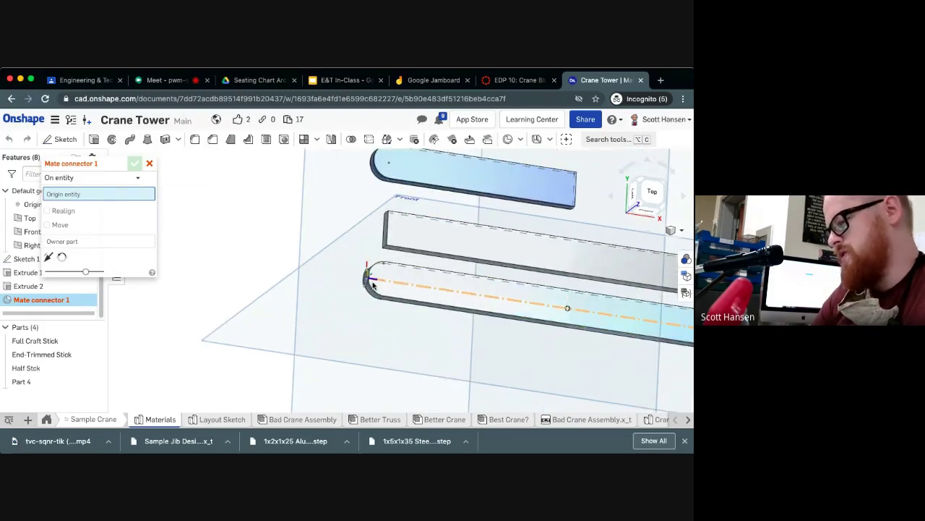
{"action": "left_click", "coordinate": [394, 282]}
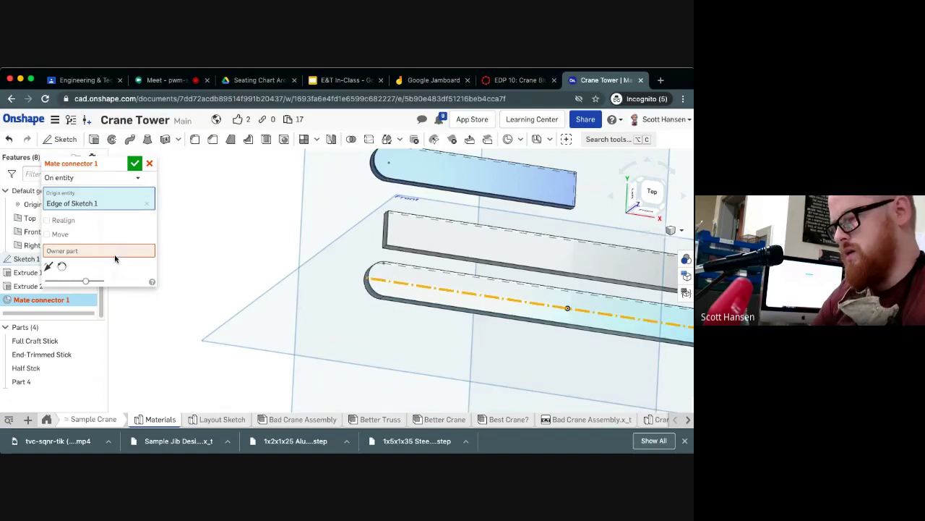
{"action": "left_click", "coordinate": [89, 249]}
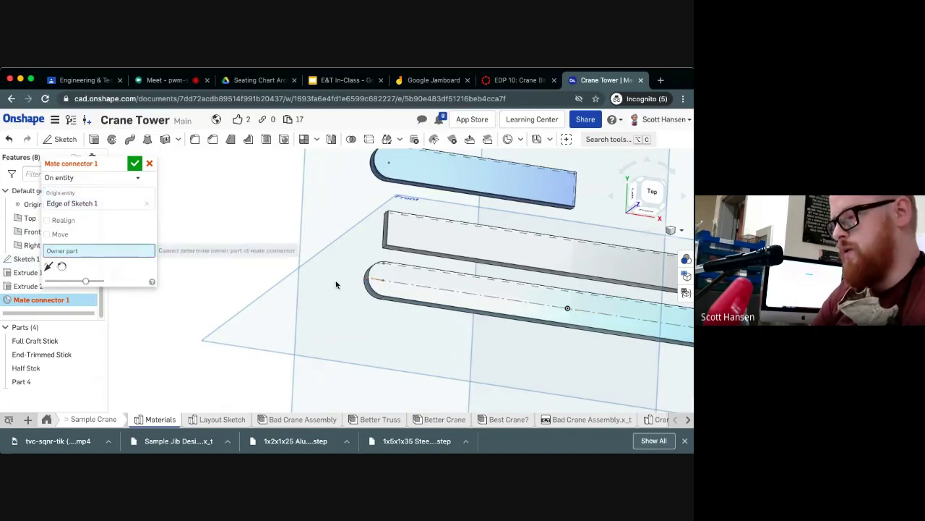
{"action": "left_click", "coordinate": [433, 292]}
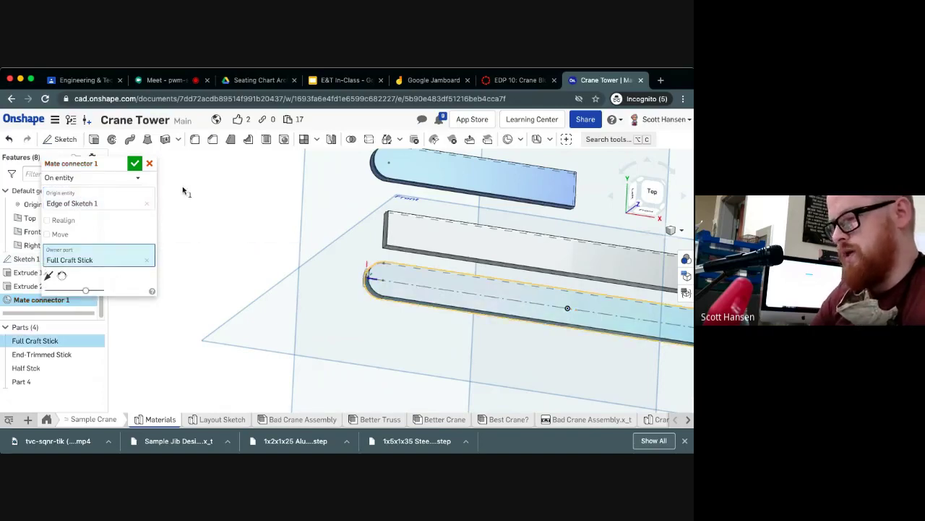
{"action": "left_click", "coordinate": [134, 164]}
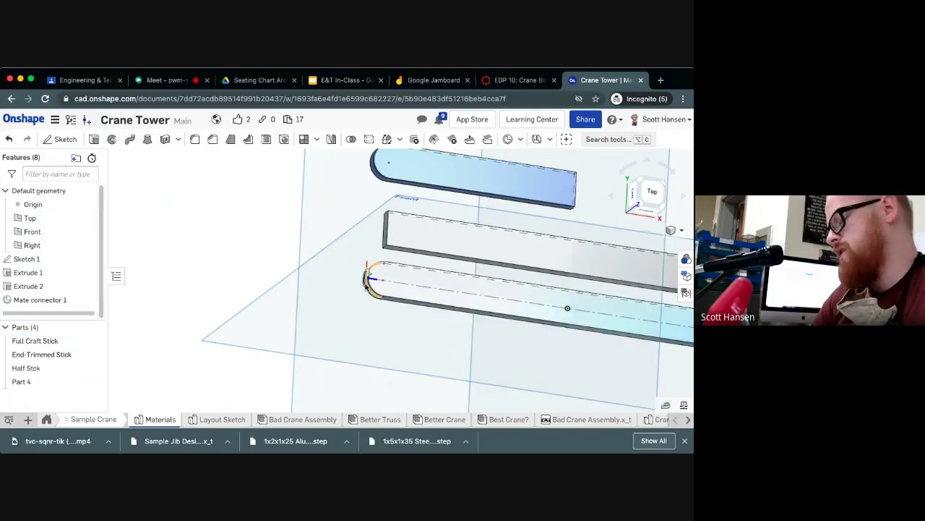
Step: Add a second mate connector at the right end of the centerline, also owned by the Full Craft Stick
{"action": "middle_click_drag", "start_coordinate": [514, 362], "coordinate": [373, 351]}
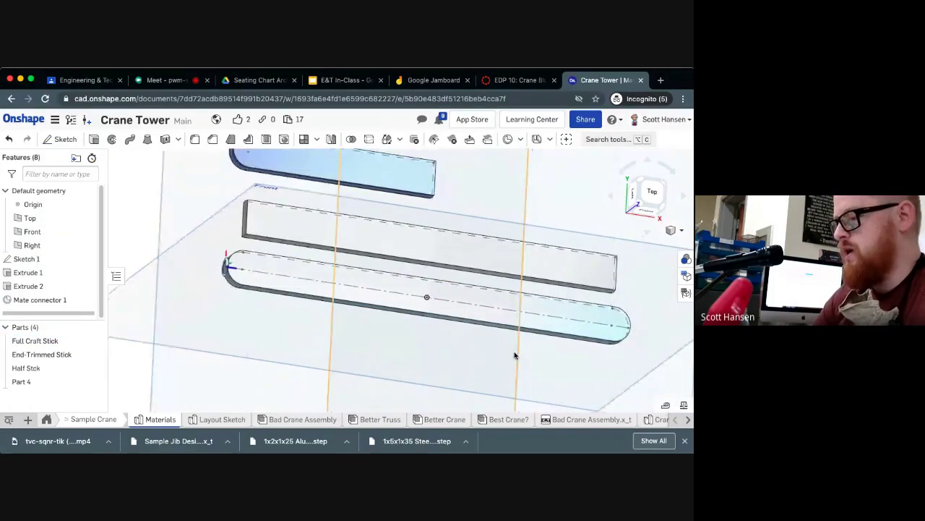
{"action": "left_click", "coordinate": [601, 145]}
{"action": "left_click", "coordinate": [434, 199]}
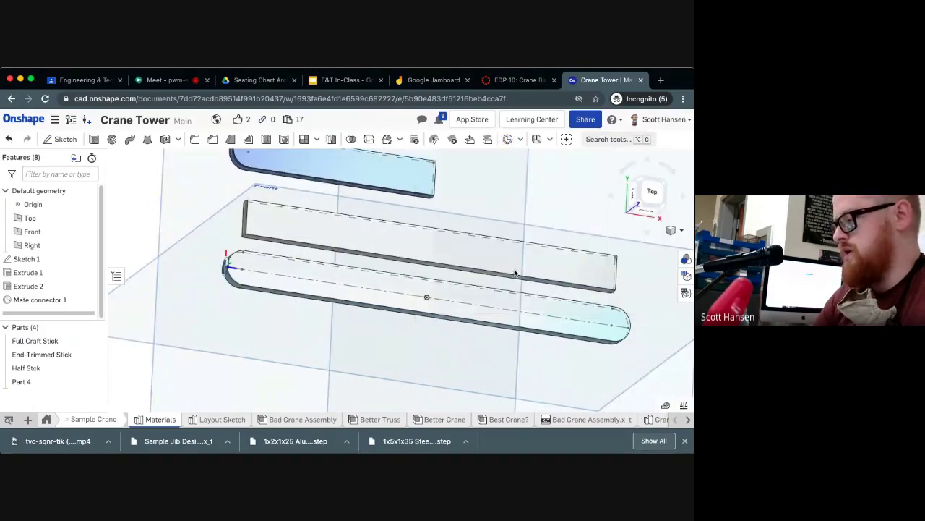
{"action": "left_click", "coordinate": [583, 321]}
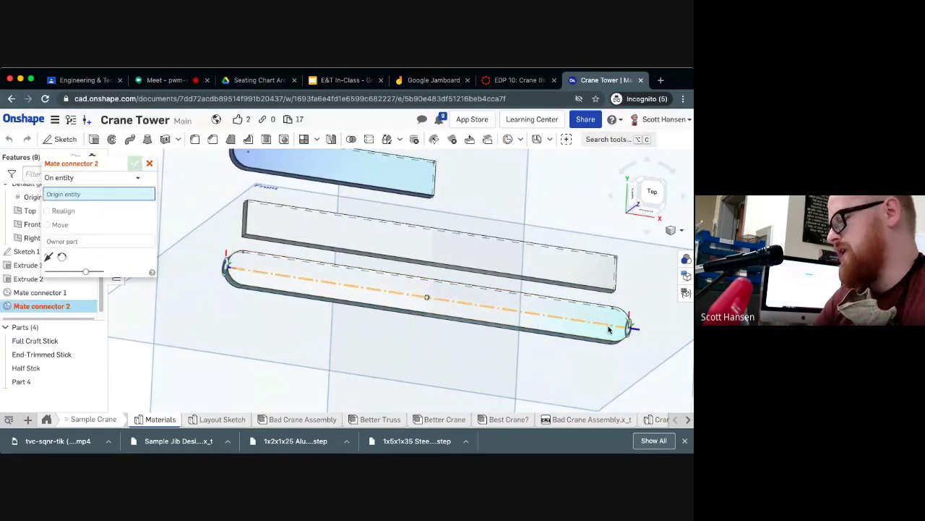
{"action": "left_click", "coordinate": [610, 329]}
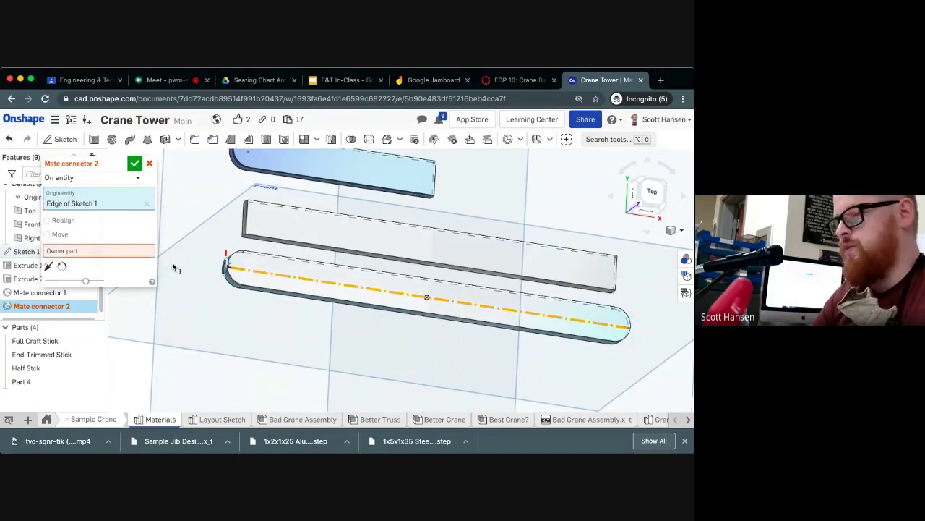
{"action": "left_click", "coordinate": [363, 290]}
{"action": "left_click", "coordinate": [135, 163]}
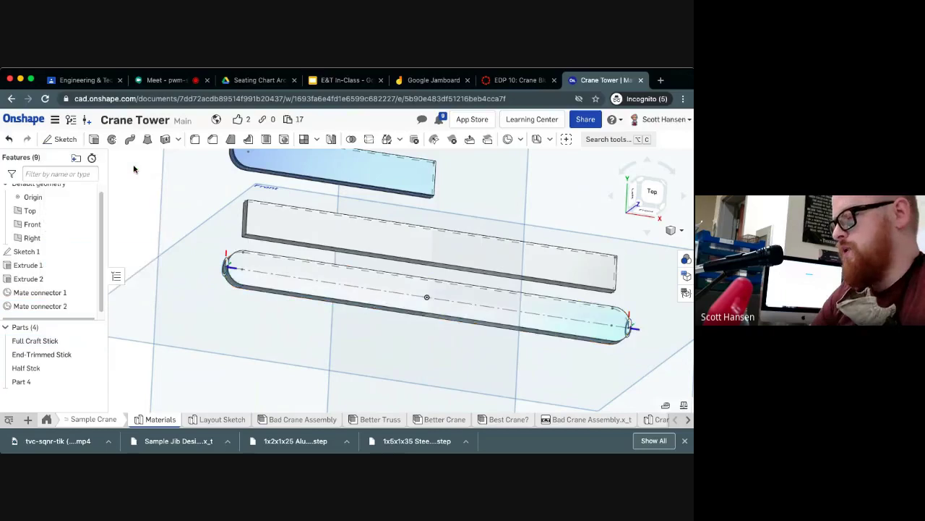
{"action": "right_click_drag", "start_coordinate": [301, 298], "coordinate": [332, 323]}
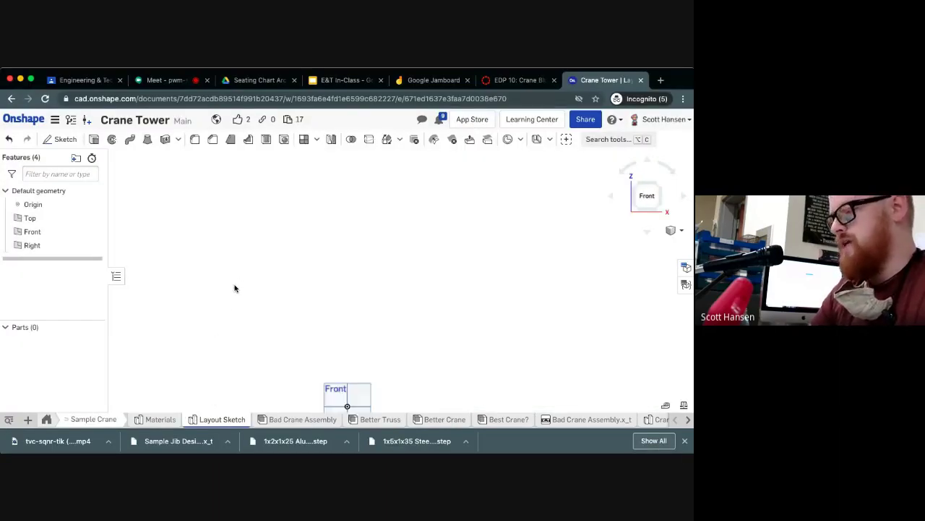
Step: Insert the entire Tower Crane Base into the Layout Sketch part studio as a Derived feature
{"action": "middle_click_drag", "start_coordinate": [311, 357], "coordinate": [337, 265]}
{"action": "scroll", "coordinate": [337, 266], "scroll_direction": "up", "scroll_amount": 5}
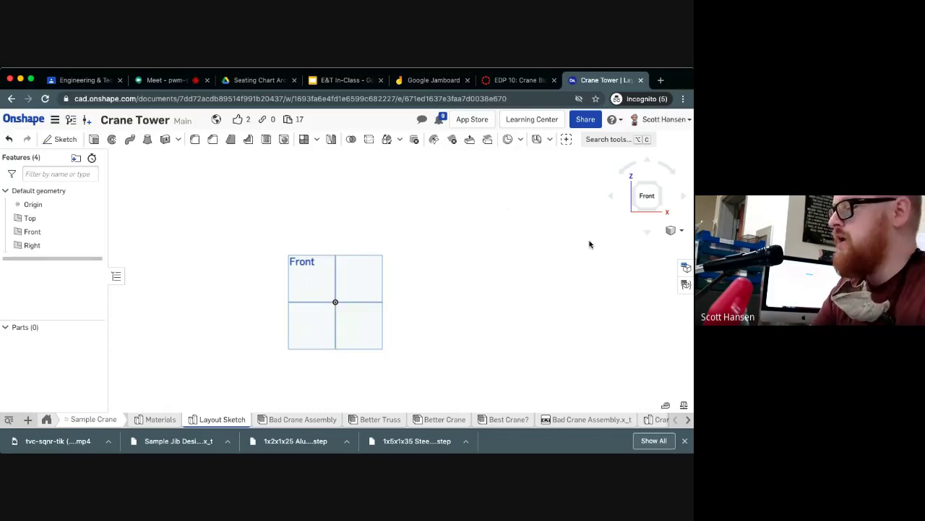
{"action": "left_click", "coordinate": [589, 141]}
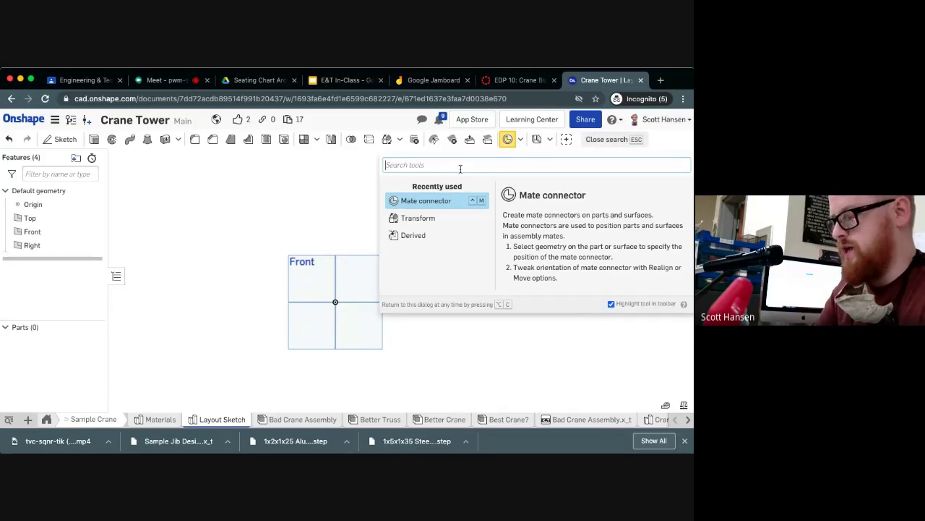
{"action": "type", "text": "der"}
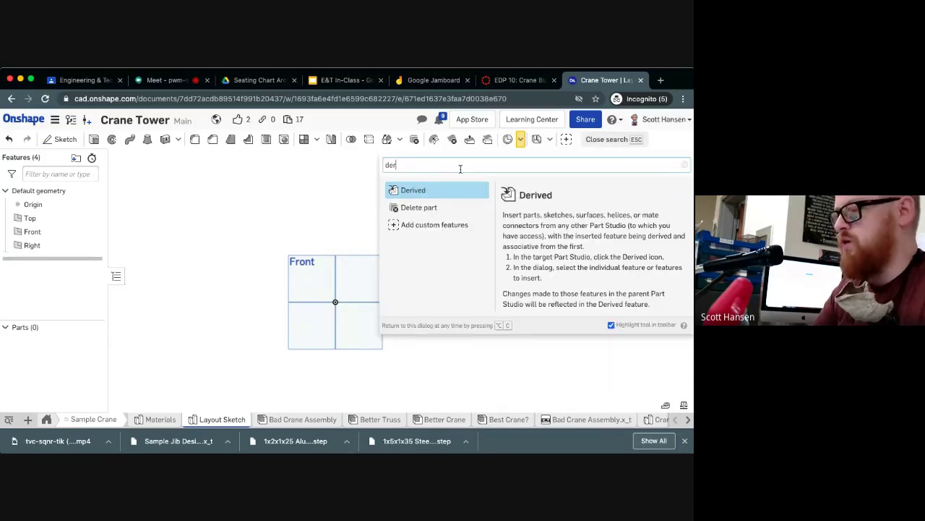
{"action": "left_click", "coordinate": [418, 190]}
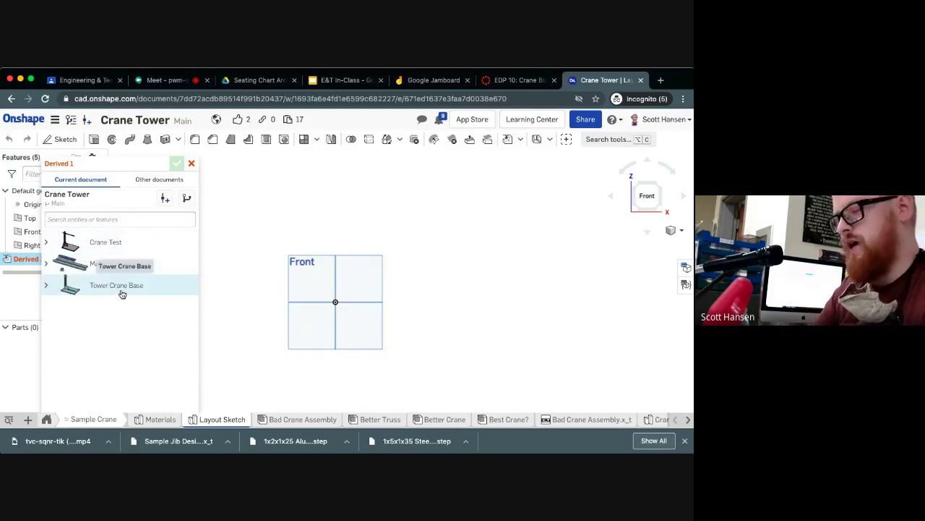
{"action": "left_click", "coordinate": [122, 292]}
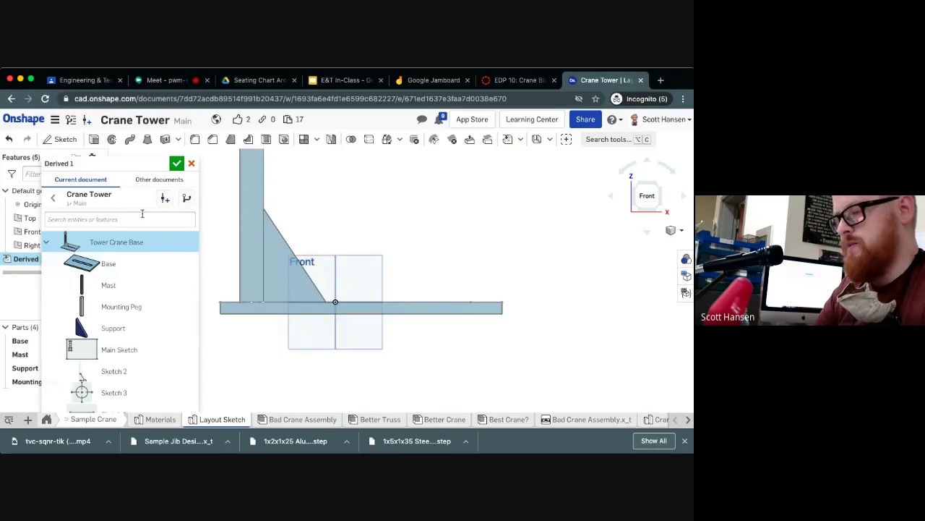
{"action": "left_click", "coordinate": [177, 163]}
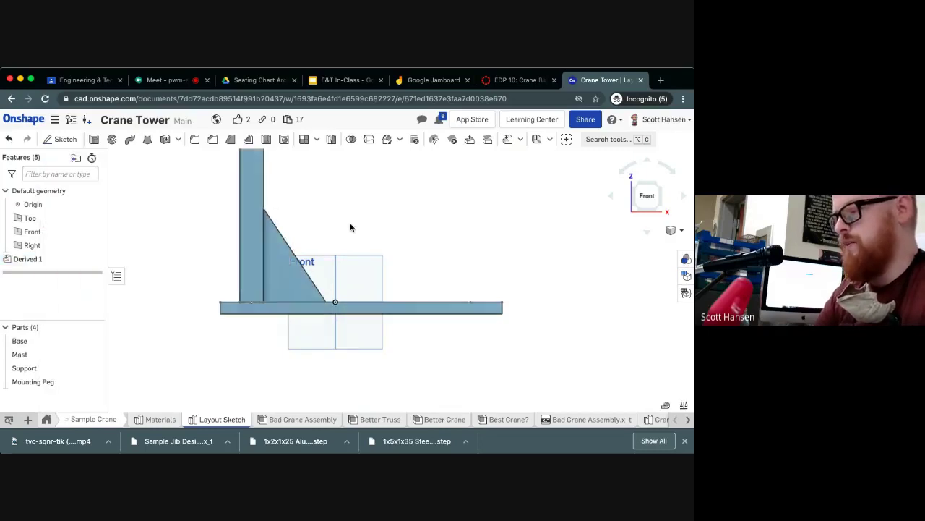
{"action": "scroll", "coordinate": [350, 228], "scroll_direction": "down", "scroll_amount": 5}
{"action": "middle_click_drag", "start_coordinate": [350, 227], "coordinate": [349, 319]}
{"action": "right_click_drag", "start_coordinate": [349, 319], "coordinate": [278, 314]}
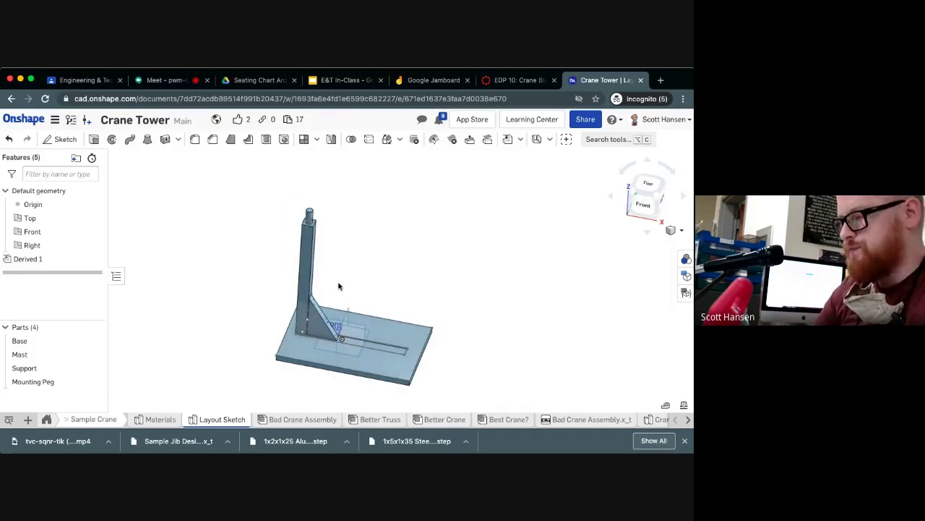
{"action": "right_click_drag", "start_coordinate": [338, 287], "coordinate": [325, 273]}
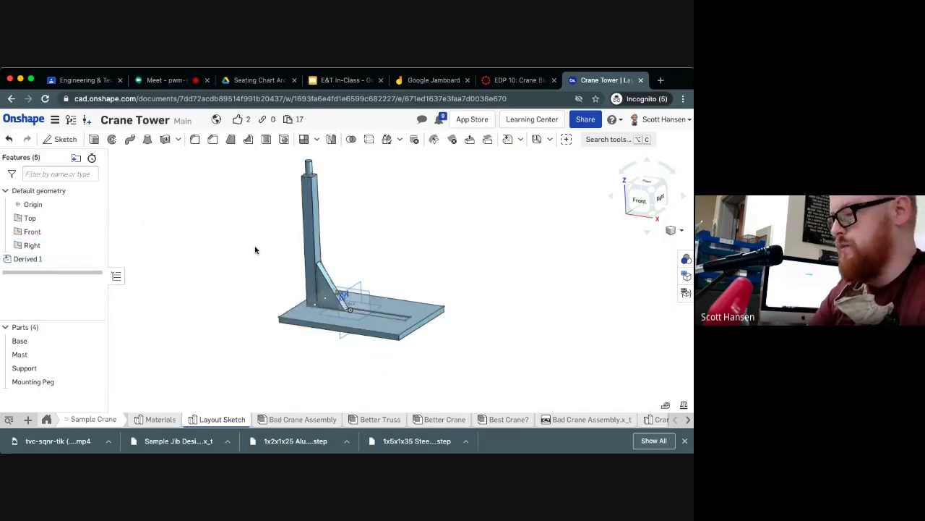
Step: Start a new sketch on the front face of the mast, with the model viewed from the front
{"action": "scroll", "coordinate": [317, 201], "scroll_direction": "up", "scroll_amount": 3}
{"action": "middle_click_drag", "start_coordinate": [324, 243], "coordinate": [329, 261]}
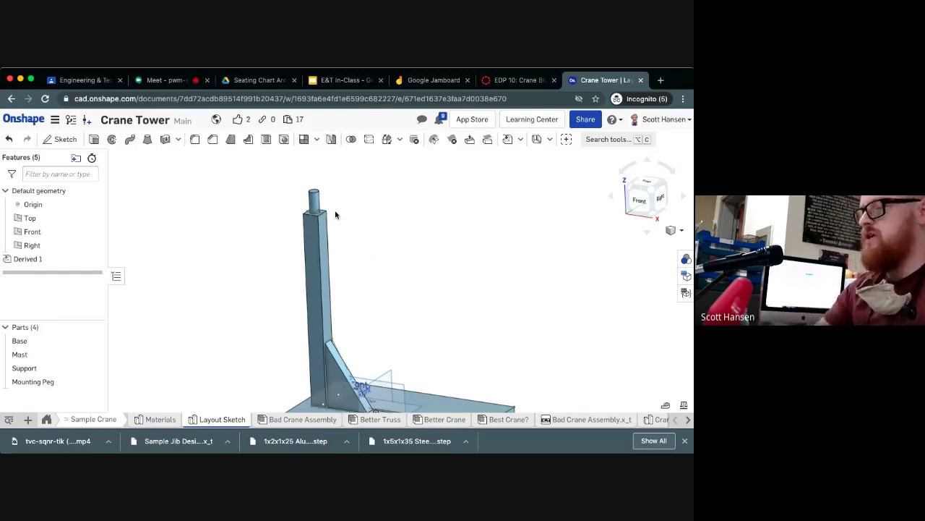
{"action": "left_click", "coordinate": [639, 201]}
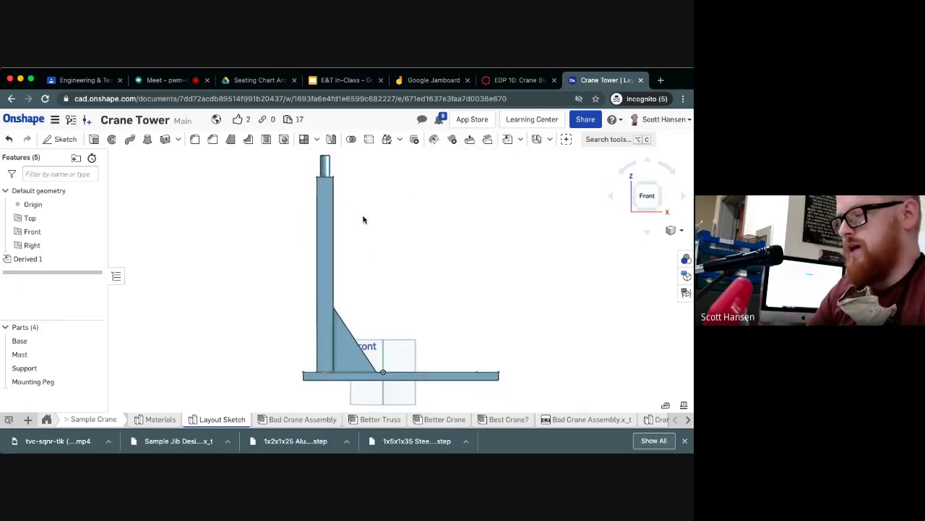
{"action": "right_click_drag", "start_coordinate": [363, 219], "coordinate": [360, 232]}
{"action": "middle_click_drag", "start_coordinate": [360, 231], "coordinate": [360, 338]}
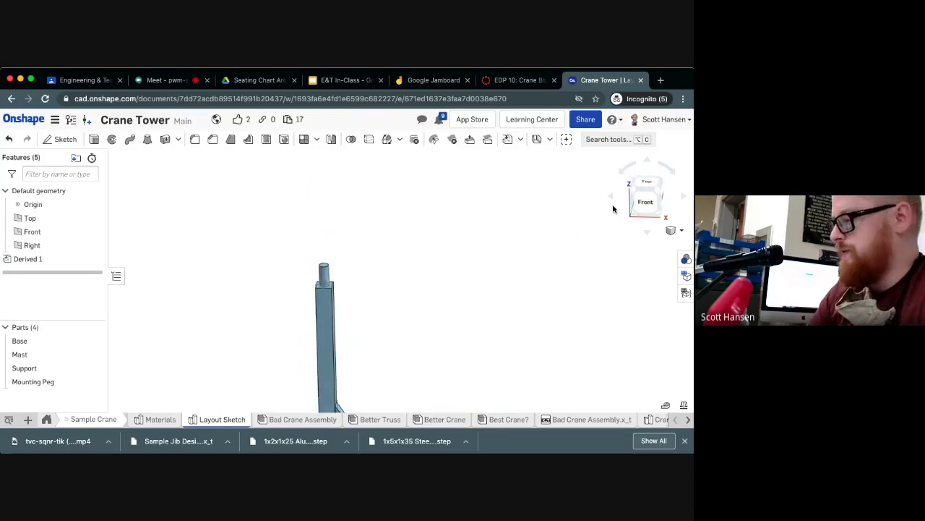
{"action": "left_click", "coordinate": [645, 203]}
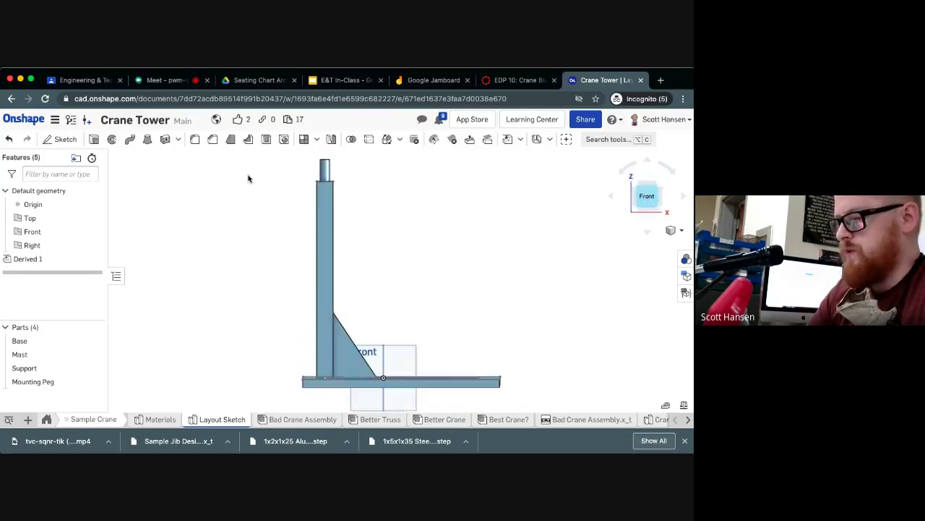
{"action": "left_click", "coordinate": [65, 139]}
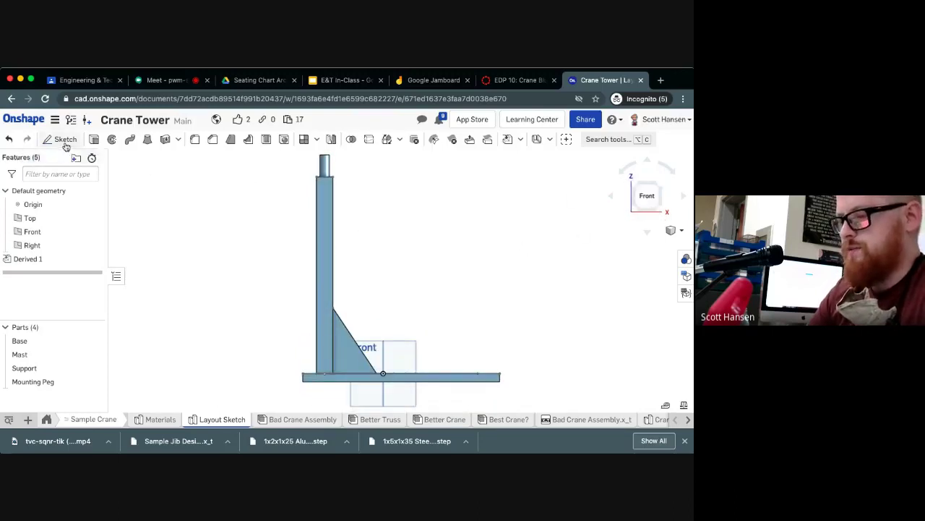
{"action": "left_click", "coordinate": [323, 196]}
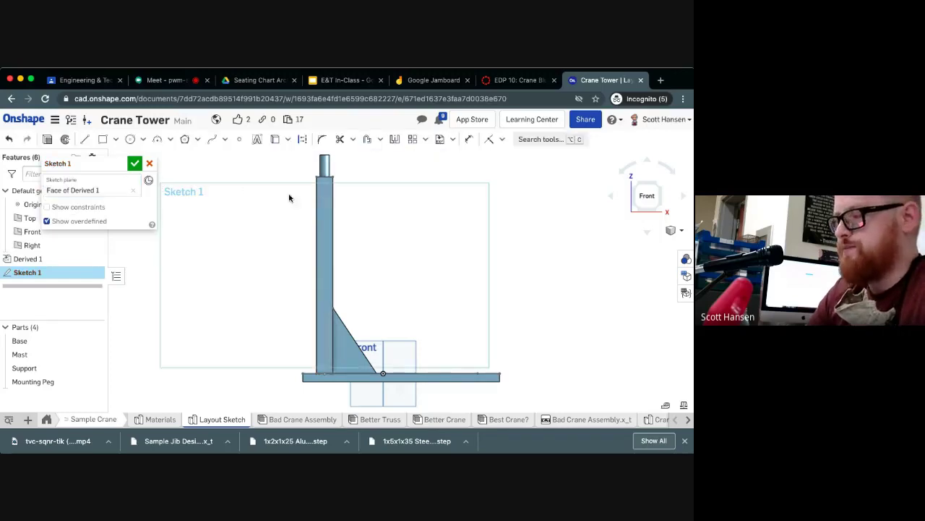
{"action": "mouse_move", "coordinate": [324, 194]}
{"action": "middle_mouse_down"}
{"action": "mouse_move", "coordinate": [319, 264]}
{"action": "mouse_move", "coordinate": [309, 233]}
{"action": "middle_mouse_up"}
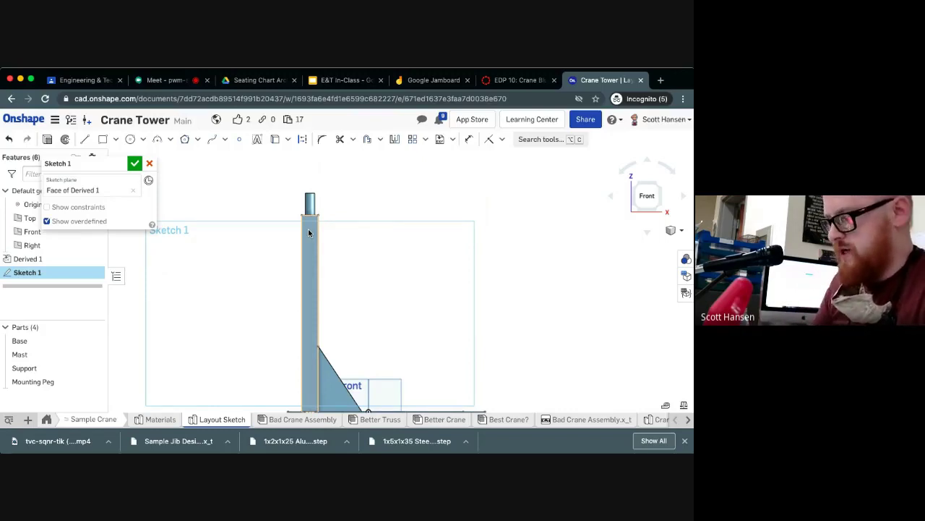
{"action": "key", "text": "l"}
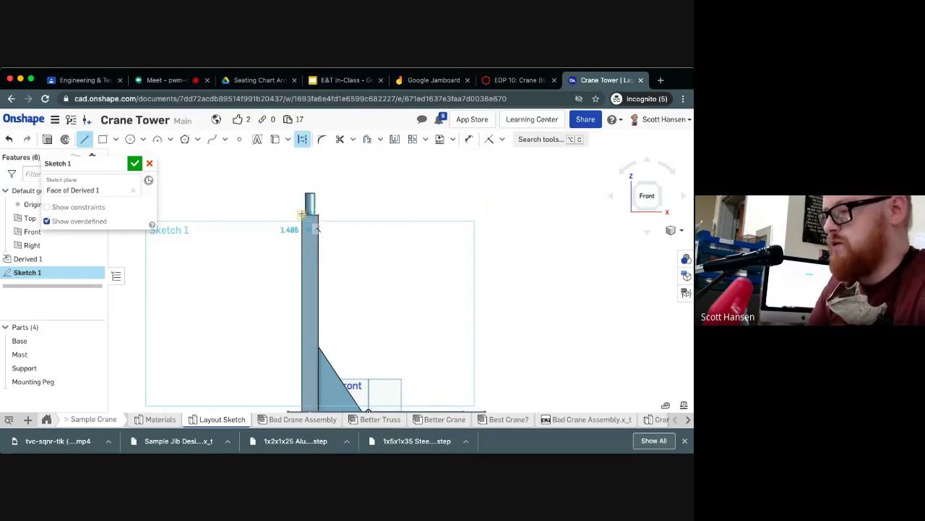
{"action": "key", "text": "Escape"}
{"action": "key", "text": "a"}
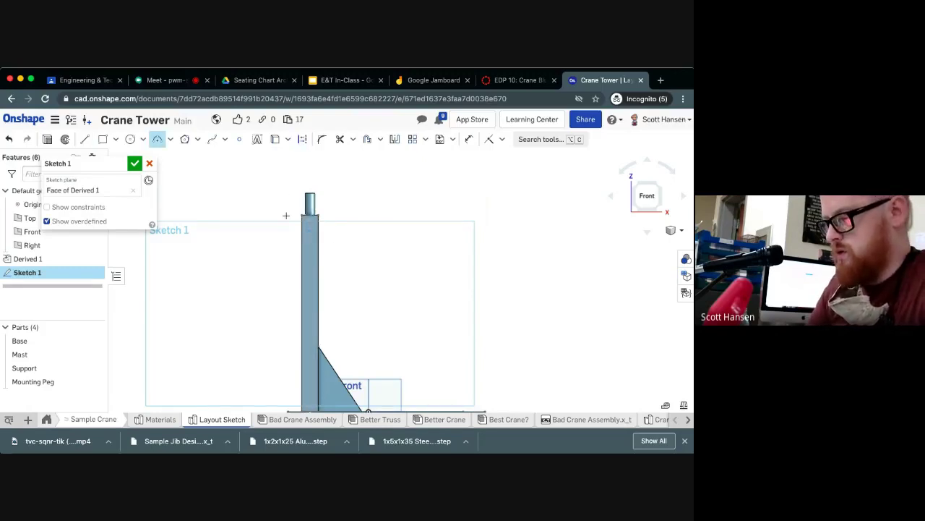
{"action": "scroll", "coordinate": [304, 216], "scroll_direction": "up", "scroll_amount": 5}
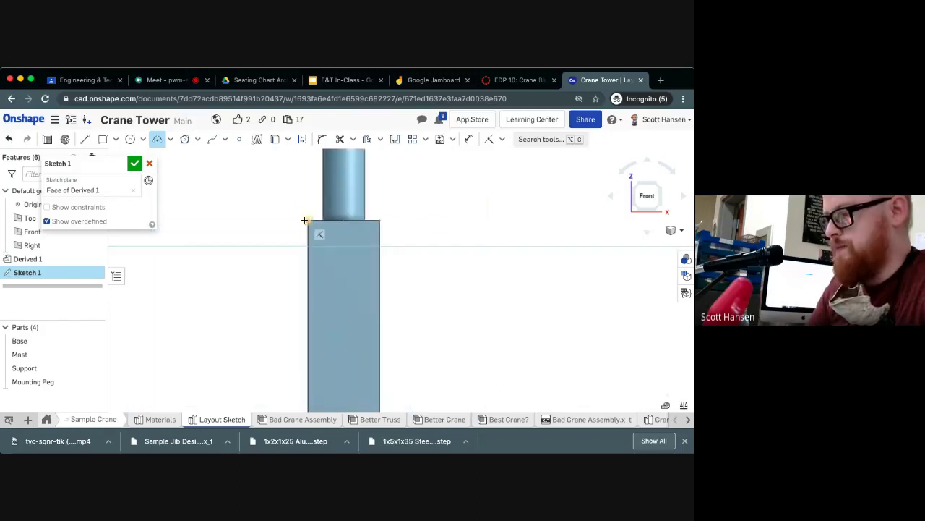
{"action": "left_click", "coordinate": [254, 222]}
{"action": "key", "text": "Escape"}
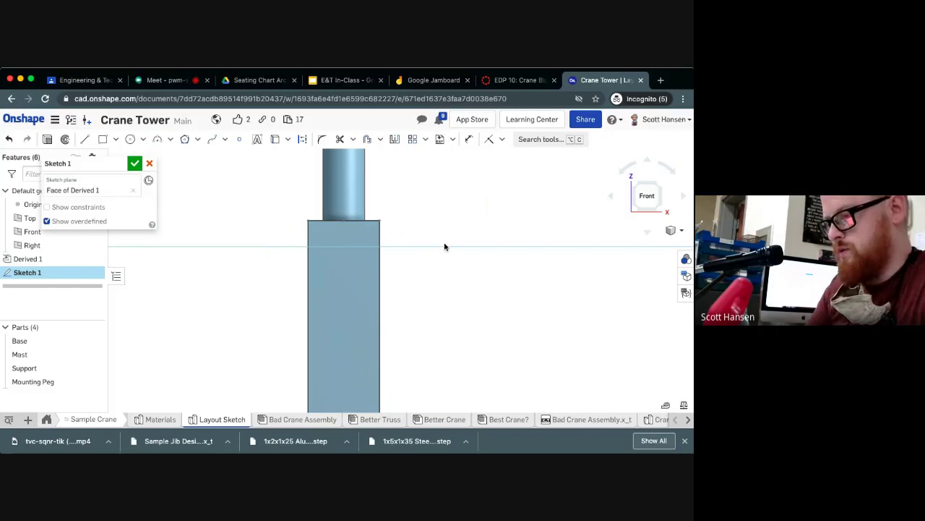
Step: Sketch a horizontal construction line about 5.4 in long, level with the mast's top edge and overhanging it on both sides
{"action": "key", "text": "q"}
{"action": "key", "text": "l"}
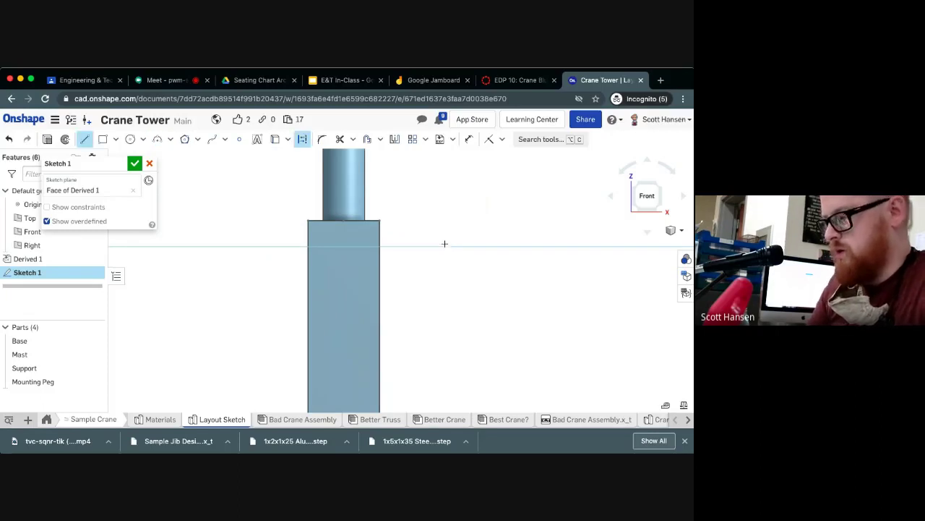
{"action": "left_click", "coordinate": [287, 219]}
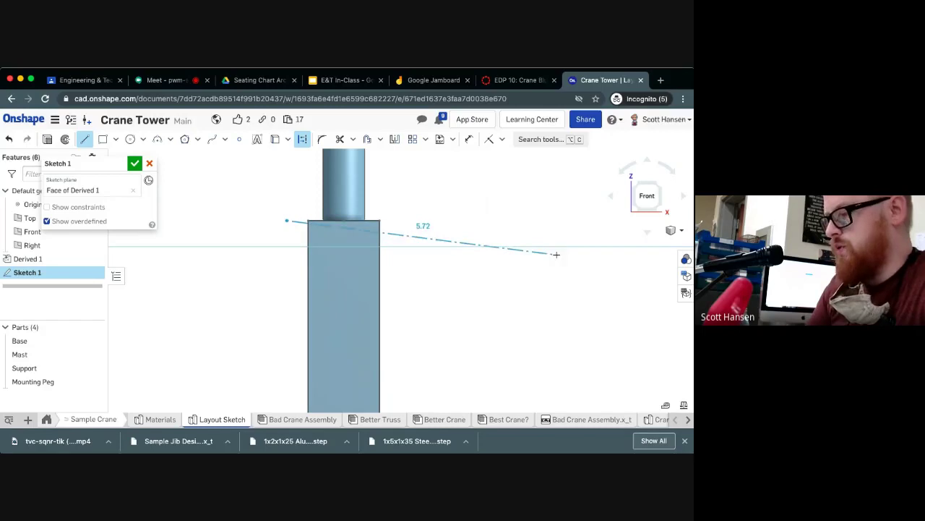
{"action": "left_click", "coordinate": [543, 218]}
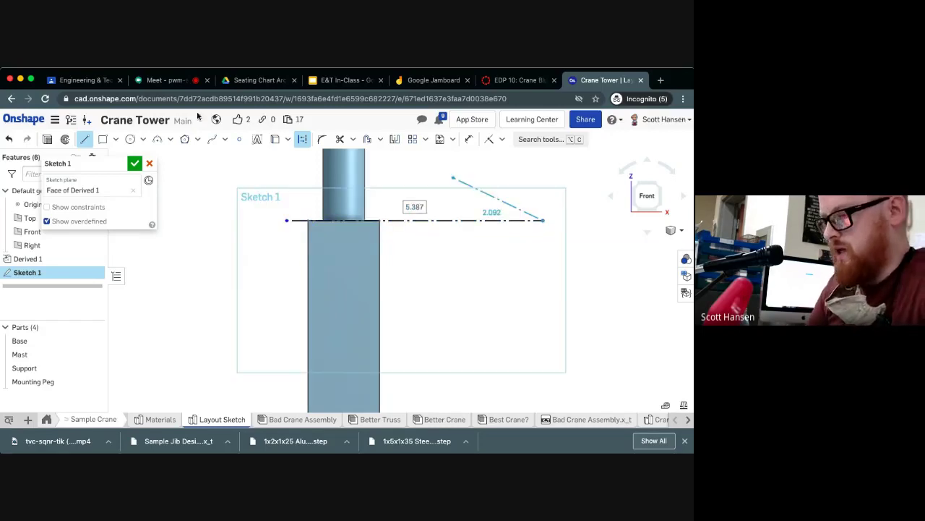
Step: Add a point at the construction line's midpoint and constrain it to the midpoint of the mast's top edge
{"action": "left_click", "coordinate": [236, 138]}
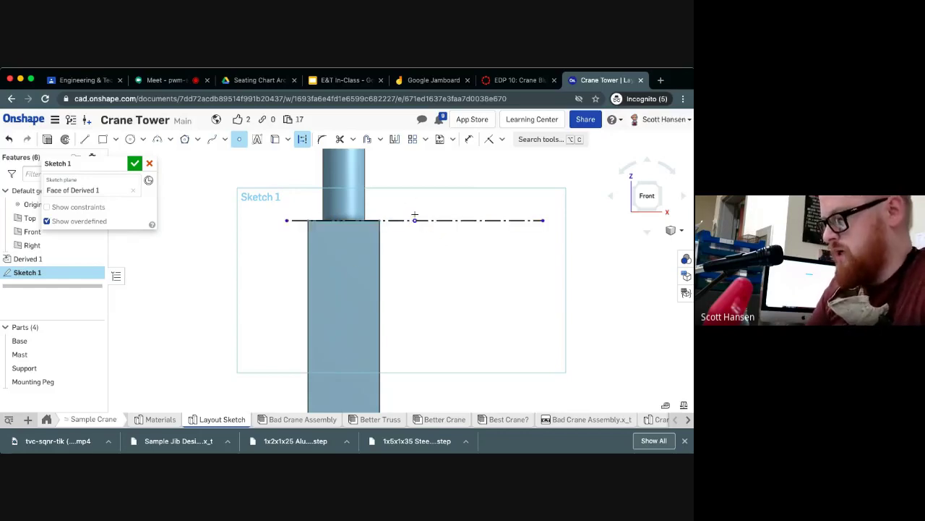
{"action": "left_click", "coordinate": [503, 139]}
{"action": "left_click", "coordinate": [504, 295]}
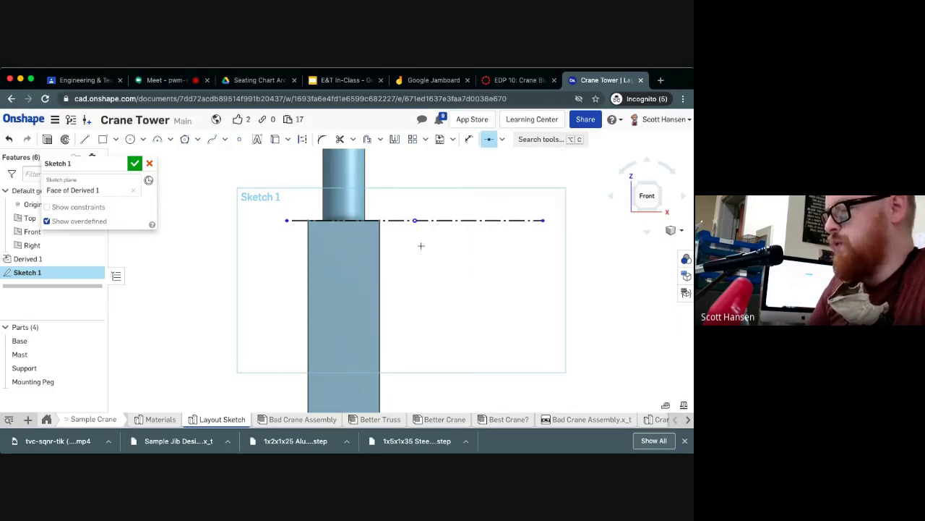
{"action": "left_click", "coordinate": [414, 221]}
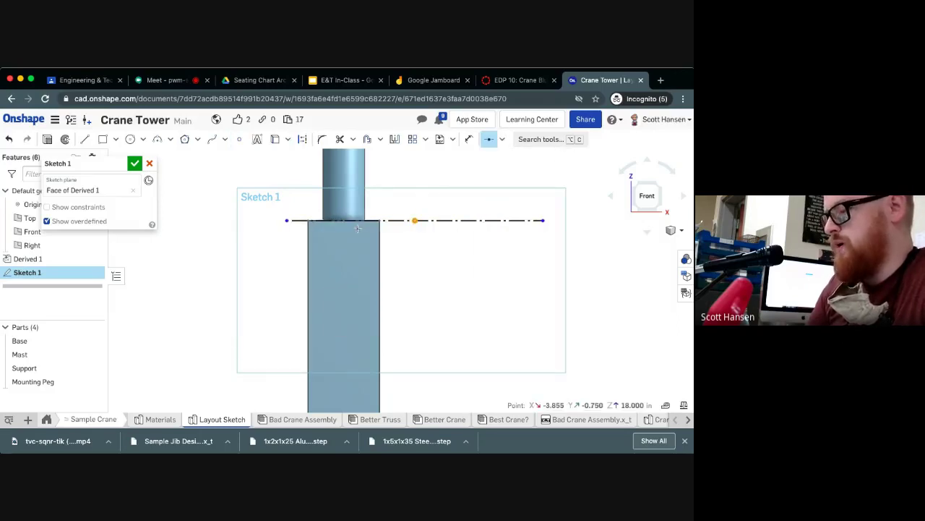
{"action": "left_click", "coordinate": [357, 220]}
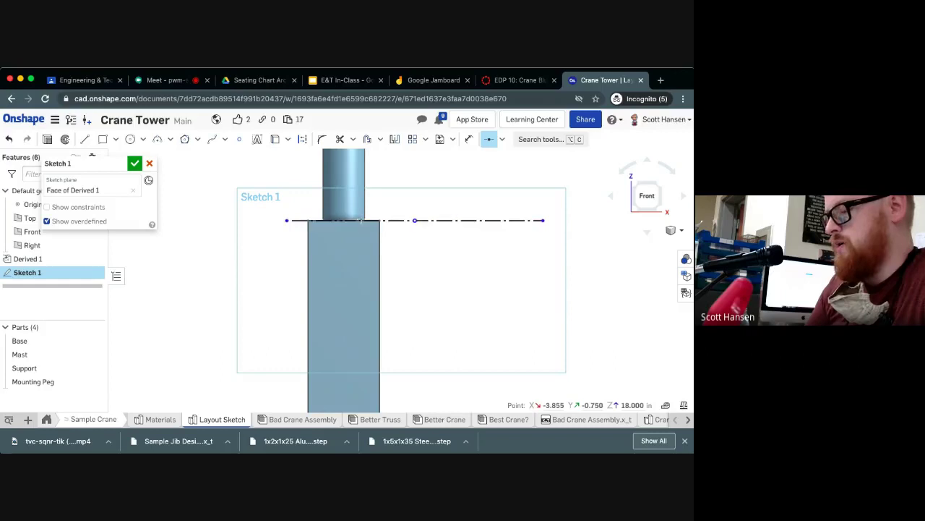
{"action": "right_click", "coordinate": [355, 222]}
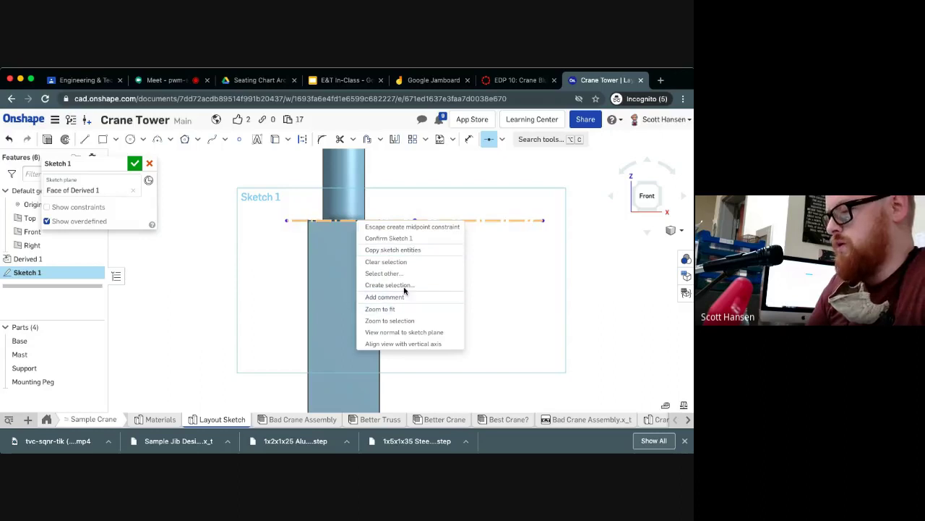
{"action": "left_click", "coordinate": [402, 273]}
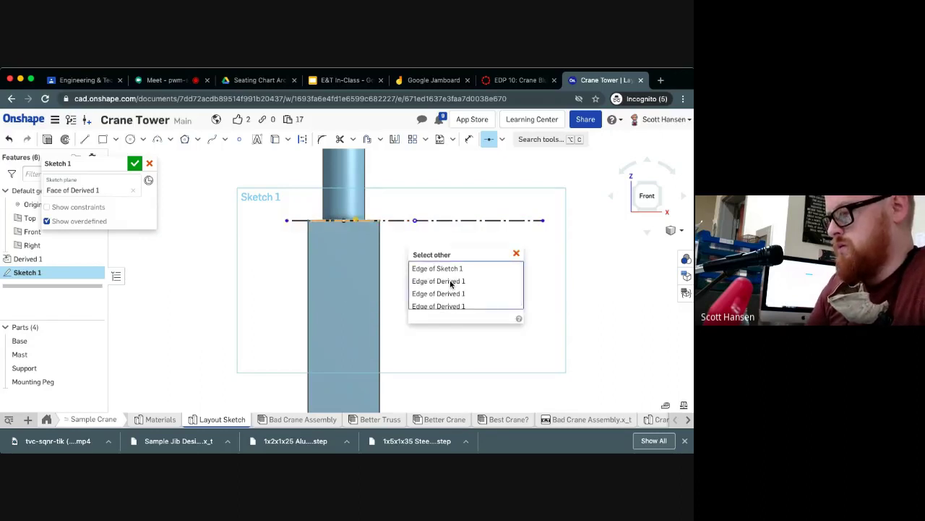
{"action": "left_click", "coordinate": [450, 281]}
{"action": "key", "text": "u"}
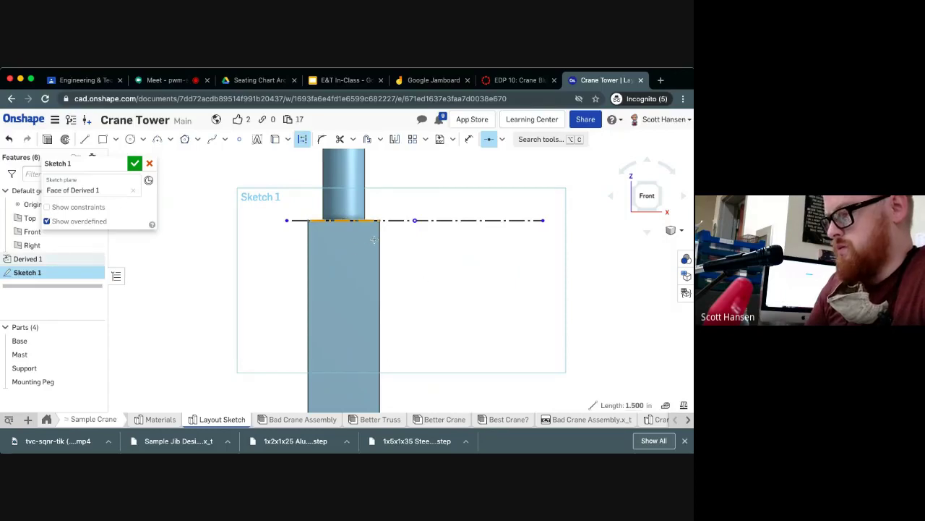
{"action": "left_click", "coordinate": [416, 219]}
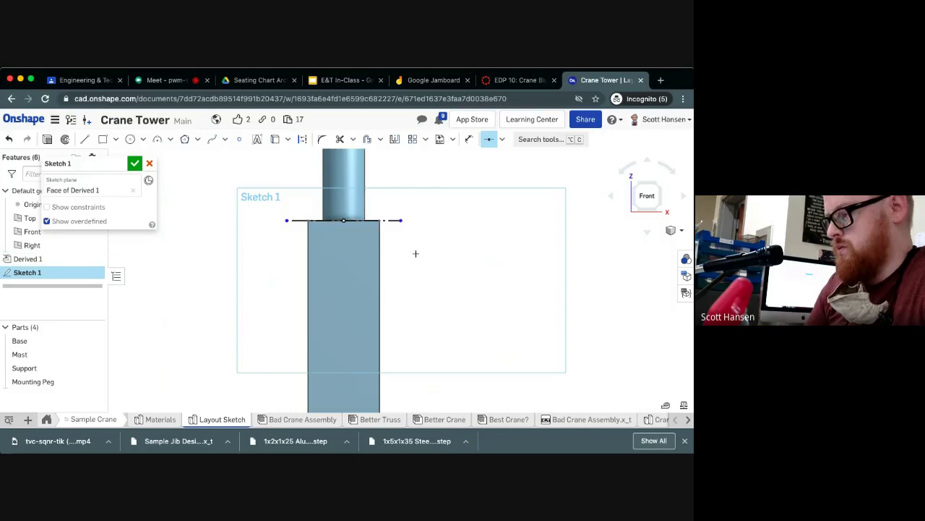
Step: Dimension the construction line's length to 4.5 in
{"action": "key", "text": "d"}
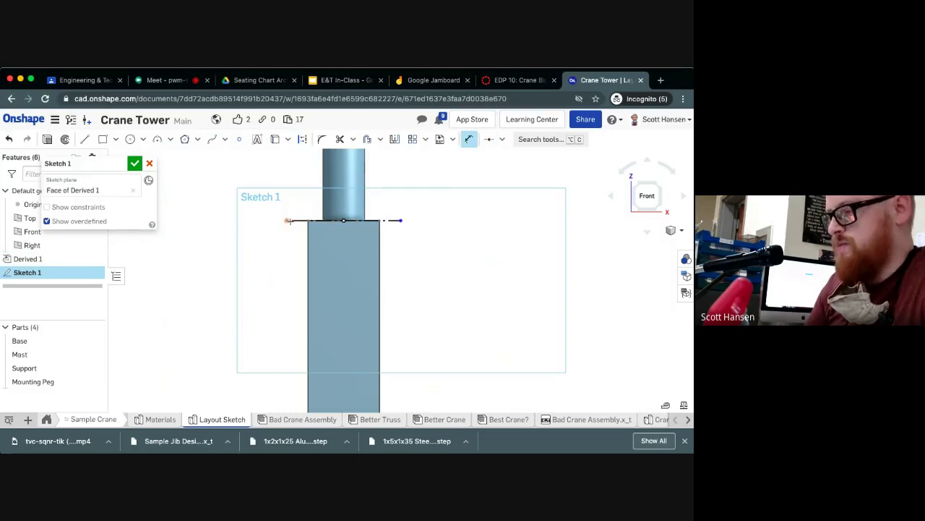
{"action": "left_click", "coordinate": [294, 220]}
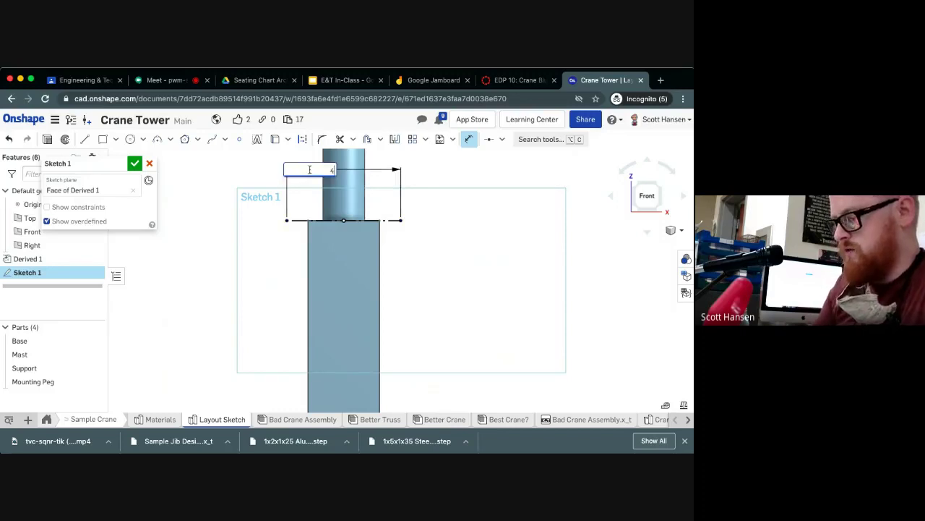
{"action": "left_click", "coordinate": [310, 169]}
{"action": "type", "text": "4.5"}
{"action": "key", "text": "Return"}
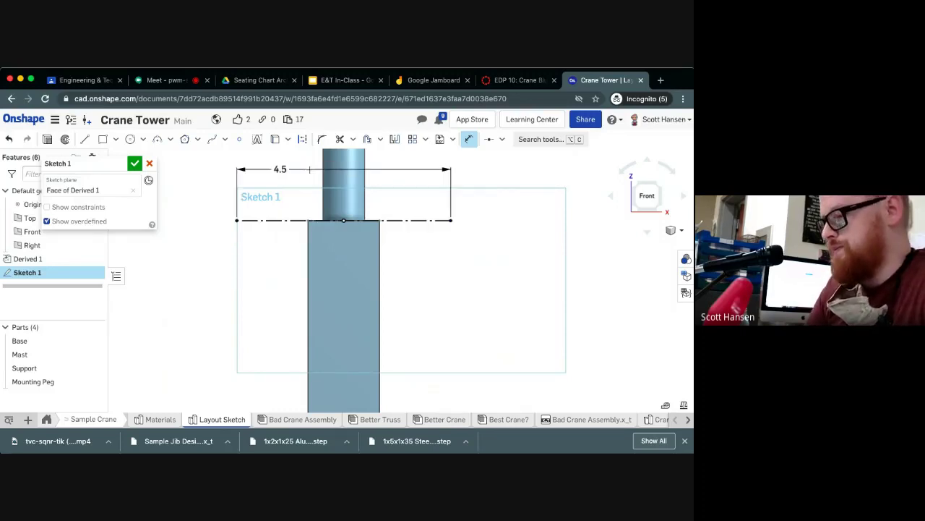
Step: Sketch three more horizontal construction lines end to end from the 4.5 in line's right end, about 4.7, 4.7 and 4.4 in long
{"action": "scroll", "coordinate": [392, 201], "scroll_direction": "down", "scroll_amount": 2}
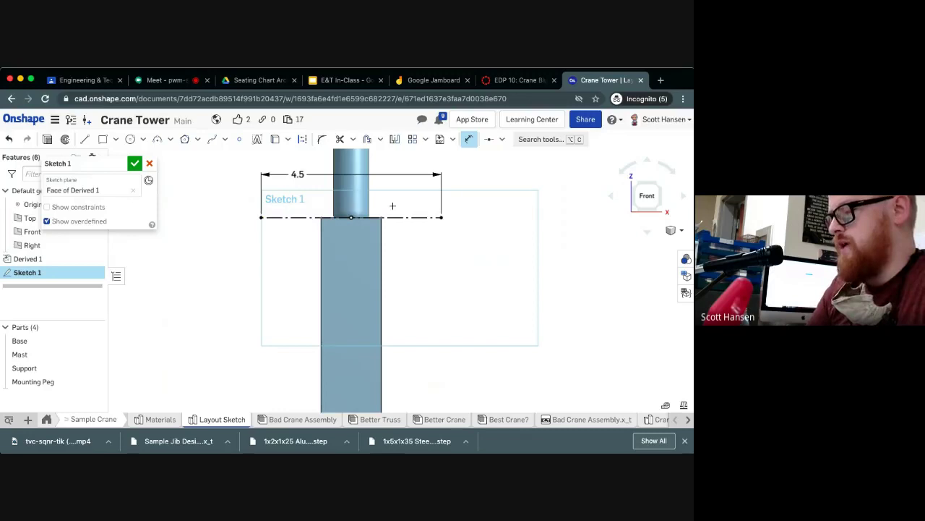
{"action": "scroll", "coordinate": [451, 203], "scroll_direction": "down", "scroll_amount": 3}
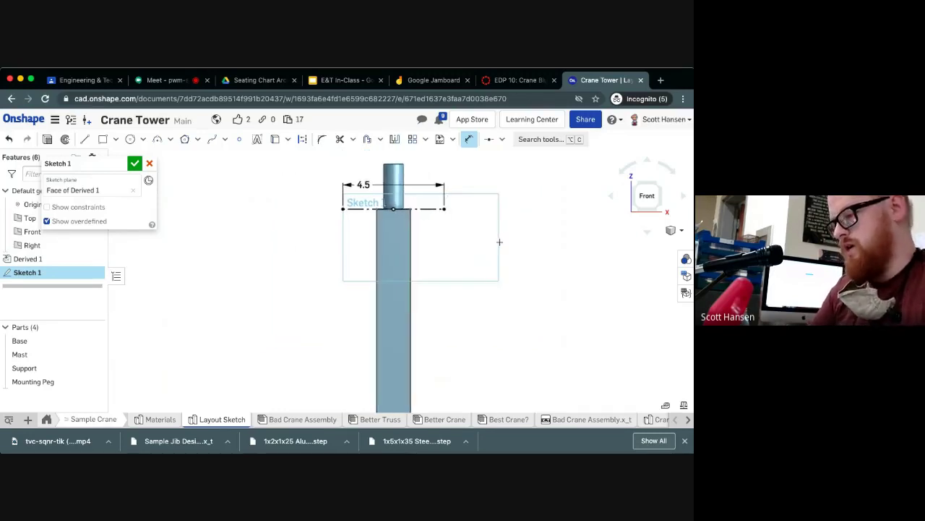
{"action": "middle_click_drag", "start_coordinate": [500, 242], "coordinate": [409, 243]}
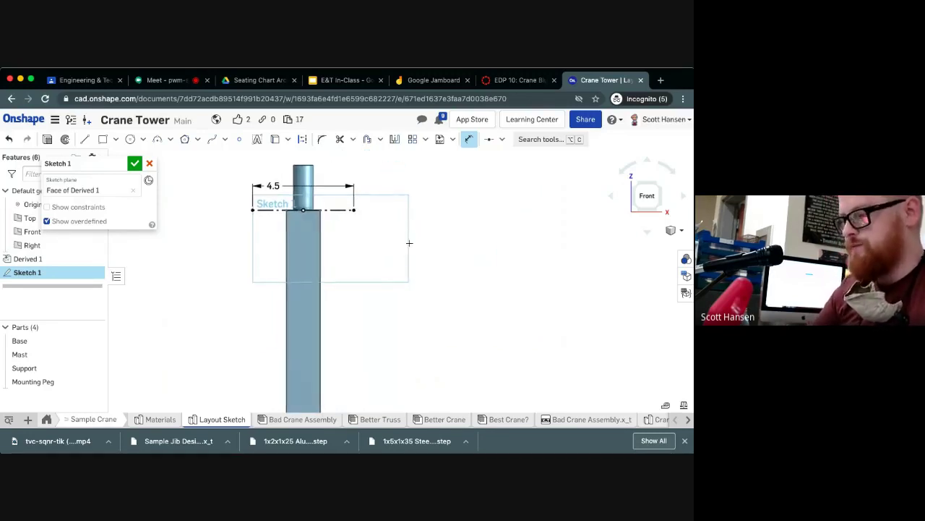
{"action": "key", "text": "l"}
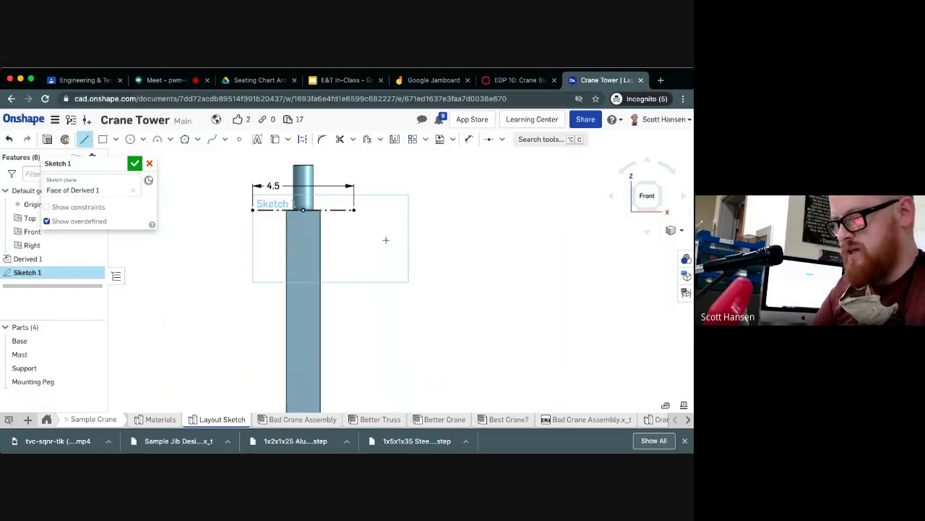
{"action": "left_click", "coordinate": [353, 209]}
{"action": "key", "text": "q"}
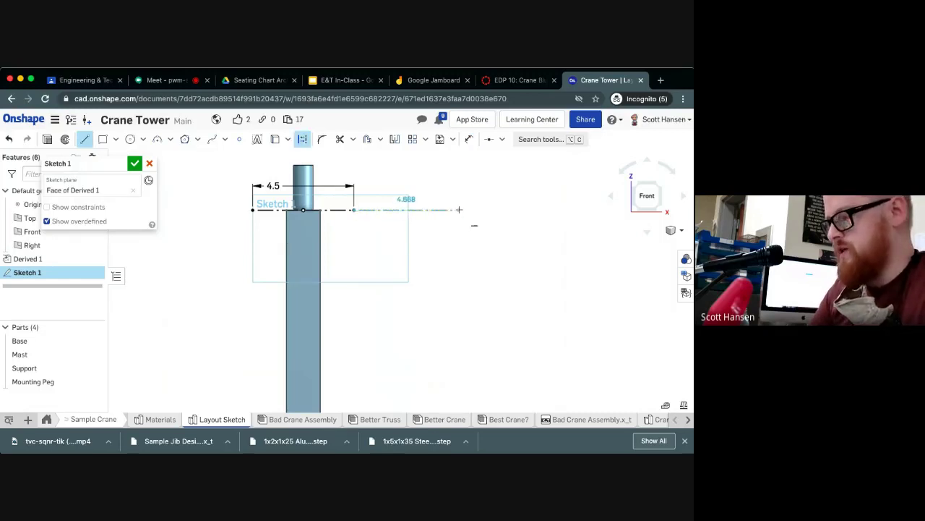
{"action": "left_click", "coordinate": [459, 210]}
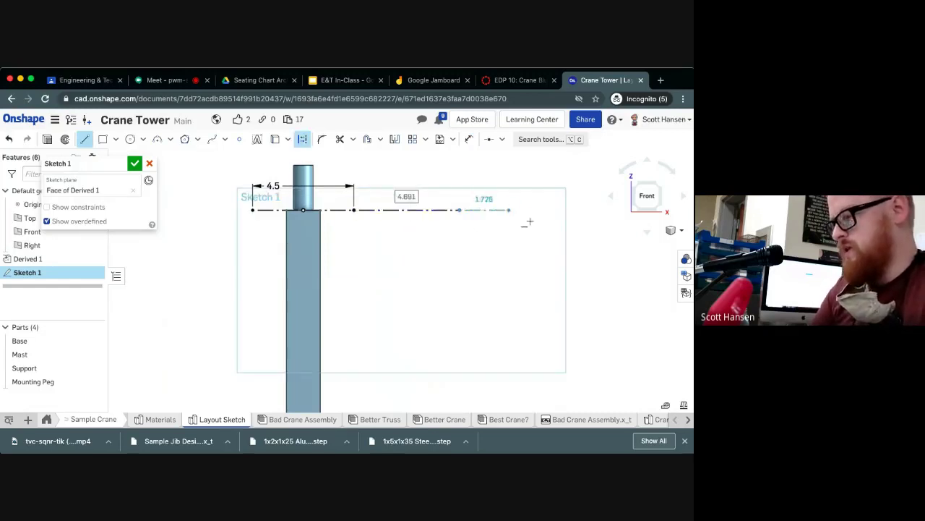
{"action": "left_click", "coordinate": [566, 210]}
{"action": "scroll", "coordinate": [567, 210], "scroll_direction": "down", "scroll_amount": 3}
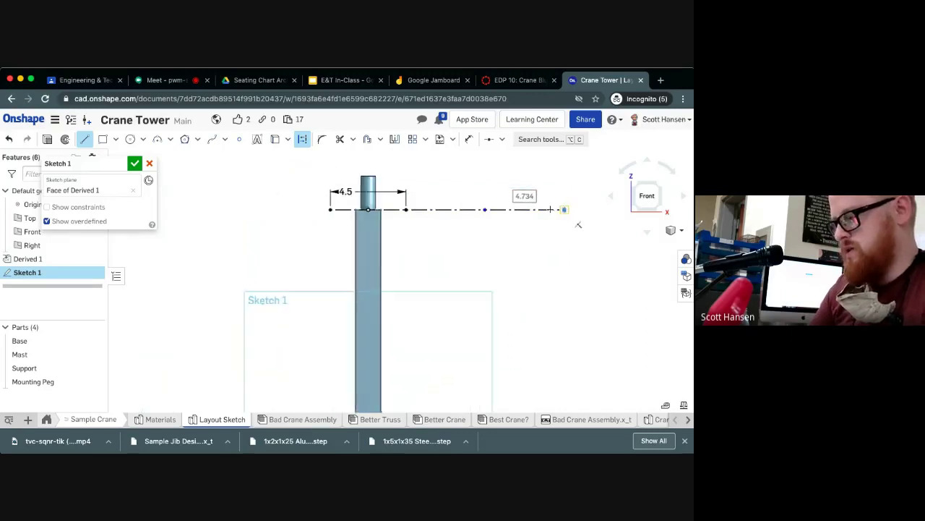
{"action": "middle_click_drag", "start_coordinate": [566, 210], "coordinate": [484, 220]}
{"action": "left_click", "coordinate": [557, 218]}
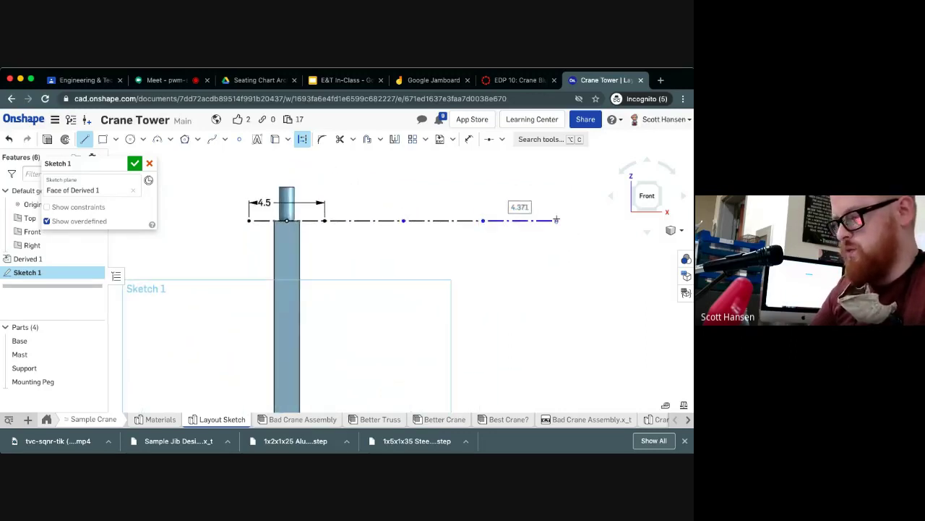
{"action": "key", "text": "Escape"}
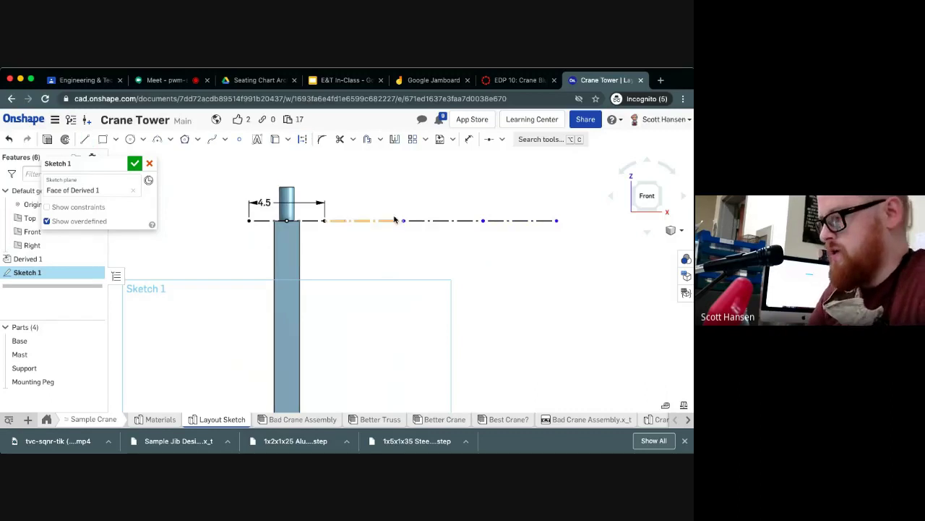
Step: Constrain the three construction lines extending beyond the mast to equal length with the 4.5 in line
{"action": "left_click", "coordinate": [488, 139]}
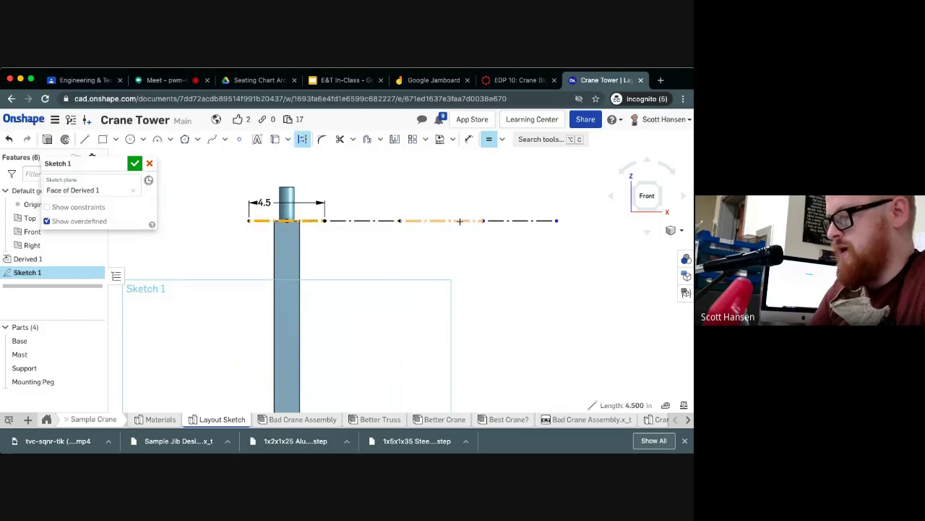
{"action": "left_click", "coordinate": [368, 222]}
{"action": "left_click", "coordinate": [490, 222]}
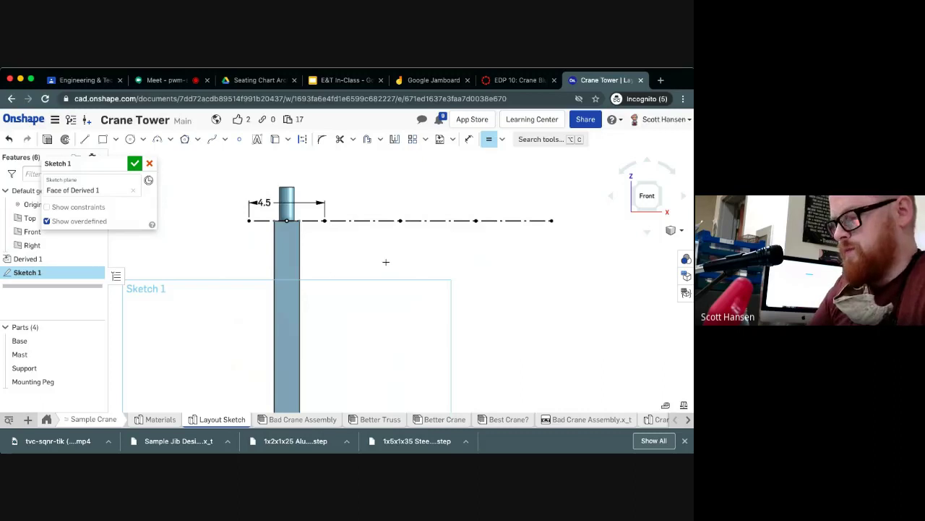
{"action": "key", "text": "Escape"}
Step: Sketch a chain of four construction lines below, from the top row's outer end back to the mast's near edge, the first three about 5.1, 3.2 and 3.2 in
{"action": "key", "text": "l"}
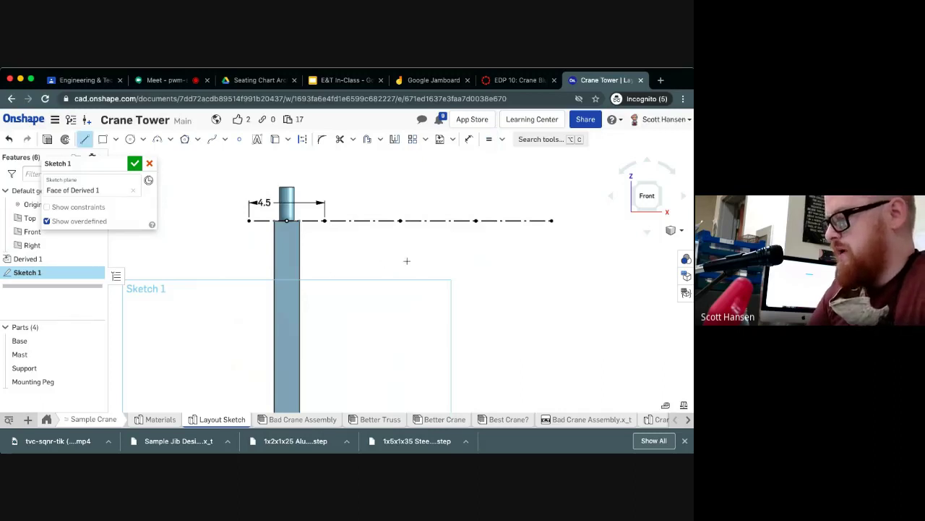
{"action": "left_click", "coordinate": [552, 222]}
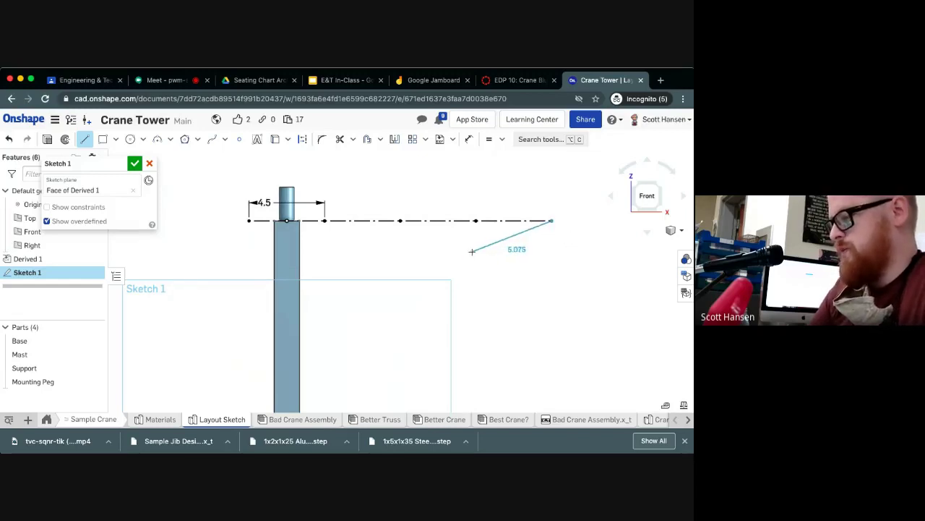
{"action": "key", "text": "q"}
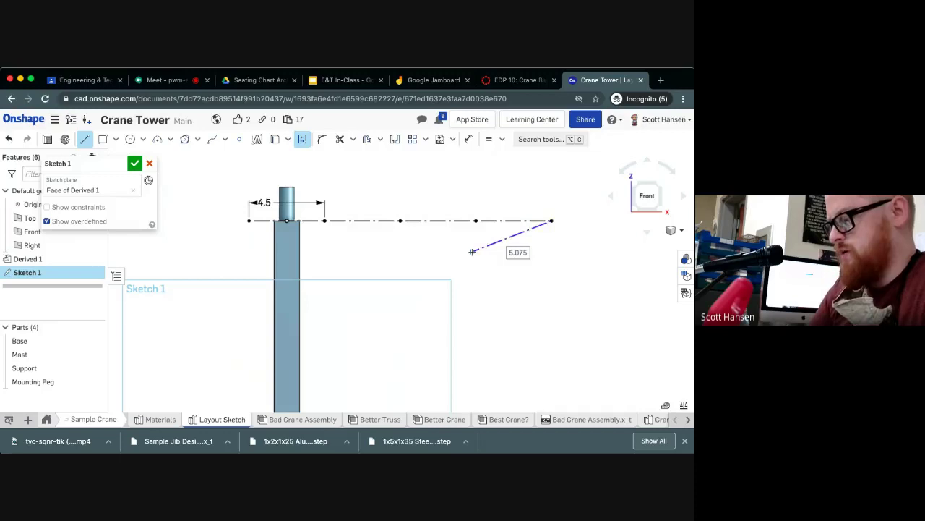
{"action": "left_click", "coordinate": [472, 252]}
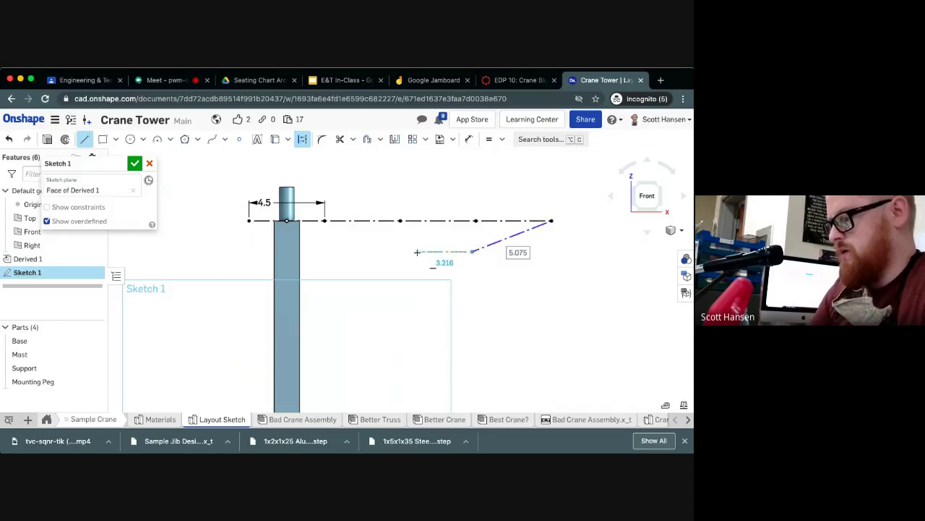
{"action": "left_click", "coordinate": [365, 261]}
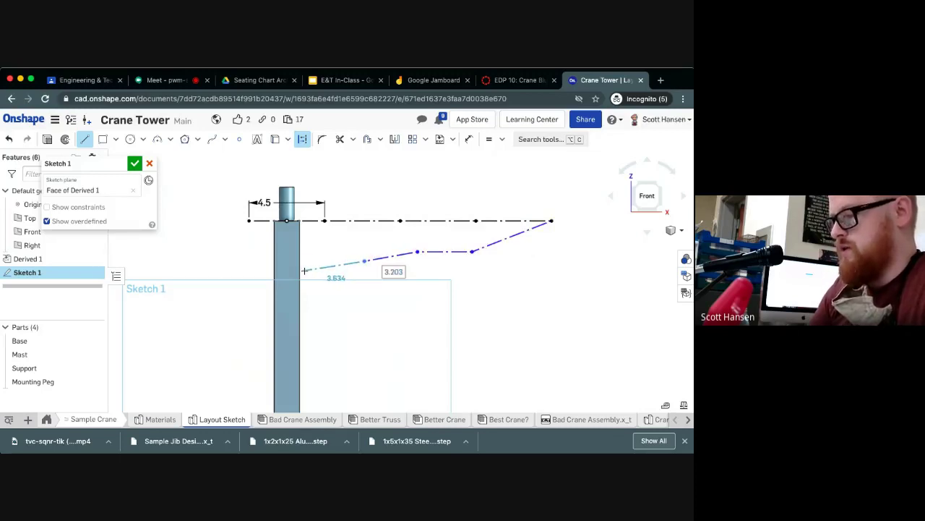
{"action": "left_click", "coordinate": [301, 264]}
{"action": "key", "text": "Escape"}
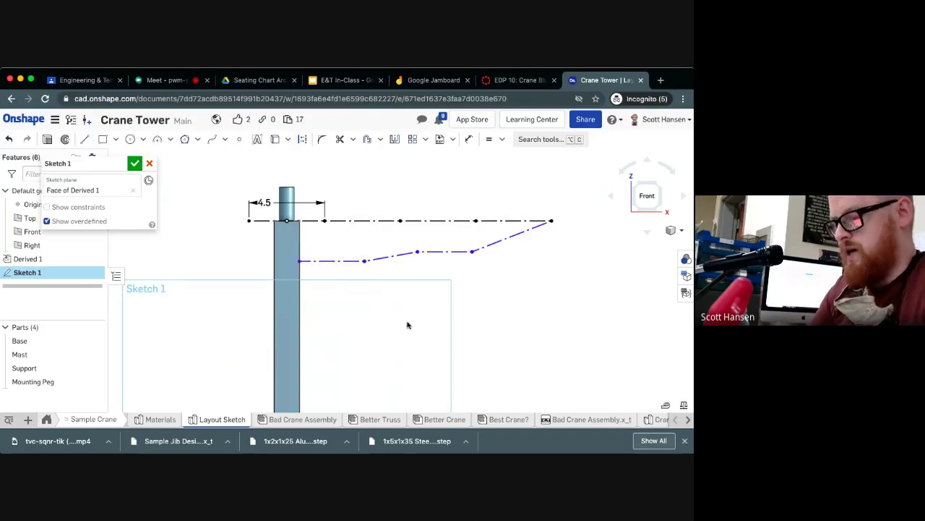
Step: Constrain the lower chain's three segments nearest the mast to equal length with the 4.5 in top lines
{"action": "key", "text": "e"}
{"action": "left_click", "coordinate": [314, 222]}
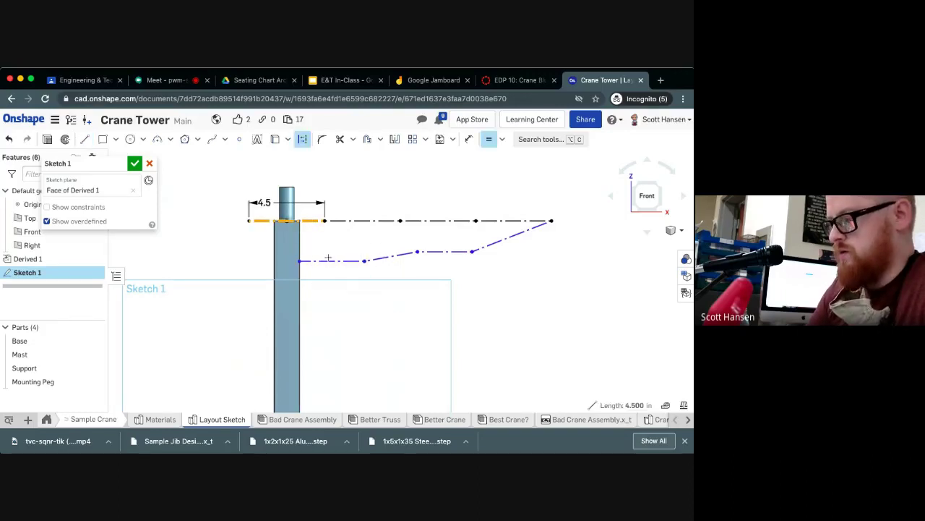
{"action": "left_click", "coordinate": [332, 260]}
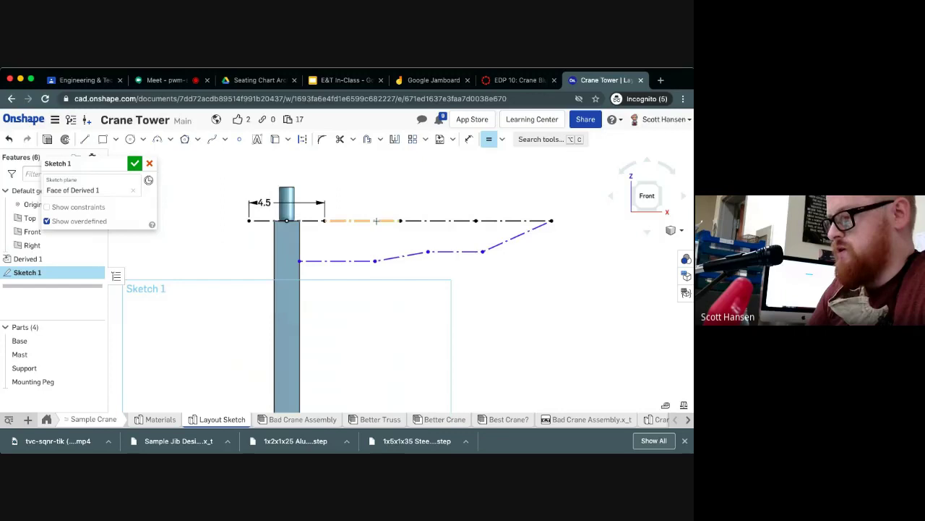
{"action": "left_click", "coordinate": [378, 221]}
{"action": "left_click", "coordinate": [396, 256]}
{"action": "left_click", "coordinate": [395, 256]}
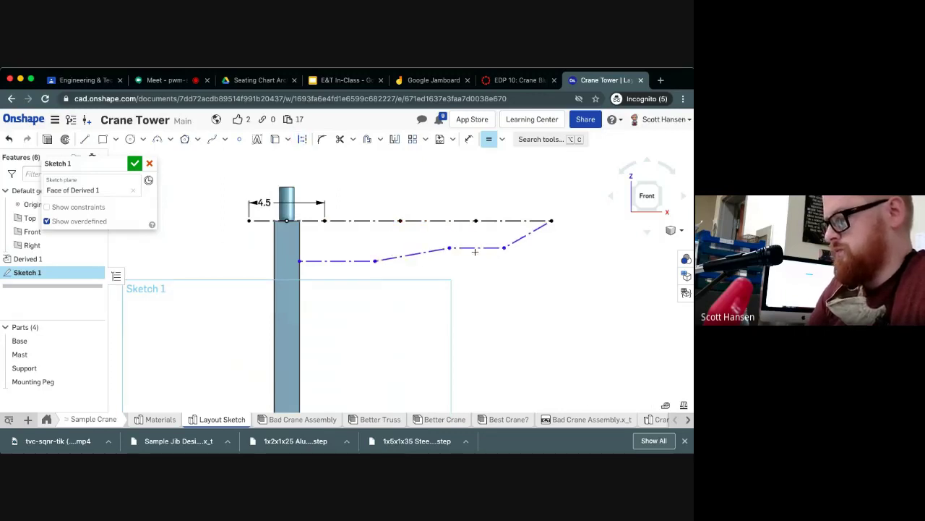
{"action": "left_click", "coordinate": [475, 247]}
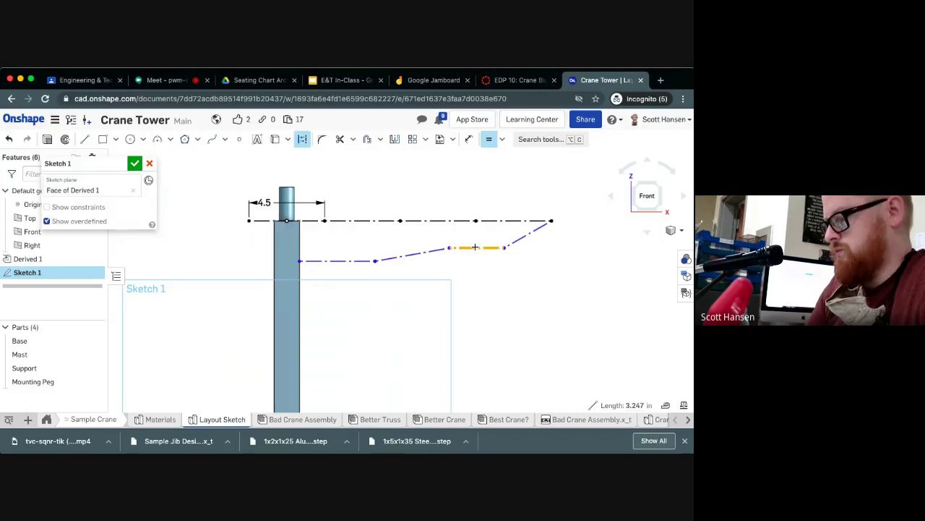
{"action": "left_click", "coordinate": [457, 221]}
{"action": "left_click_drag", "start_coordinate": [504, 247], "coordinate": [525, 247]}
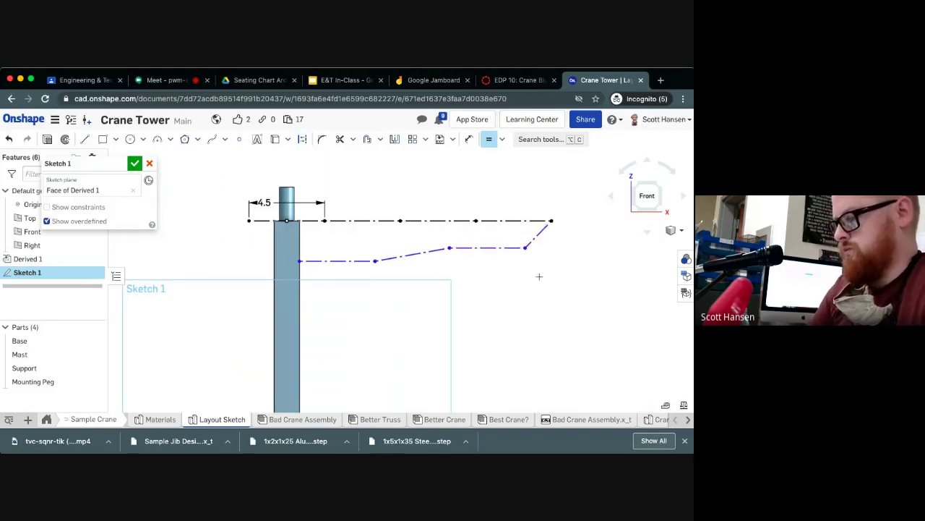
Step: Constrain the lower chain's sloped outer segment to equal length with the outermost top line
{"action": "left_click", "coordinate": [535, 235]}
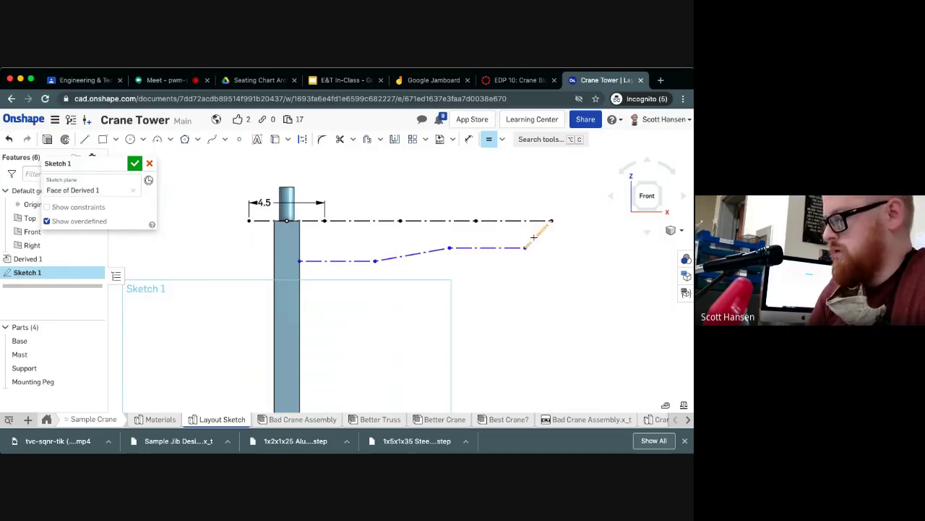
{"action": "key", "text": "d"}
{"action": "key", "text": "Escape"}
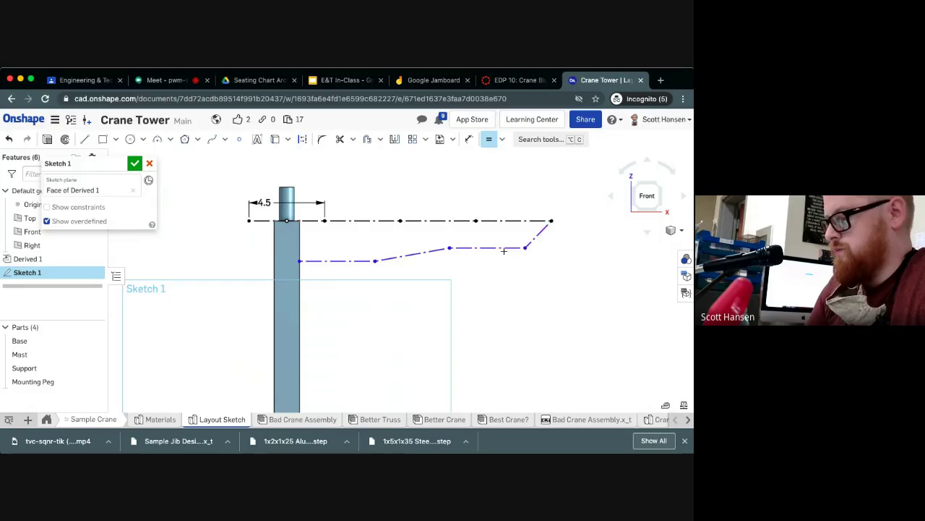
{"action": "left_click", "coordinate": [510, 220]}
{"action": "key", "text": "e"}
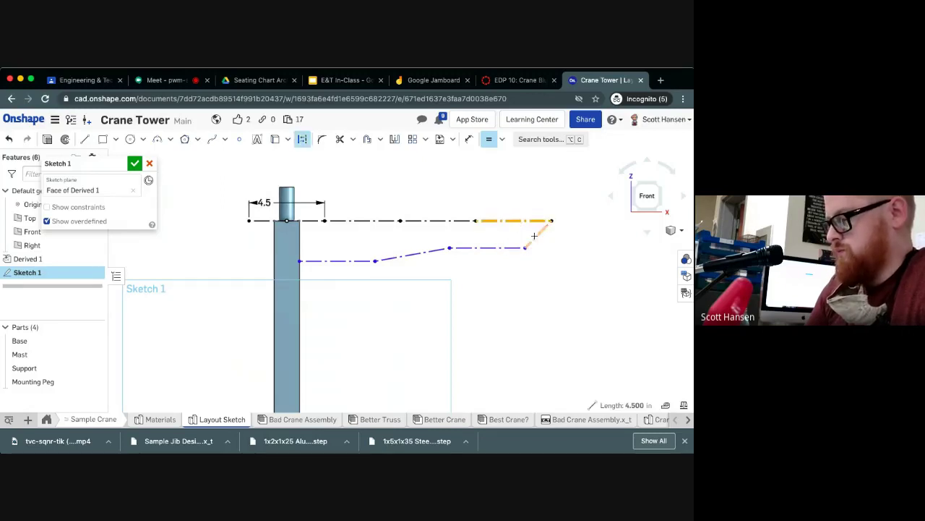
{"action": "left_click", "coordinate": [534, 236]}
{"action": "key", "text": "Escape"}
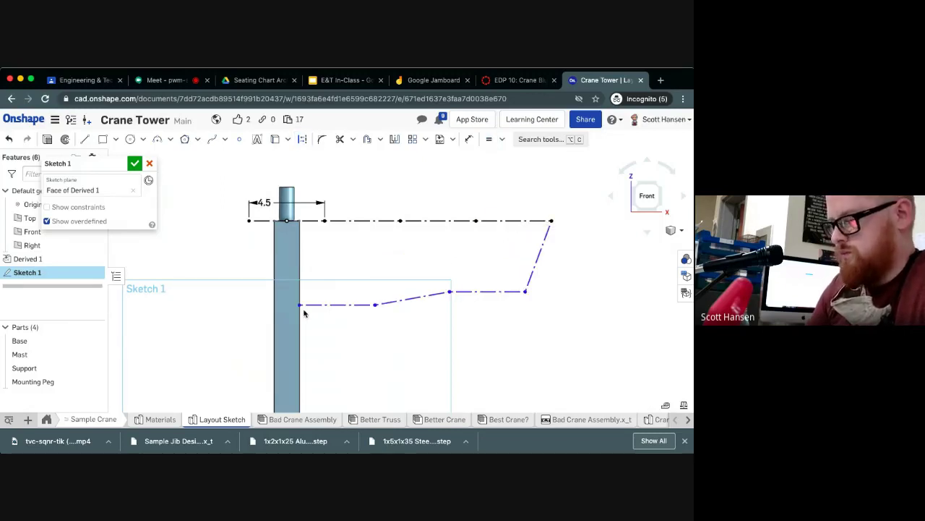
Step: Delete the horizontal constraint on the lower segment touching the mast and move that segment's outer joint inward and up
{"action": "left_click_drag", "start_coordinate": [299, 307], "coordinate": [335, 306]}
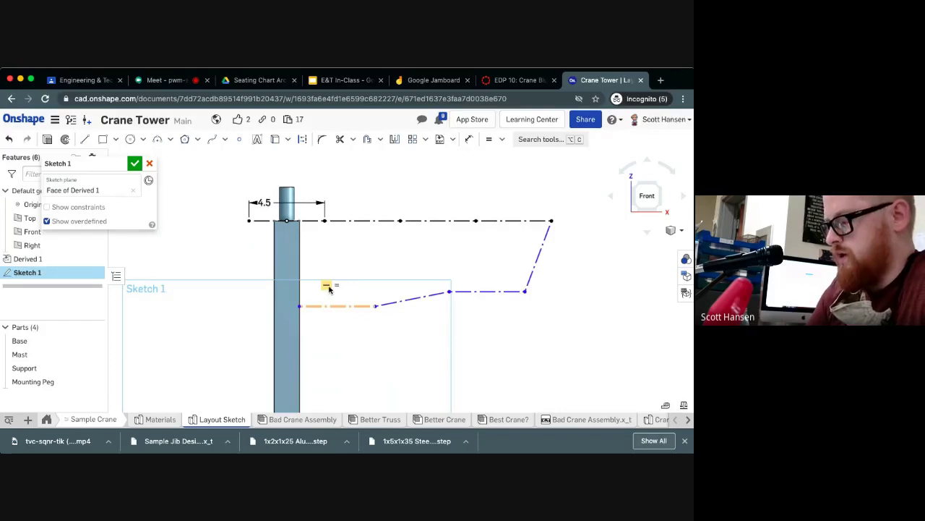
{"action": "right_click", "coordinate": [326, 287]}
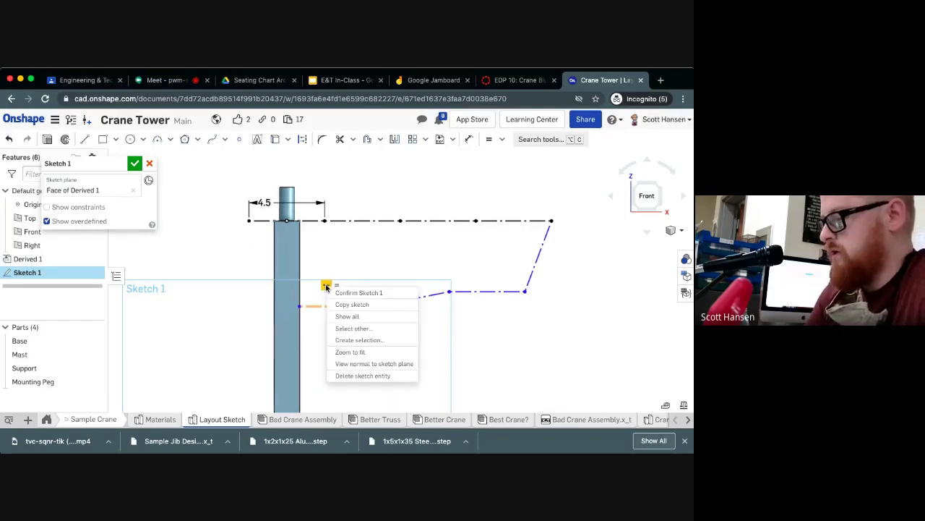
{"action": "left_click", "coordinate": [365, 374]}
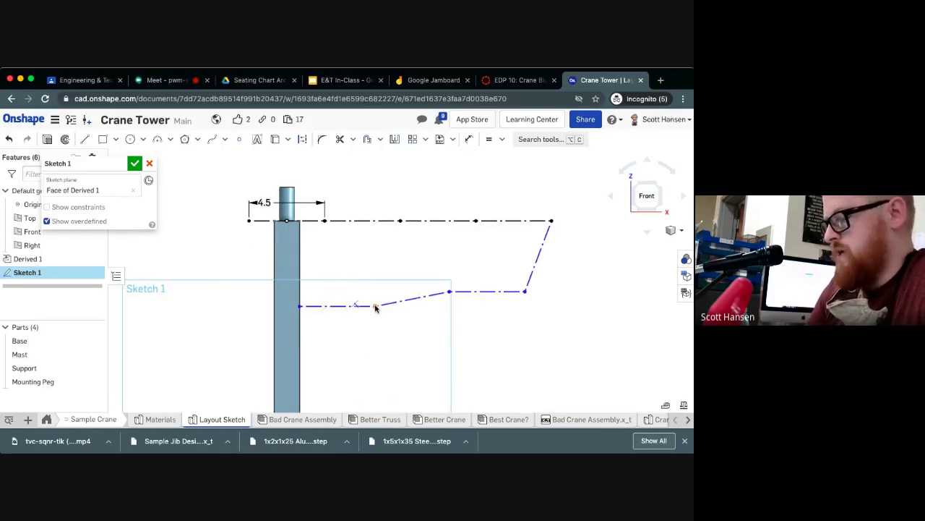
{"action": "left_click_drag", "start_coordinate": [371, 301], "coordinate": [367, 291]}
Step: Sketch a vertical construction line about 6.2 in long down the mast's edge, from its top corner to the lower chain's end
{"action": "key", "text": "l"}
{"action": "left_click", "coordinate": [299, 220]}
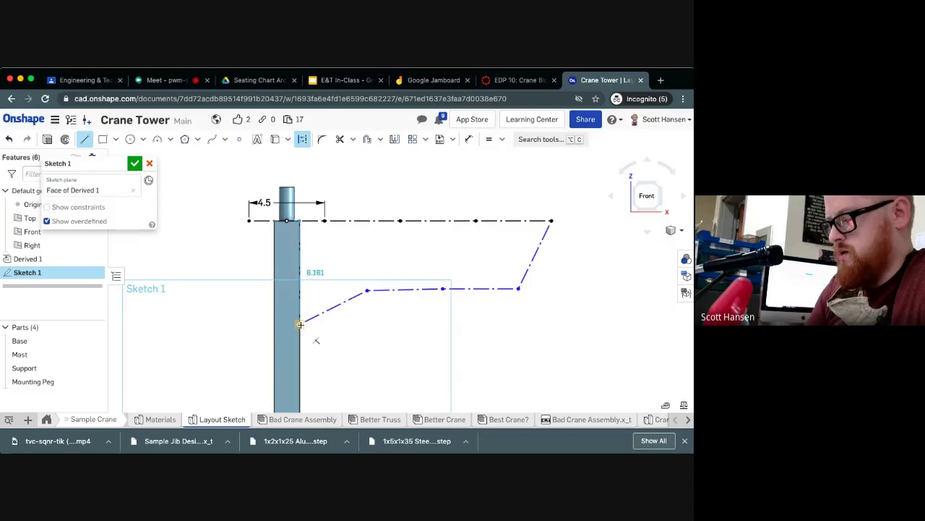
{"action": "left_click", "coordinate": [299, 323]}
{"action": "key", "text": "Escape"}
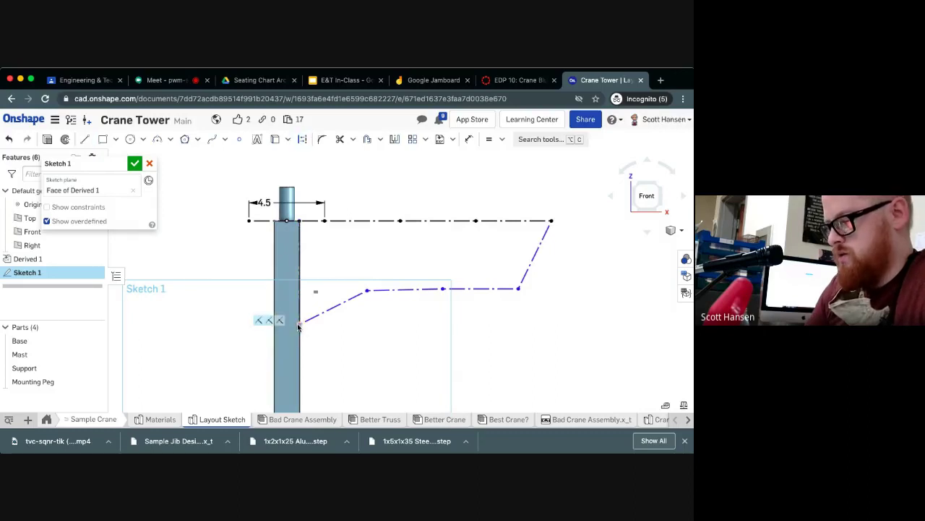
Step: Delete the horizontal constraint on the lower chain's third segment from the mast and reposition the chain's joints below the top row
{"action": "left_click_drag", "start_coordinate": [301, 324], "coordinate": [300, 279]}
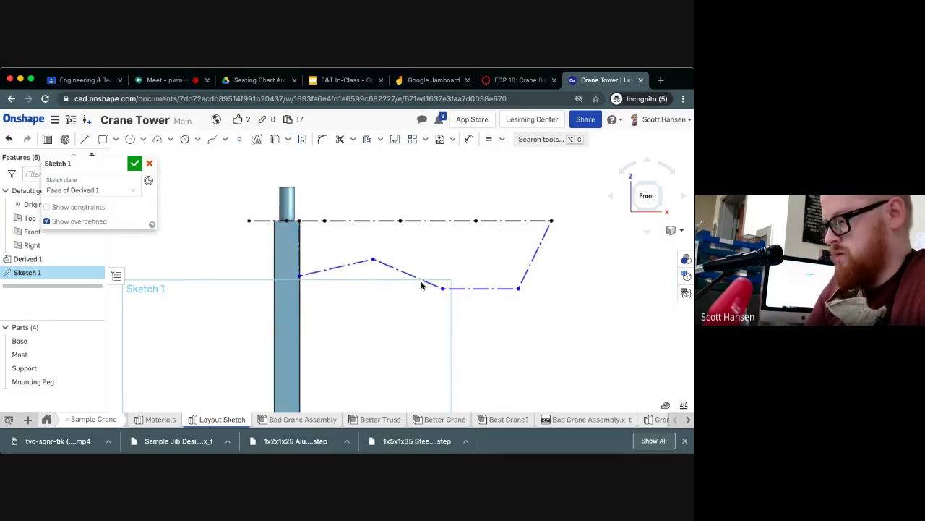
{"action": "left_click_drag", "start_coordinate": [442, 288], "coordinate": [458, 264]}
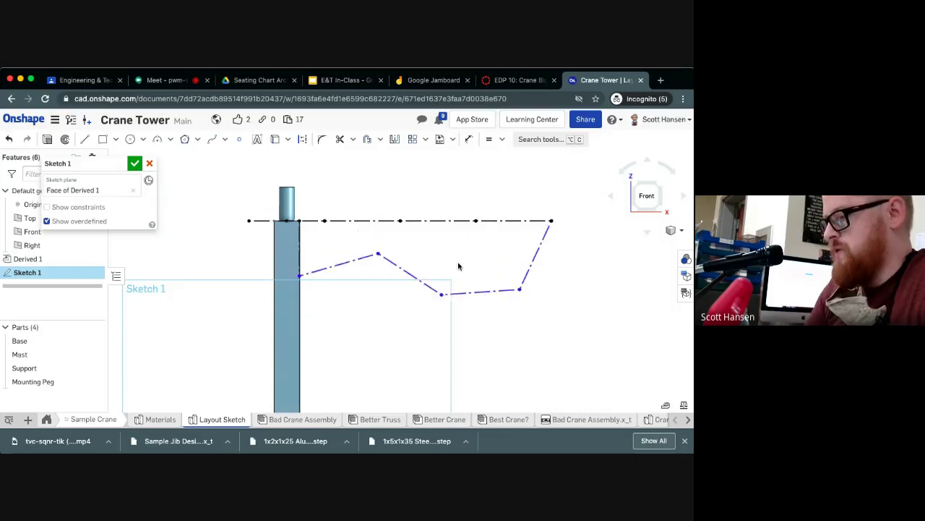
{"action": "left_click_drag", "start_coordinate": [522, 292], "coordinate": [447, 253]}
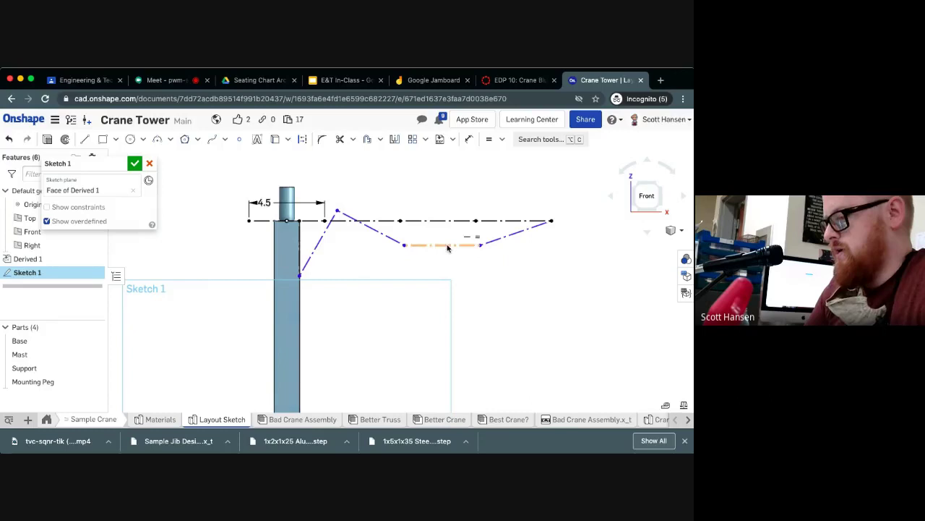
{"action": "right_click", "coordinate": [467, 239]}
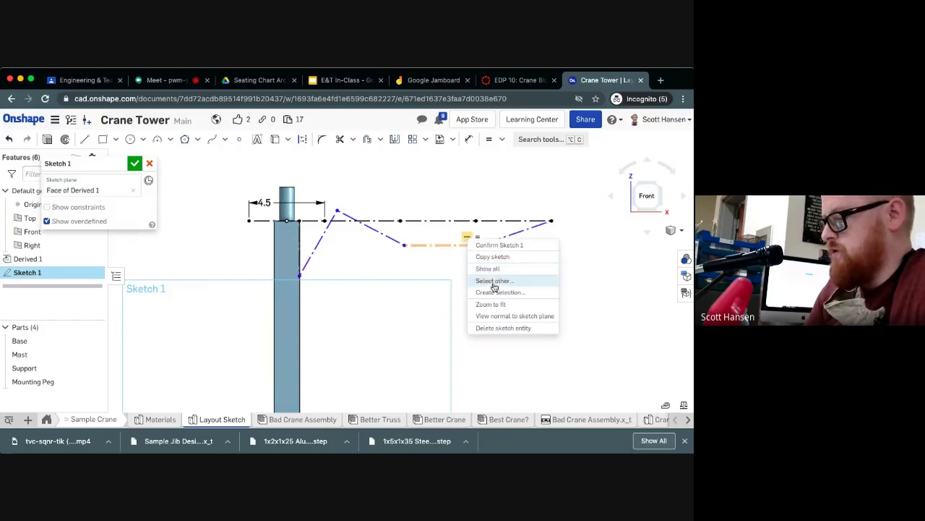
{"action": "left_click", "coordinate": [501, 327]}
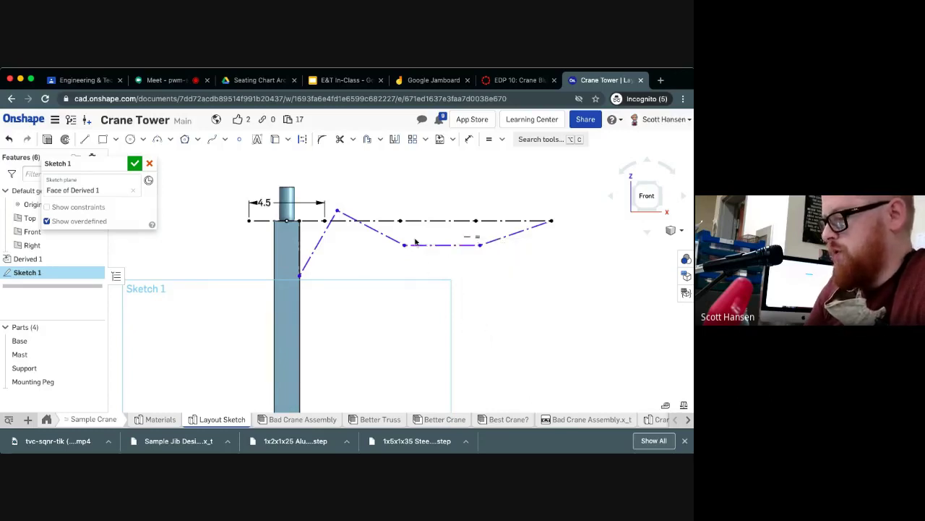
{"action": "left_click_drag", "start_coordinate": [404, 247], "coordinate": [413, 268]}
{"action": "mouse_move", "coordinate": [353, 222]}
{"action": "left_mouse_down"}
{"action": "mouse_move", "coordinate": [344, 280]}
{"action": "mouse_move", "coordinate": [390, 321]}
{"action": "left_mouse_up"}
{"action": "left_click_drag", "start_coordinate": [352, 279], "coordinate": [323, 278]}
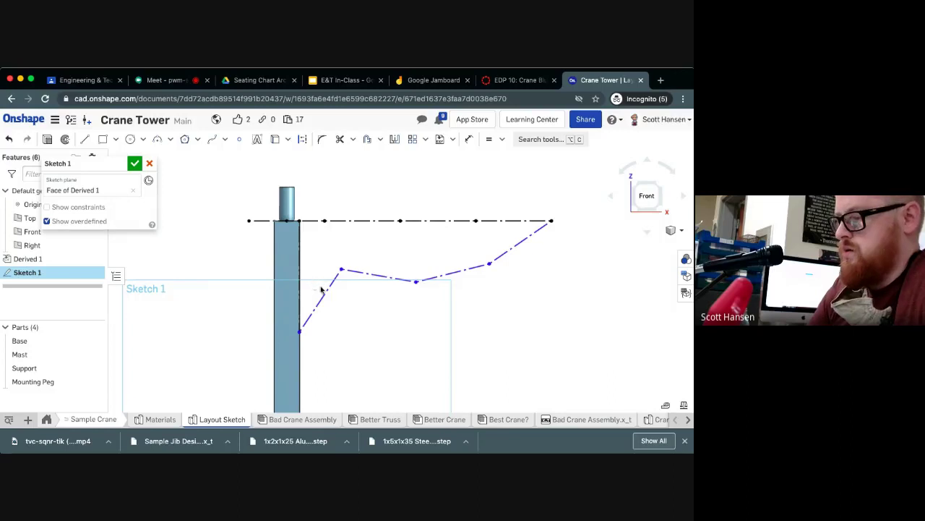
Step: Delete the chain segment touching the mast and constrain the vertical mast-edge line to equal length with a 4.5 in top line
{"action": "left_click", "coordinate": [323, 292]}
{"action": "key", "text": "Delete"}
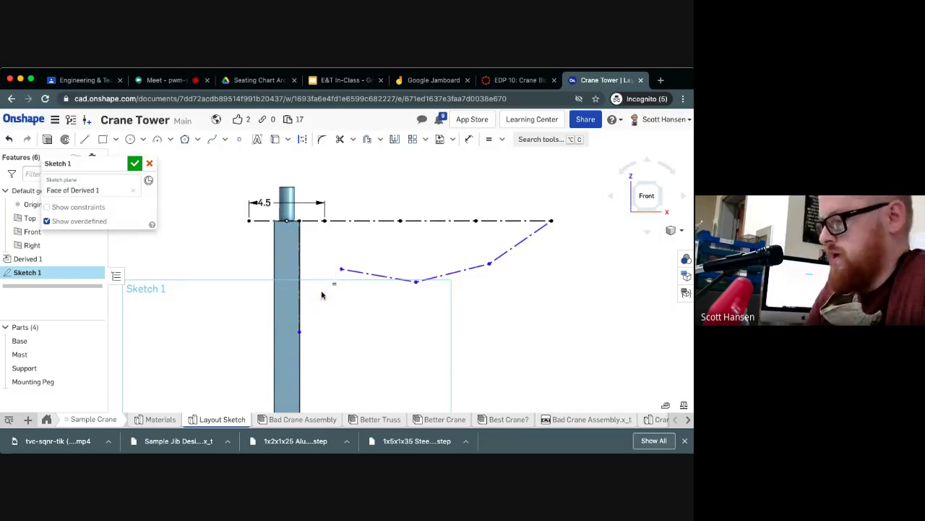
{"action": "key", "text": "e"}
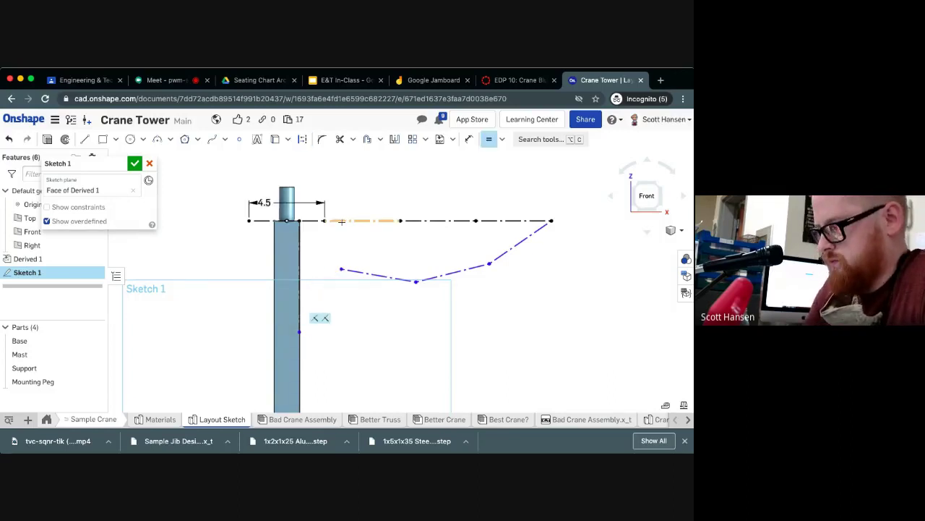
{"action": "left_click", "coordinate": [338, 221]}
{"action": "left_click", "coordinate": [299, 262]}
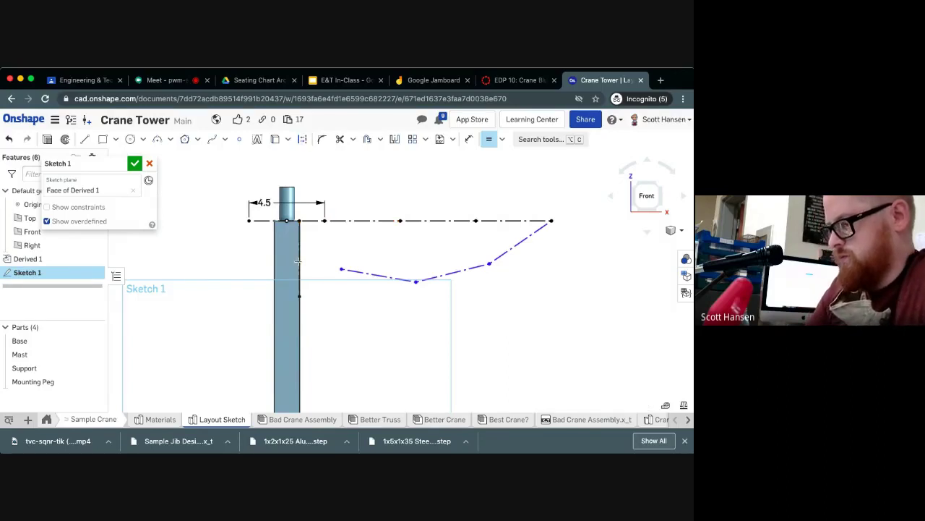
Step: Sketch a construction line about 3 in long from the vertical mast-edge line's lower end to the lower chain's open end
{"action": "key", "text": "l"}
{"action": "key", "text": "q"}
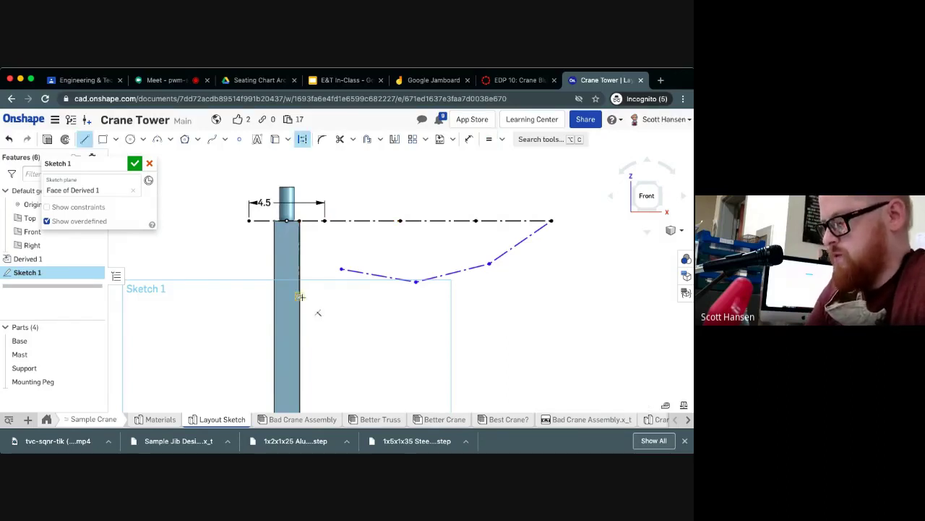
{"action": "left_click", "coordinate": [300, 295]}
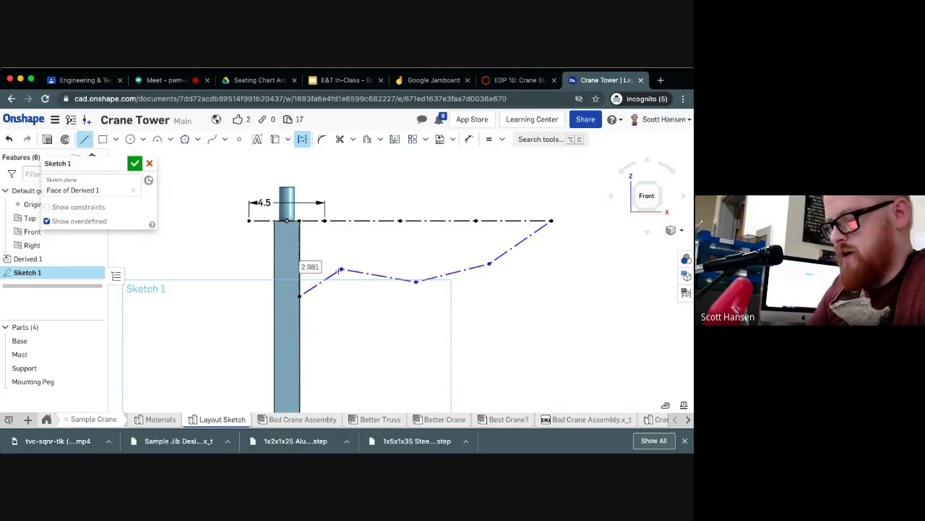
{"action": "left_click", "coordinate": [339, 271]}
{"action": "key", "text": "Escape"}
Step: Reposition the lower chain's joints to form a gradual slope from the mast edge up to the jib's tip, and finish the sketch
{"action": "left_click_drag", "start_coordinate": [342, 271], "coordinate": [341, 311]}
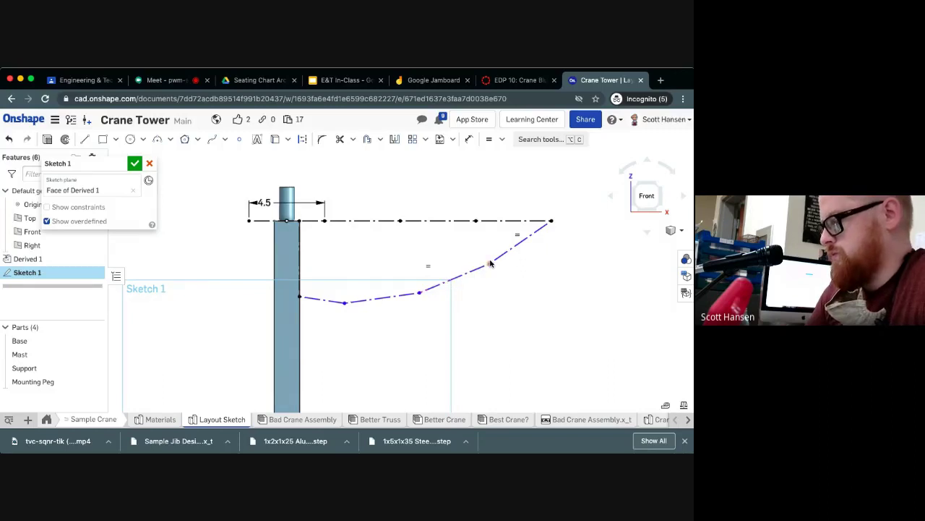
{"action": "left_click_drag", "start_coordinate": [472, 256], "coordinate": [468, 251]}
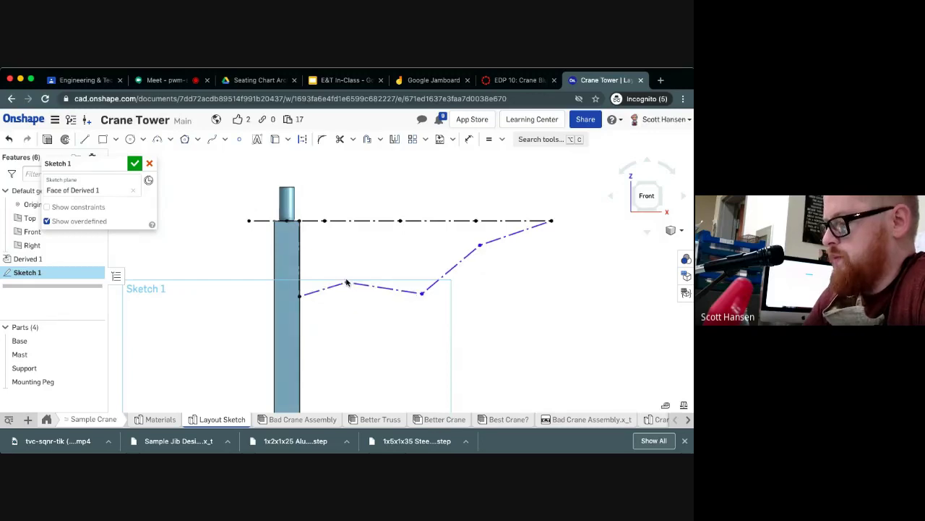
{"action": "left_click_drag", "start_coordinate": [348, 282], "coordinate": [340, 267]}
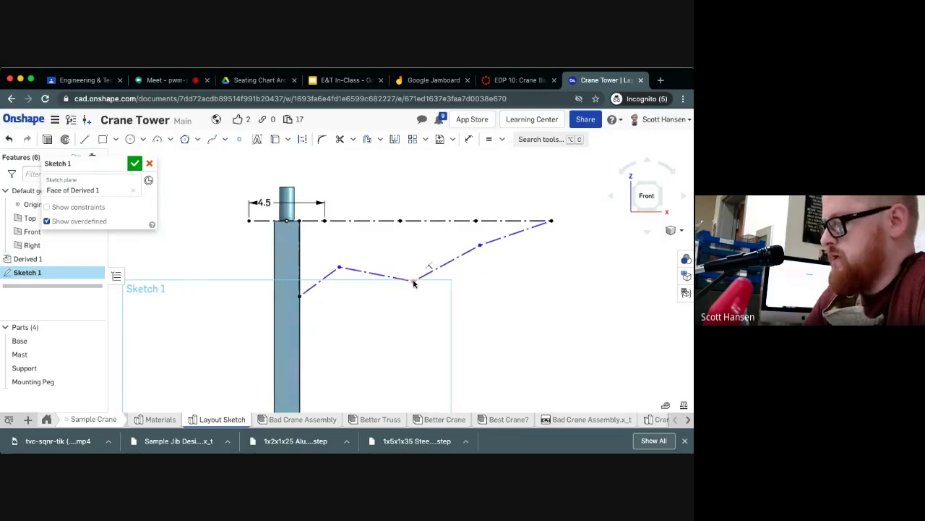
{"action": "left_click_drag", "start_coordinate": [414, 279], "coordinate": [402, 254]}
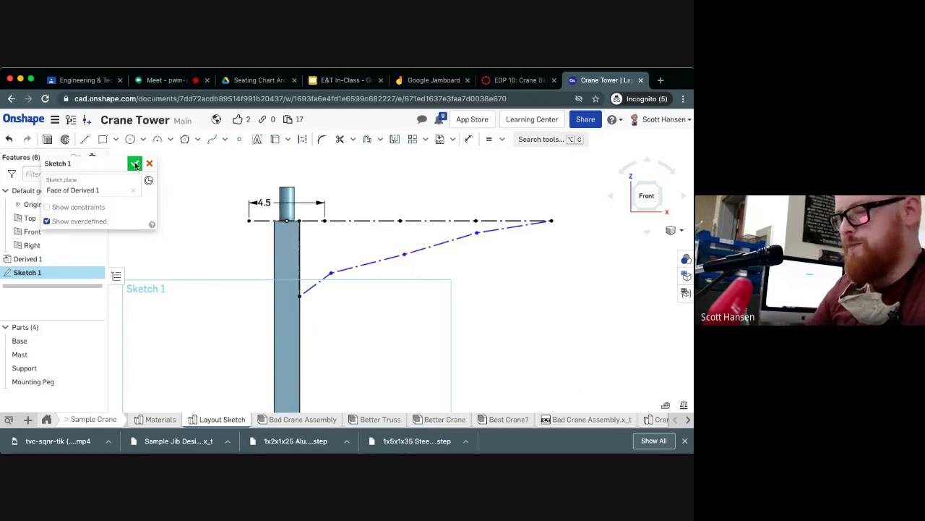
{"action": "left_click", "coordinate": [136, 165]}
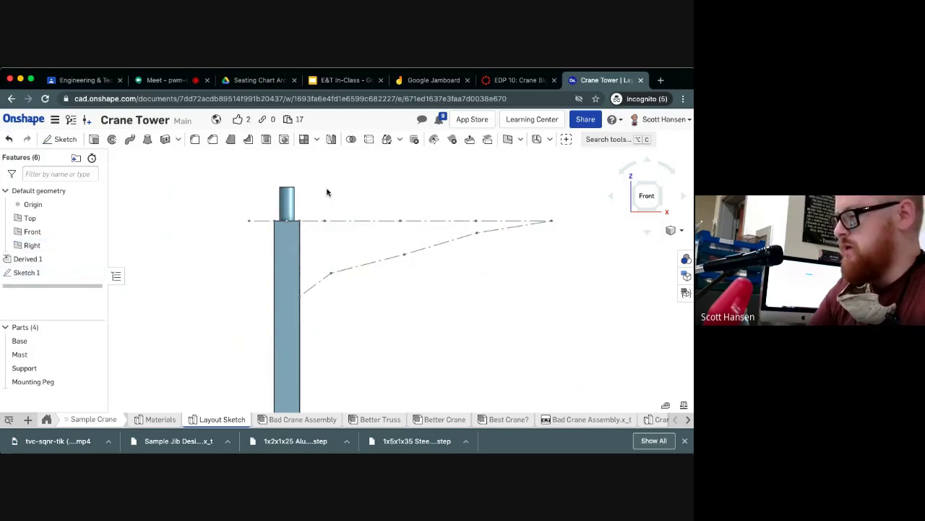
Step: Reopen Sketch 1 and zigzag five construction lines, about 3.7, 1.5, 4, 2.6 and 4.2 in long, from the outermost top line's midpoint toward the mast
{"action": "double_click", "coordinate": [39, 264]}
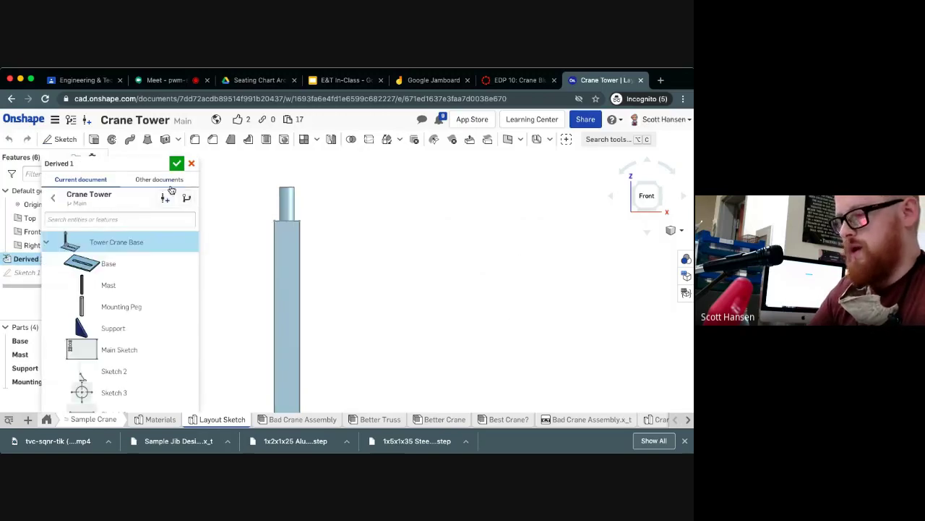
{"action": "left_click", "coordinate": [192, 163]}
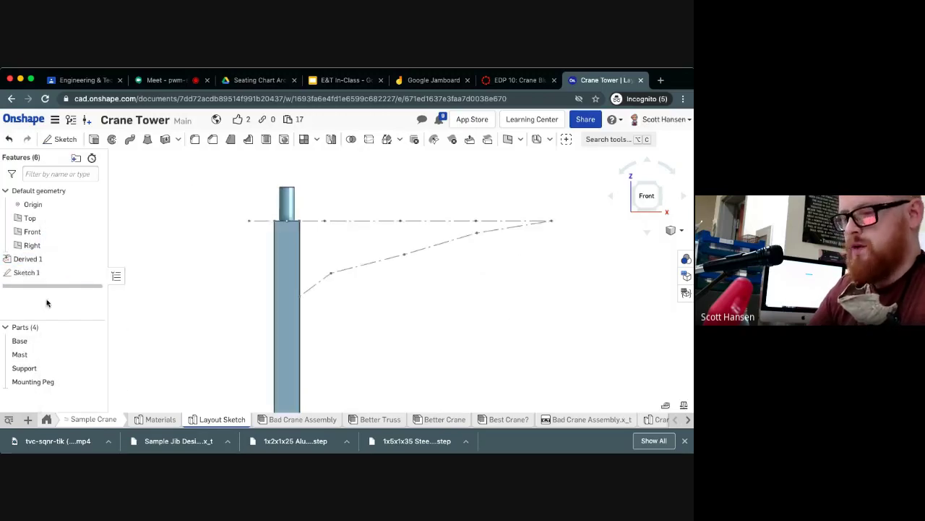
{"action": "left_click", "coordinate": [45, 272]}
{"action": "double_click", "coordinate": [46, 272]}
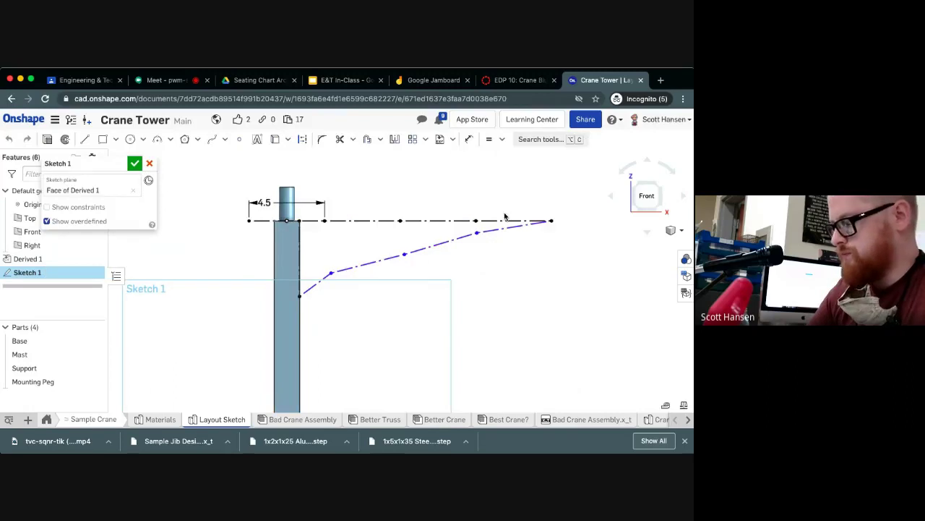
{"action": "key", "text": "l"}
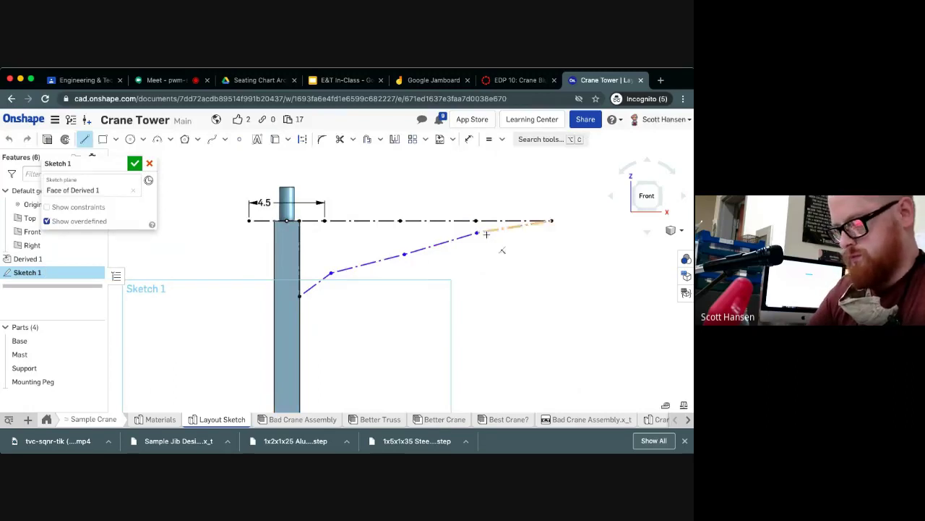
{"action": "key", "text": "q"}
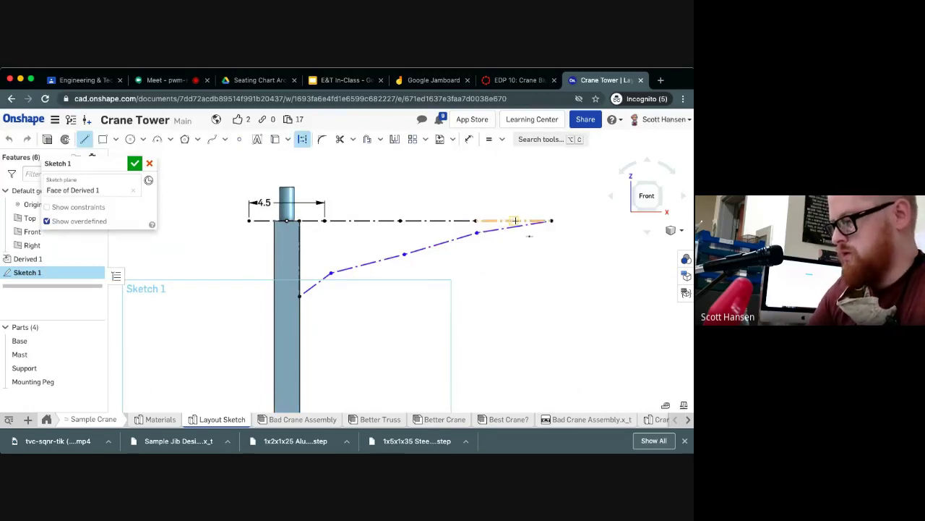
{"action": "left_click", "coordinate": [512, 220]}
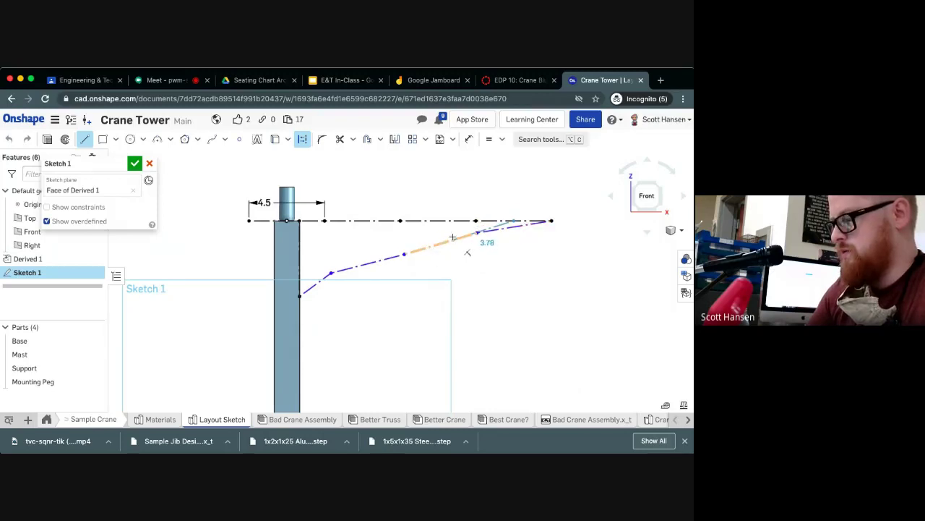
{"action": "left_click", "coordinate": [454, 238]}
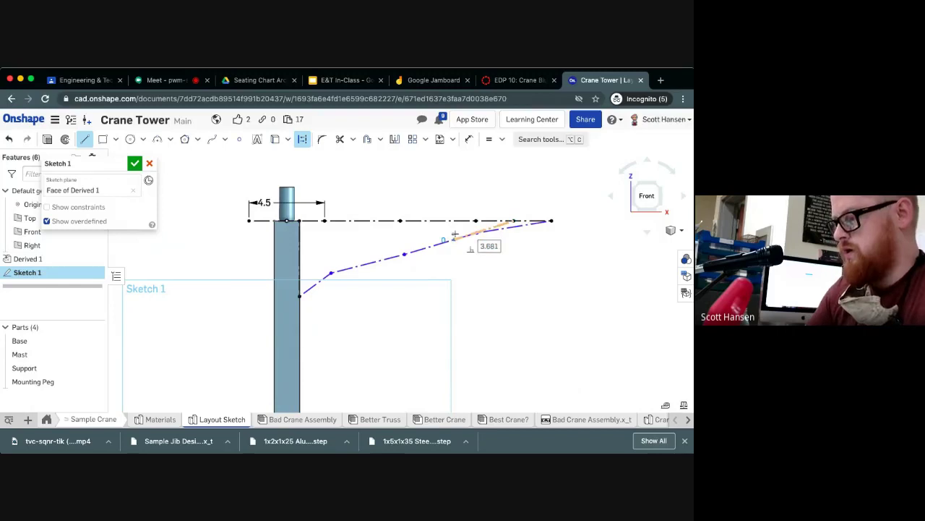
{"action": "left_click", "coordinate": [437, 221]}
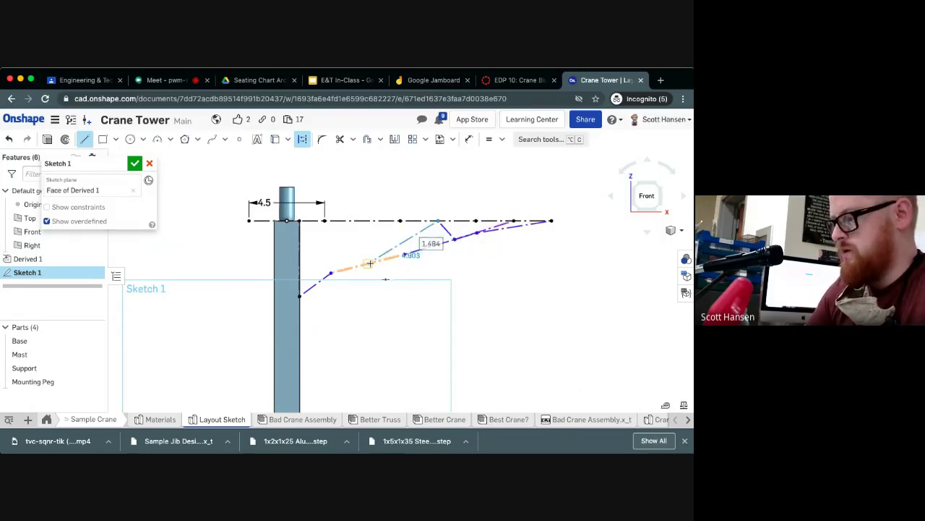
{"action": "left_click", "coordinate": [382, 258]}
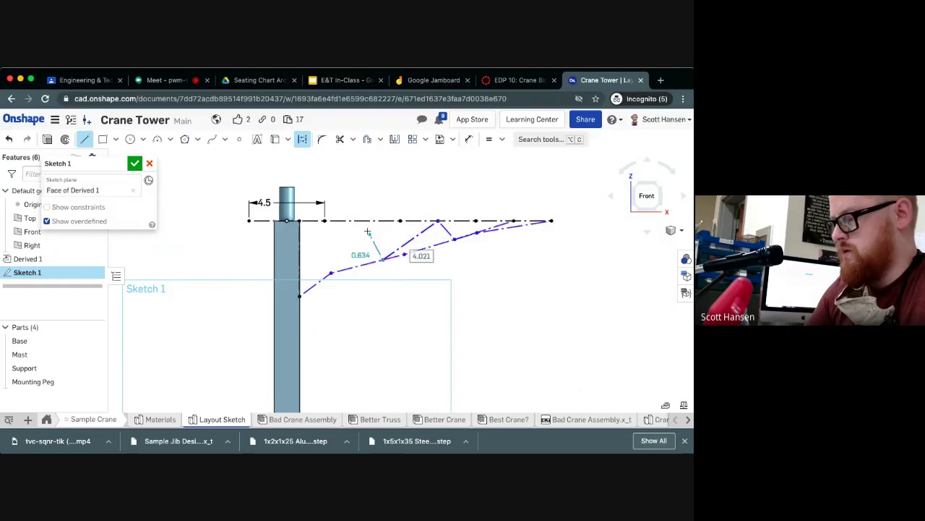
{"action": "left_click", "coordinate": [362, 220]}
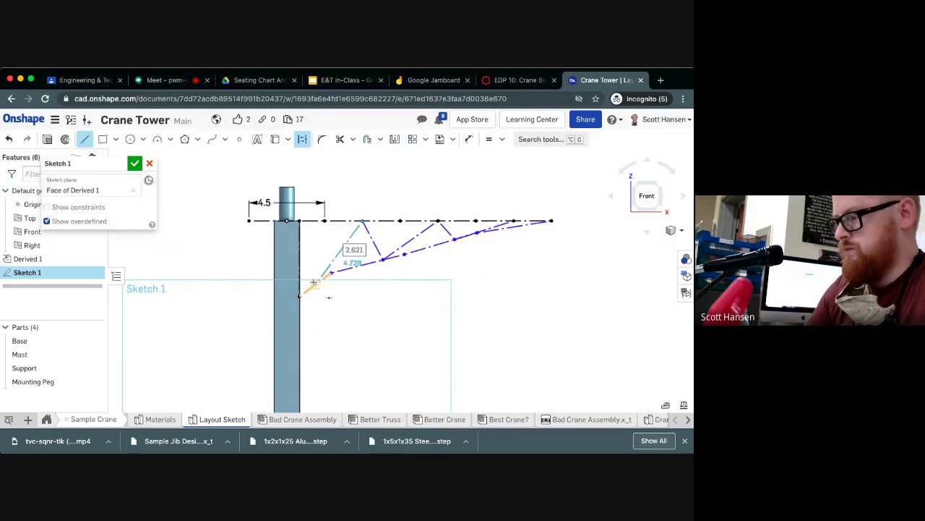
{"action": "left_click", "coordinate": [321, 279]}
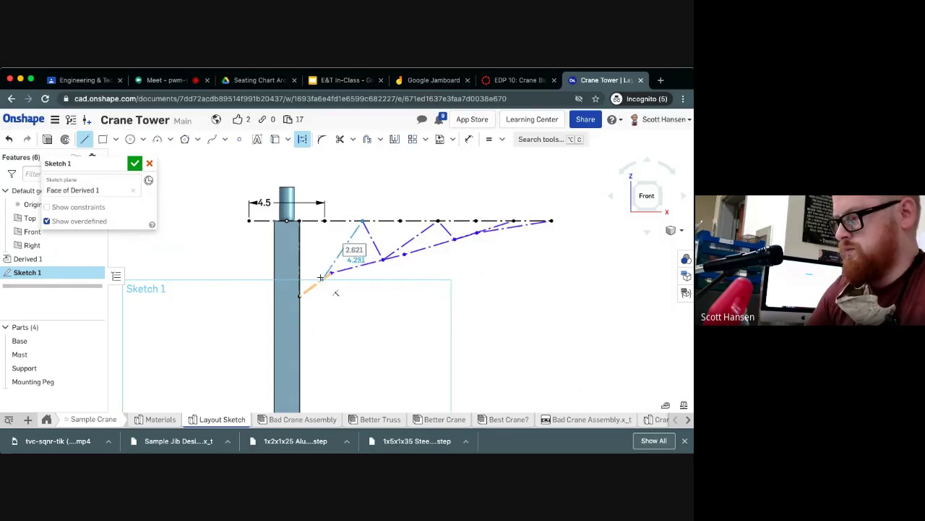
{"action": "key", "text": "Escape"}
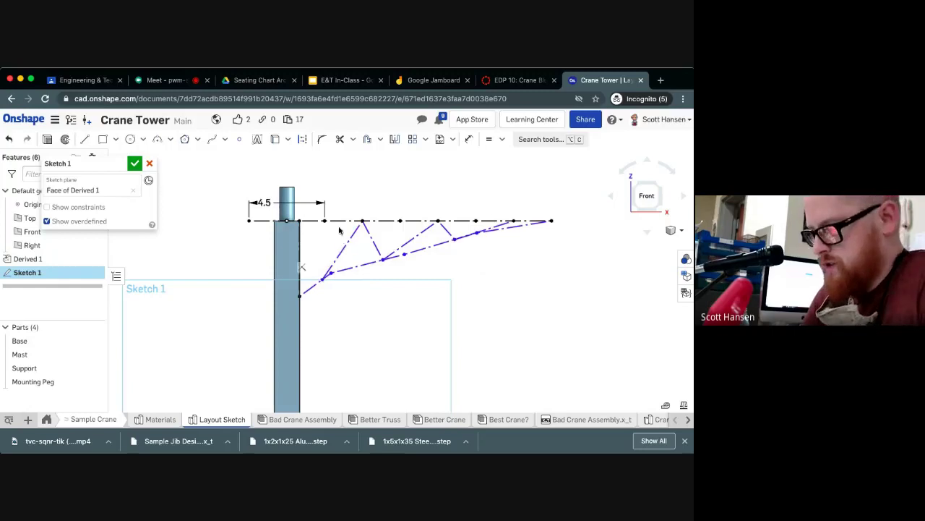
Step: Constrain the three long zigzag diagonals to equal length with the 4.5 in top-row lines
{"action": "left_click", "coordinate": [315, 220]}
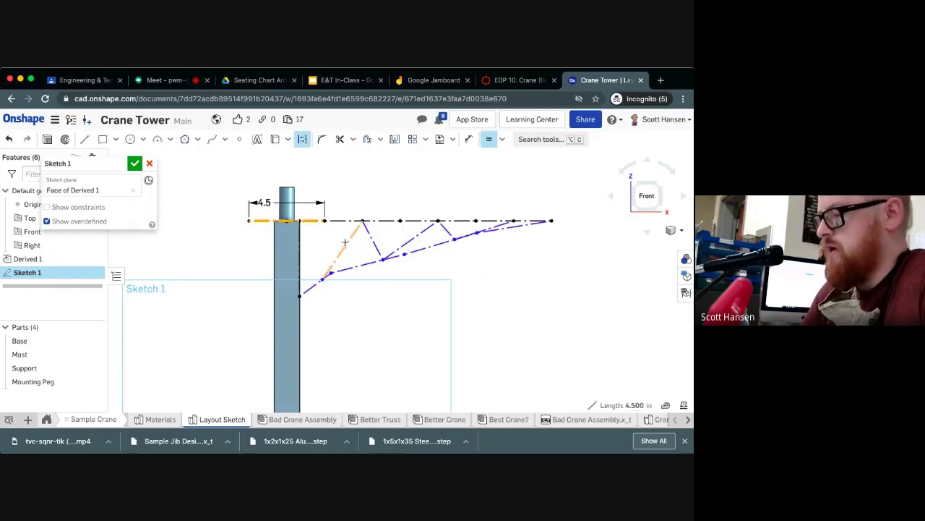
{"action": "key", "text": "Escape"}
{"action": "left_click", "coordinate": [420, 220]}
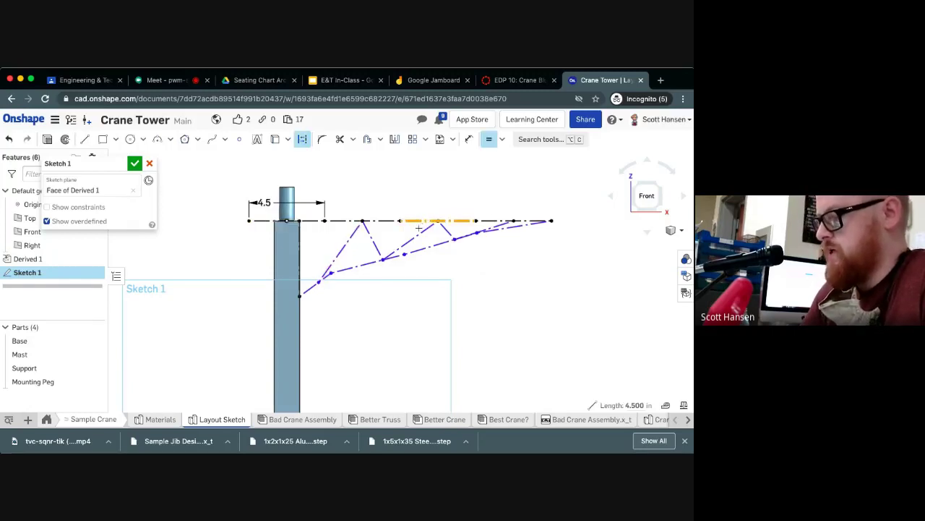
{"action": "left_click", "coordinate": [417, 236]}
{"action": "left_click", "coordinate": [497, 221]}
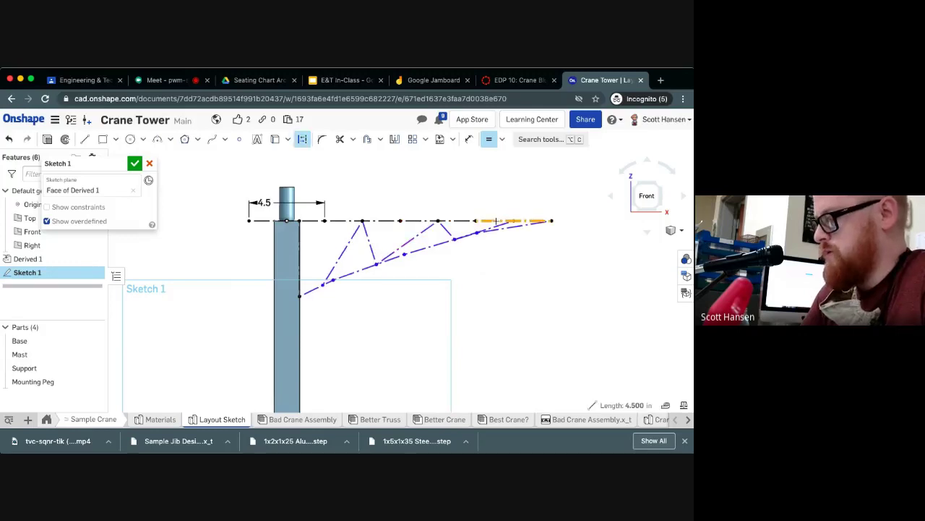
{"action": "key", "text": "Escape"}
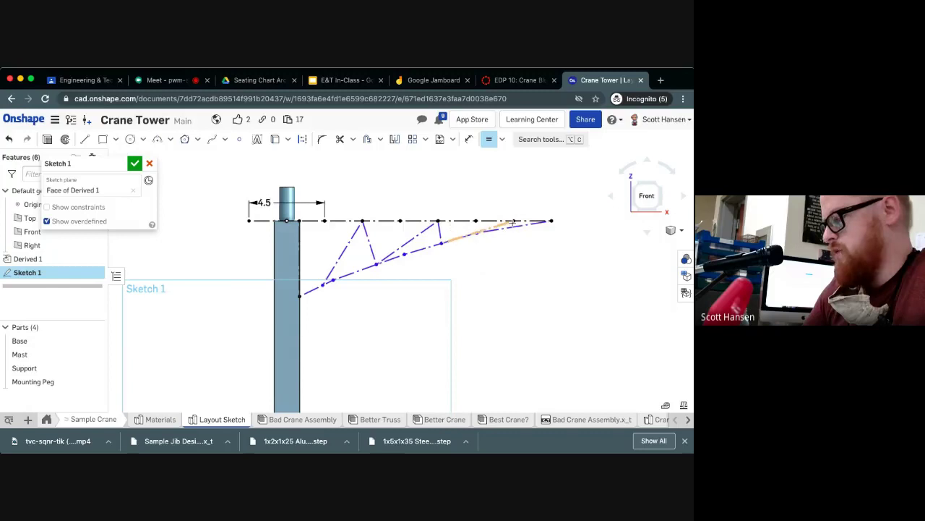
Step: Sketch a construction line about 0.36 in long from the outermost top line's midpoint down to the lower chain, and finish the sketch
{"action": "scroll", "coordinate": [502, 227], "scroll_direction": "down", "scroll_amount": 1}
{"action": "scroll", "coordinate": [513, 221], "scroll_direction": "up", "scroll_amount": 4}
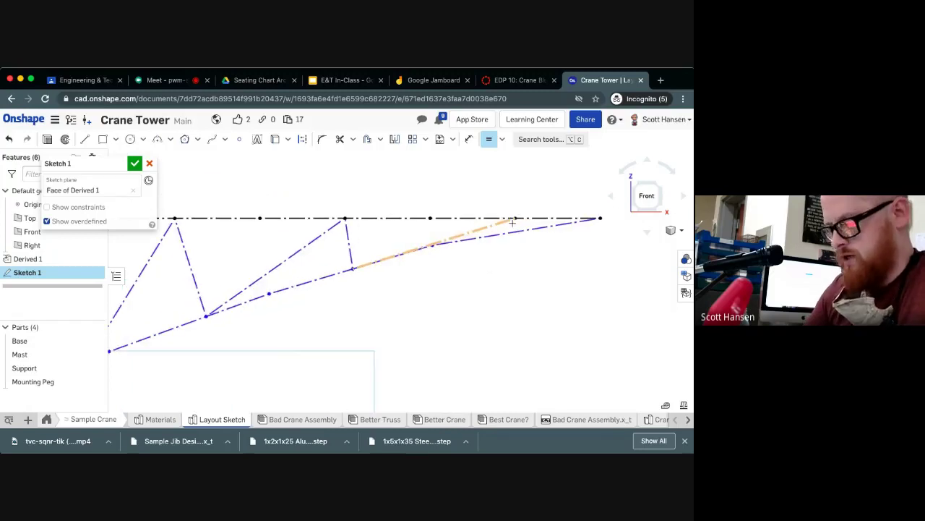
{"action": "key", "text": "l"}
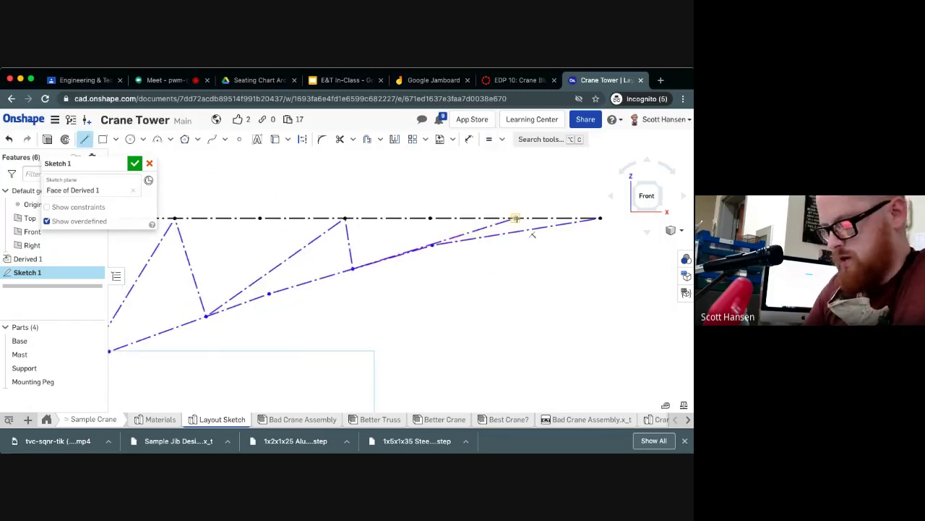
{"action": "key", "text": "q"}
{"action": "left_click", "coordinate": [515, 218]}
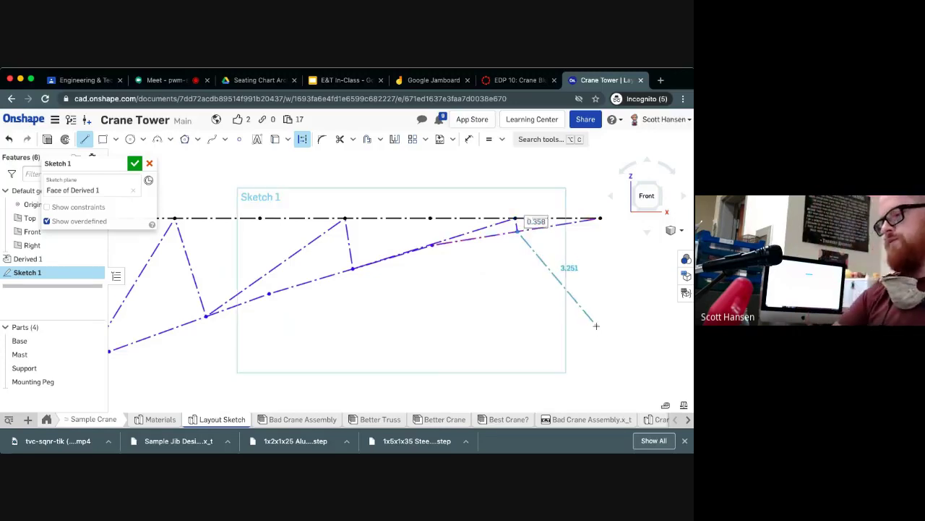
{"action": "key", "text": "Escape"}
{"action": "scroll", "coordinate": [563, 306], "scroll_direction": "down", "scroll_amount": 3}
{"action": "scroll", "coordinate": [562, 306], "scroll_direction": "down", "scroll_amount": 3}
{"action": "scroll", "coordinate": [563, 311], "scroll_direction": "up", "scroll_amount": 3}
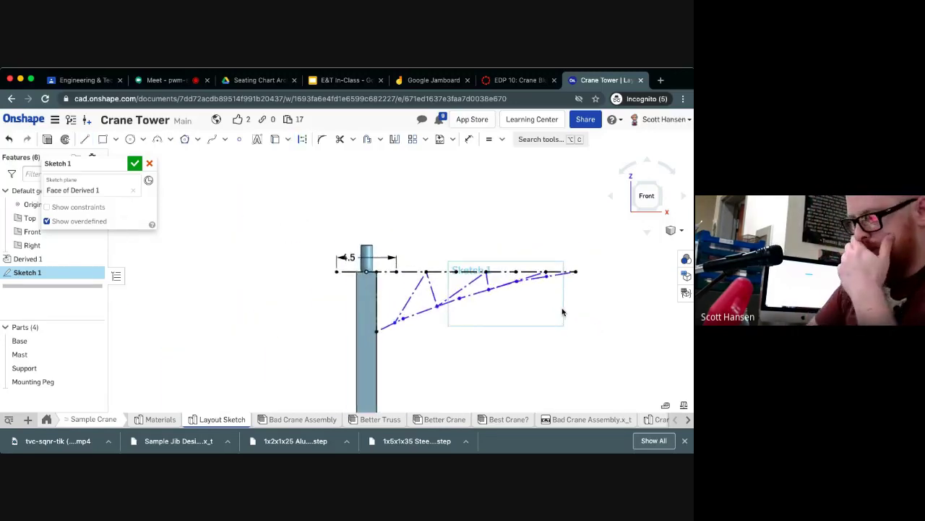
{"action": "left_click", "coordinate": [134, 164]}
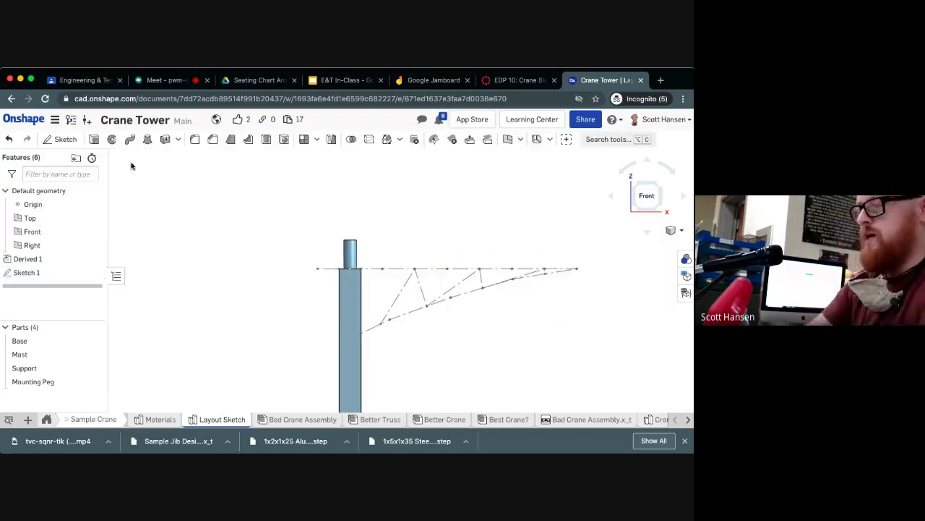
{"action": "left_click", "coordinate": [508, 139]}
{"action": "left_click", "coordinate": [598, 148]}
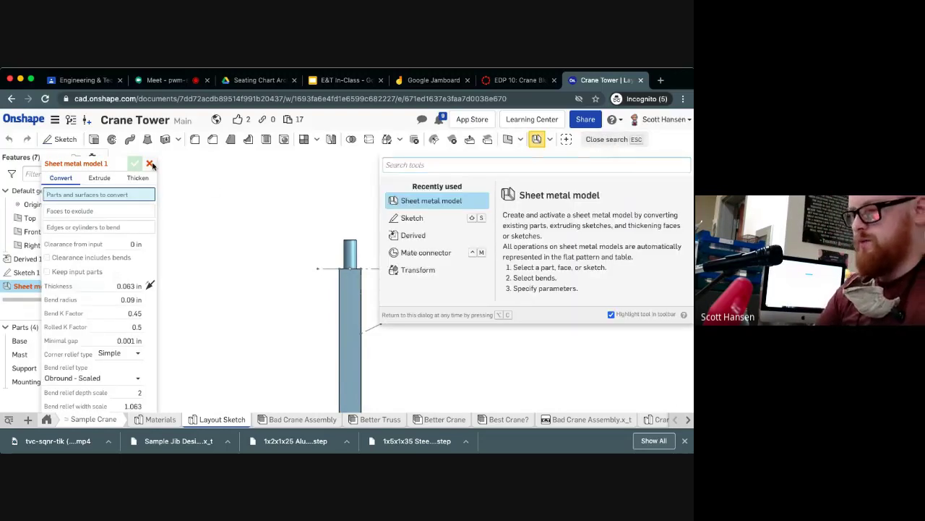
{"action": "key", "text": "Escape"}
Step: Insert the Full Craft Stick from the Materials part studio into the layout as a derived part
{"action": "left_click", "coordinate": [607, 144]}
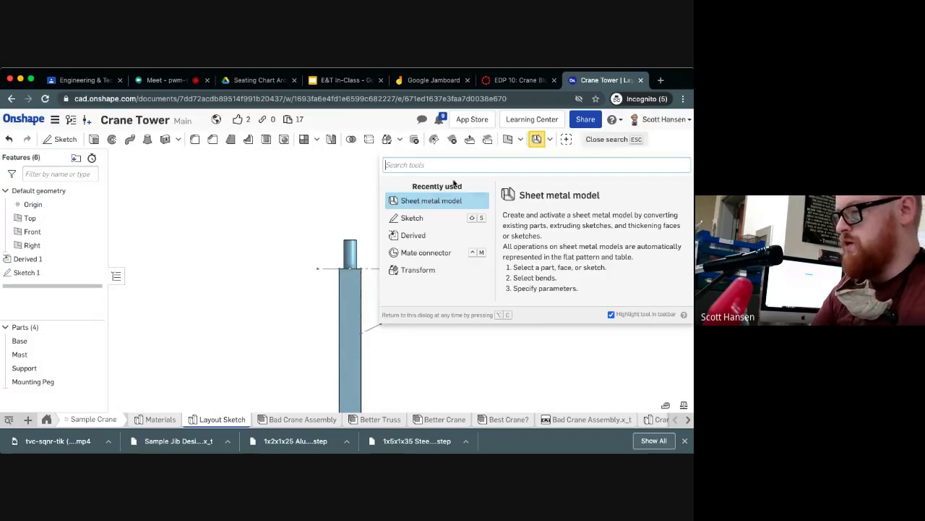
{"action": "left_click", "coordinate": [403, 235]}
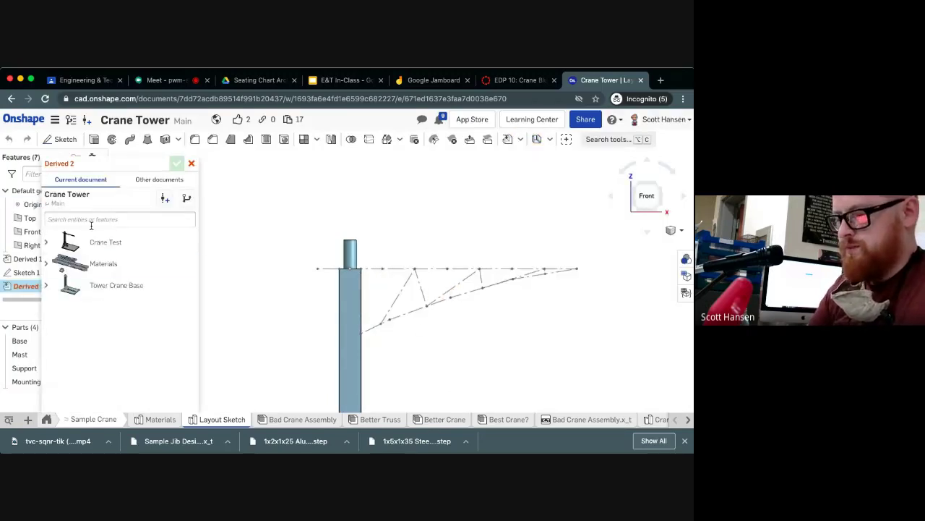
{"action": "left_click", "coordinate": [46, 264]}
{"action": "left_click", "coordinate": [120, 306]}
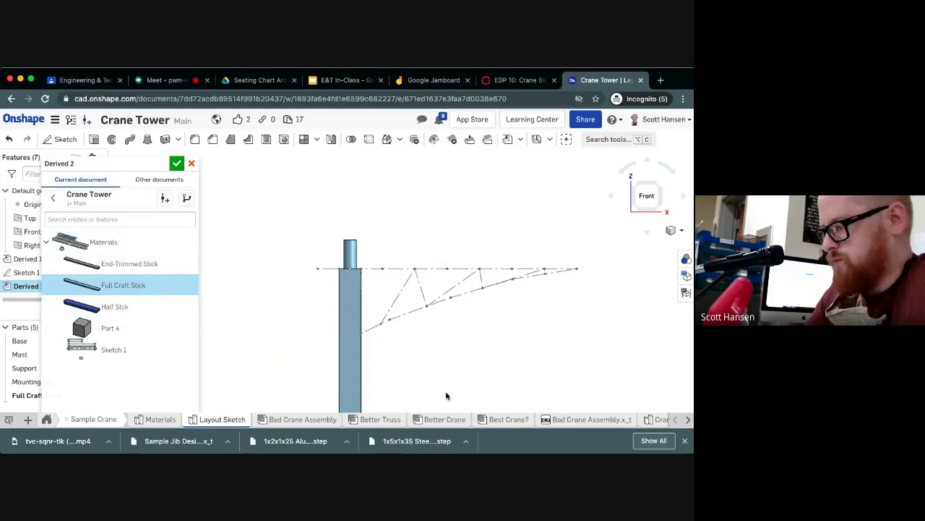
{"action": "middle_click_drag", "start_coordinate": [447, 393], "coordinate": [397, 235]}
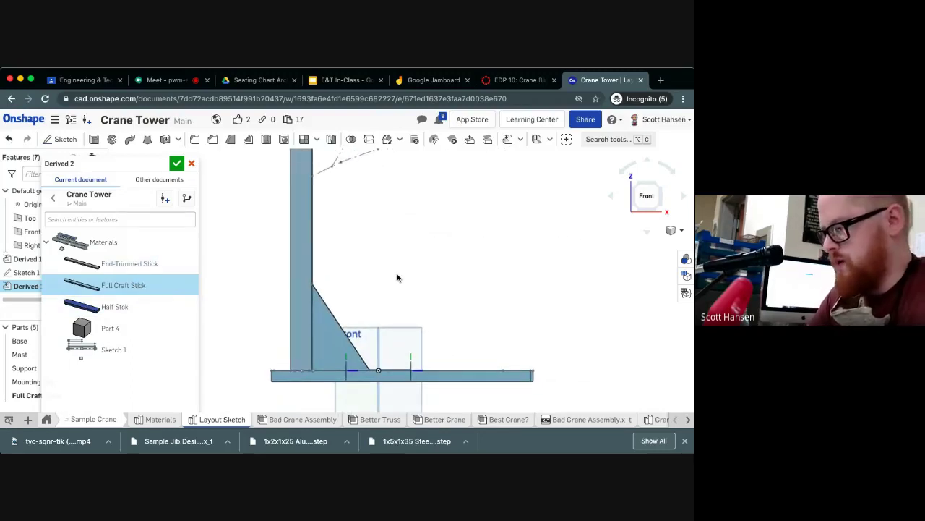
{"action": "right_click_drag", "start_coordinate": [397, 321], "coordinate": [393, 341]}
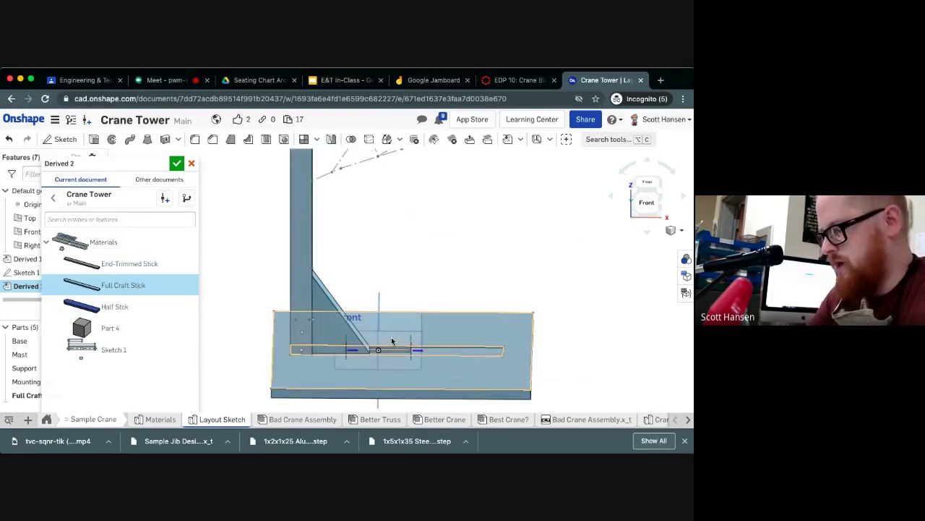
{"action": "left_click", "coordinate": [176, 163]}
{"action": "scroll", "coordinate": [375, 351], "scroll_direction": "up", "scroll_amount": 3}
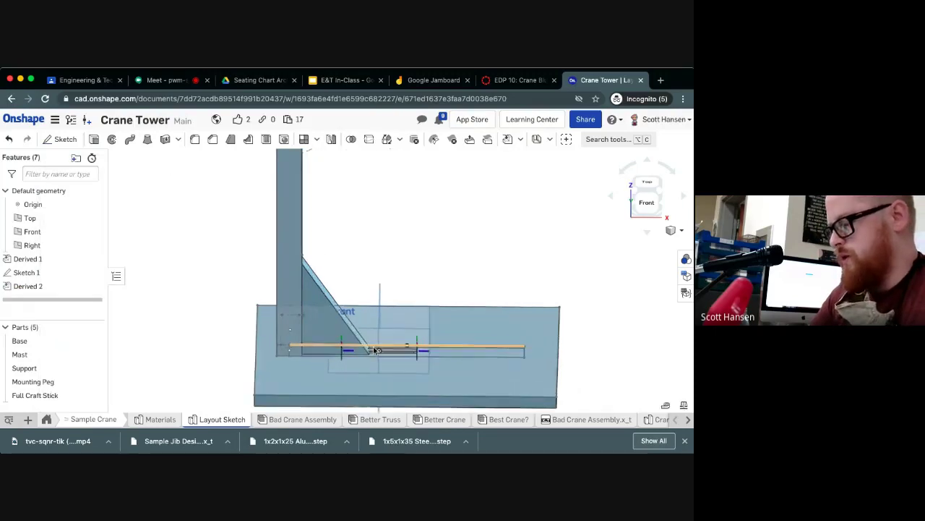
{"action": "scroll", "coordinate": [375, 350], "scroll_direction": "up", "scroll_amount": 2}
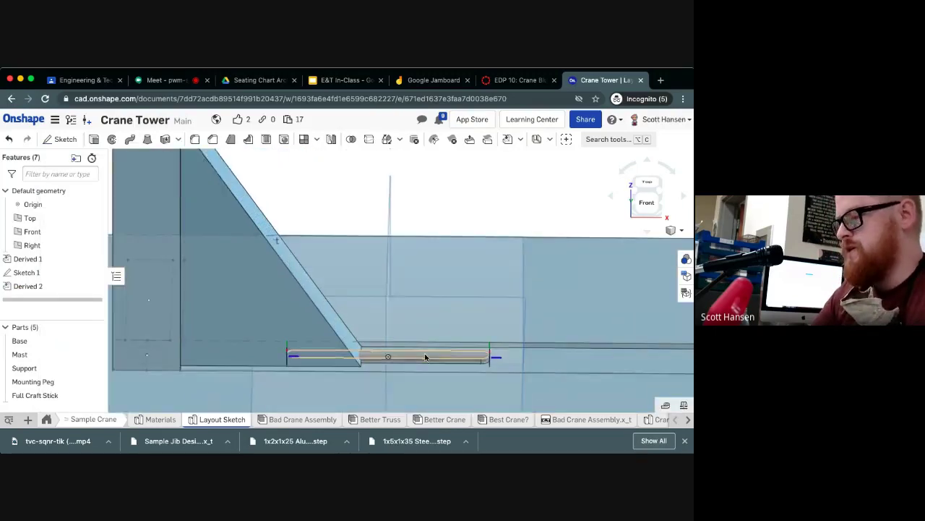
{"action": "scroll", "coordinate": [425, 356], "scroll_direction": "down", "scroll_amount": 5}
{"action": "scroll", "coordinate": [425, 356], "scroll_direction": "down", "scroll_amount": 2}
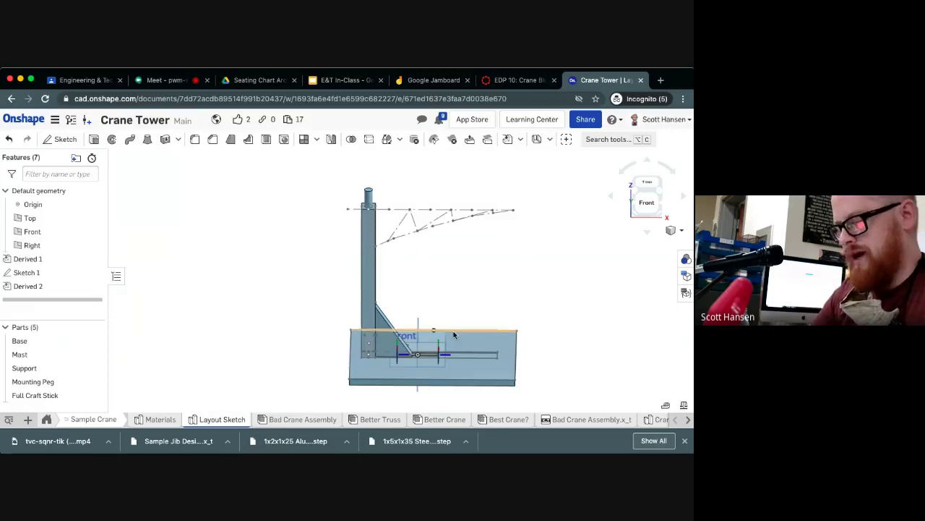
Step: Start a Transform by mate connectors that copies the derived Full Craft Stick at the tower's base
{"action": "scroll", "coordinate": [454, 334], "scroll_direction": "down", "scroll_amount": 1}
{"action": "scroll", "coordinate": [454, 334], "scroll_direction": "up", "scroll_amount": 2}
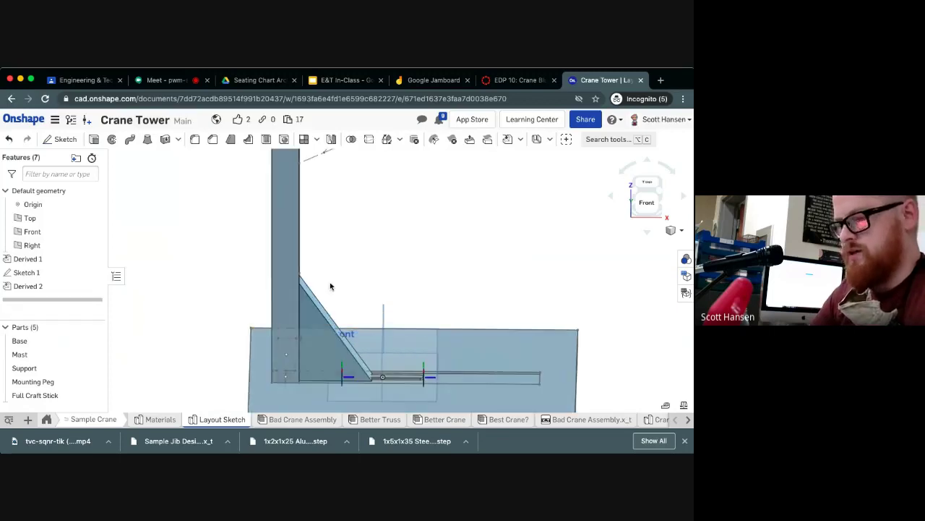
{"action": "left_click", "coordinate": [387, 141]}
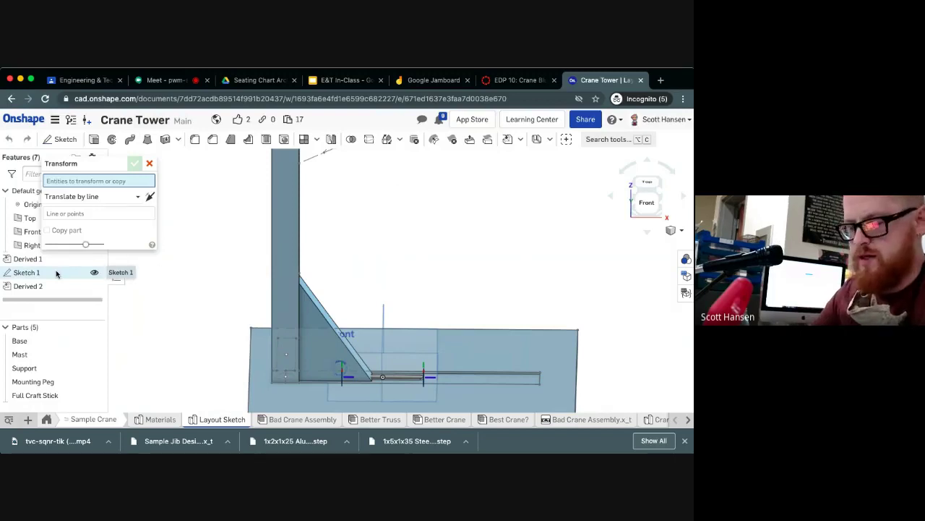
{"action": "left_click", "coordinate": [115, 196]}
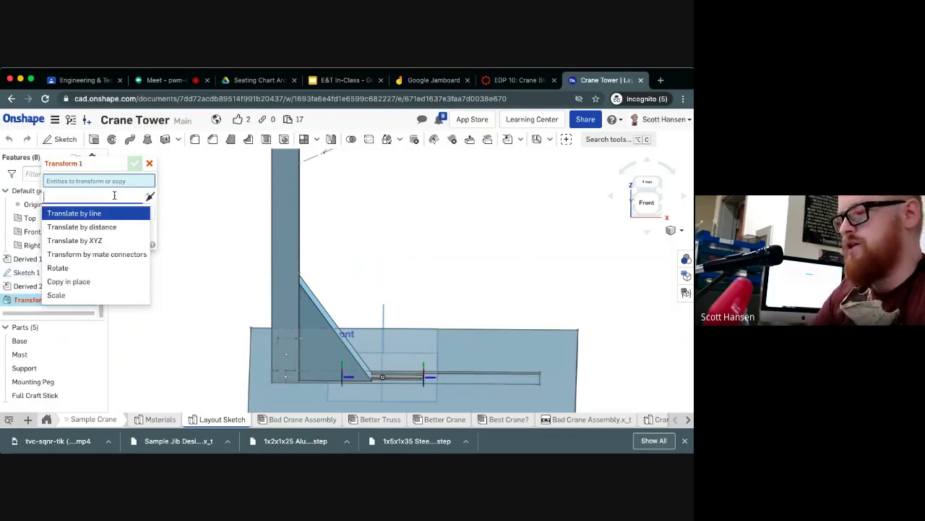
{"action": "left_click", "coordinate": [114, 257]}
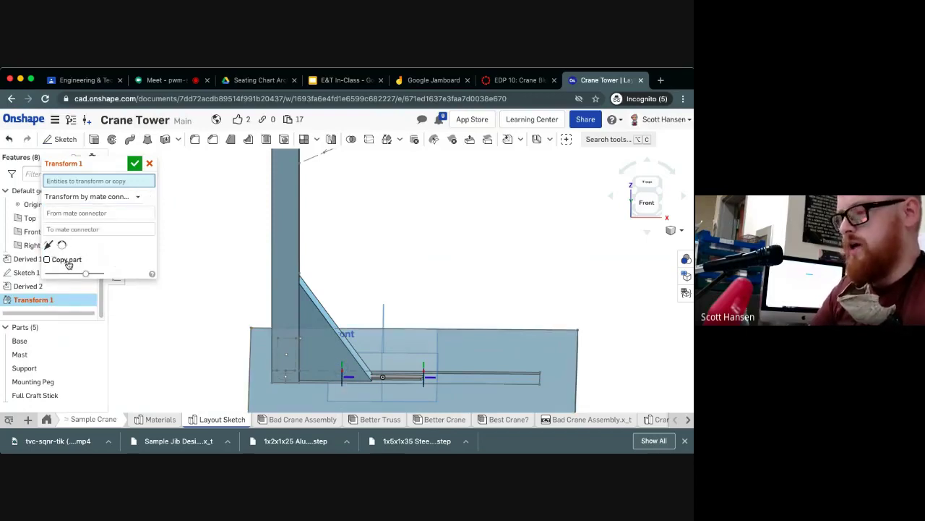
{"action": "left_click", "coordinate": [400, 379]}
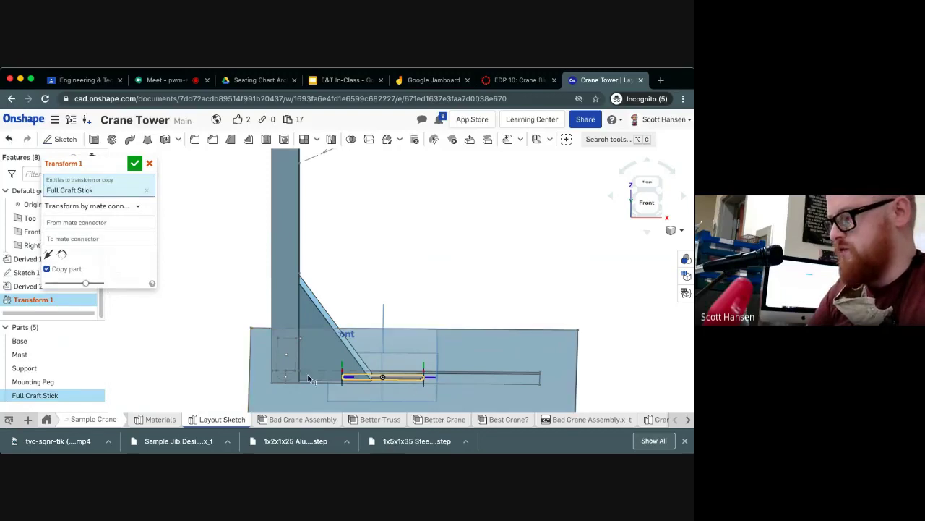
{"action": "left_click", "coordinate": [110, 223]}
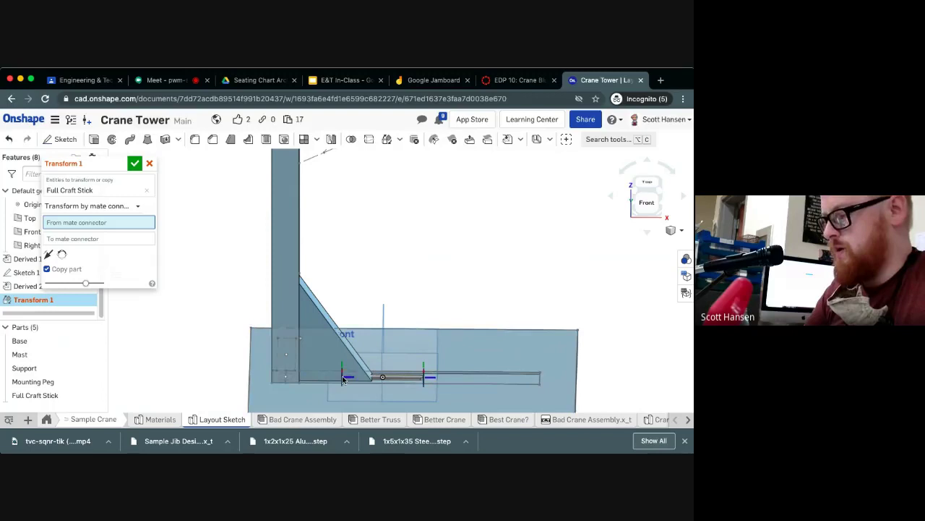
Step: Hide the Base and Support parts and set the mate connector at the stick's mast-side end as the transform's from connector
{"action": "scroll", "coordinate": [343, 379], "scroll_direction": "up", "scroll_amount": 5}
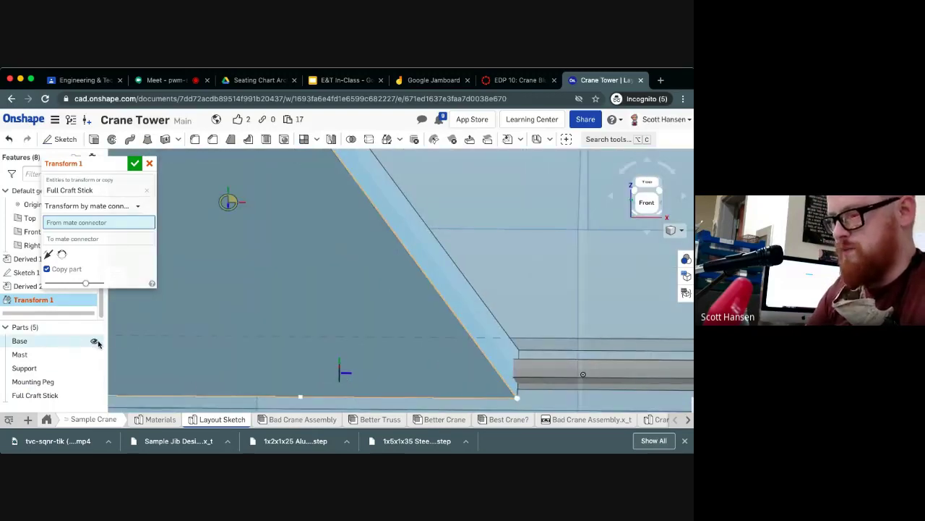
{"action": "left_click", "coordinate": [95, 341]}
{"action": "left_click", "coordinate": [95, 369]}
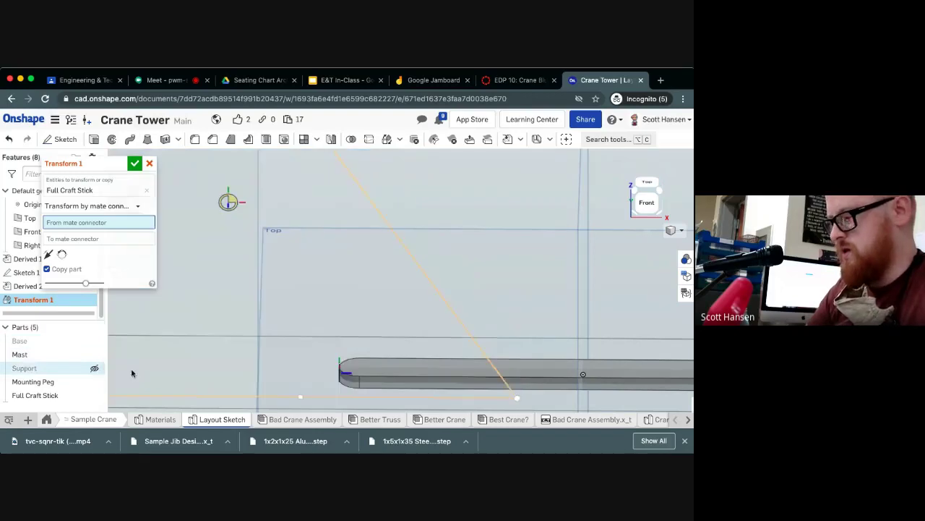
{"action": "key", "text": "Right"}
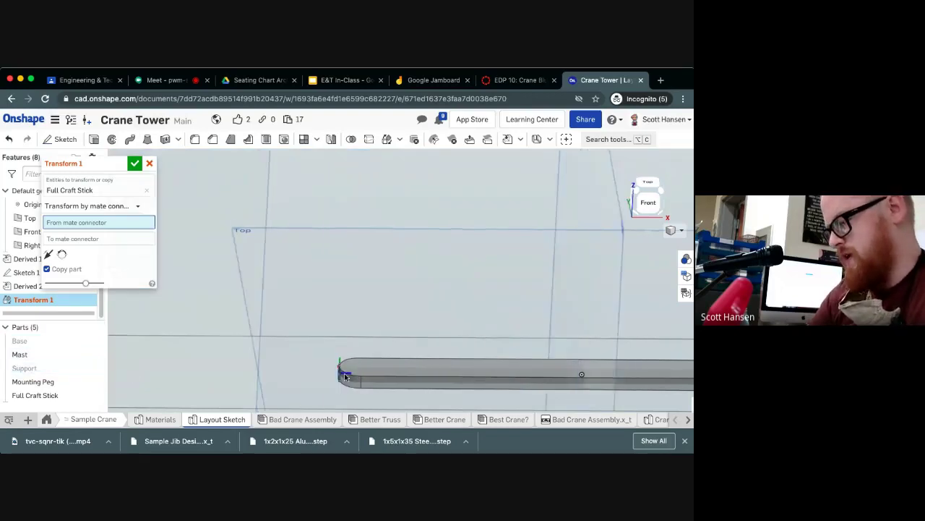
{"action": "left_click", "coordinate": [340, 374]}
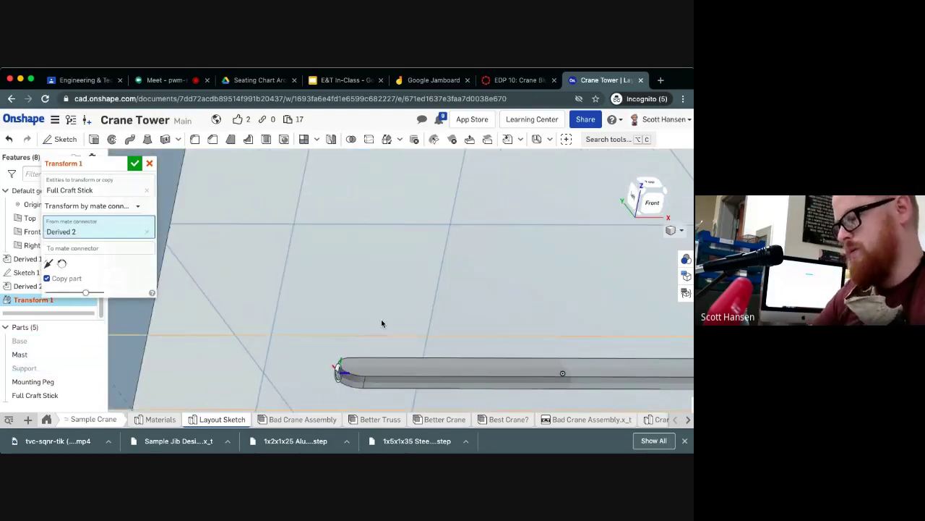
Step: Place the copied stick at the inner end of the first top-row line beyond the mast, reorient its secondary axis, and accept the transform
{"action": "scroll", "coordinate": [381, 319], "scroll_direction": "down", "scroll_amount": 5}
{"action": "scroll", "coordinate": [381, 320], "scroll_direction": "down", "scroll_amount": 2}
{"action": "scroll", "coordinate": [429, 223], "scroll_direction": "down", "scroll_amount": 2}
{"action": "mouse_move", "coordinate": [429, 223]}
{"action": "middle_mouse_down"}
{"action": "mouse_move", "coordinate": [421, 261]}
{"action": "mouse_move", "coordinate": [348, 351]}
{"action": "middle_mouse_up"}
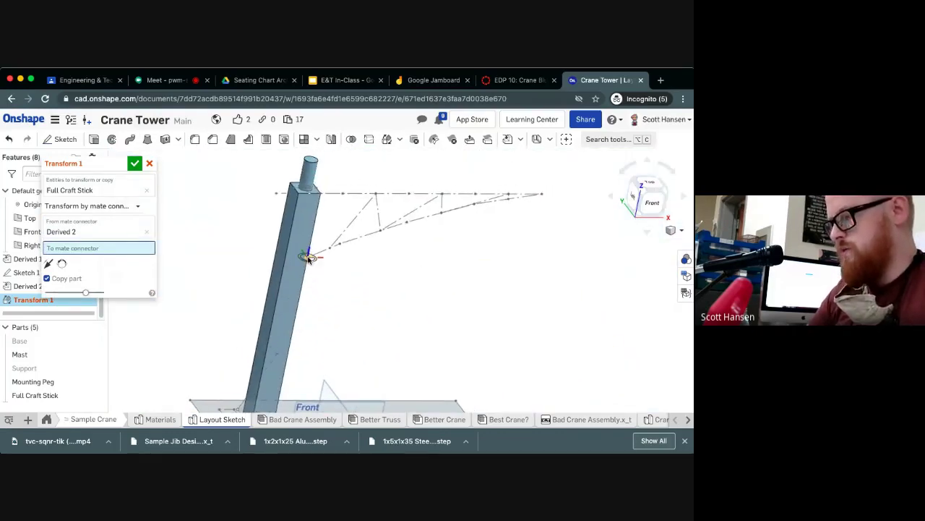
{"action": "scroll", "coordinate": [307, 257], "scroll_direction": "up", "scroll_amount": 4}
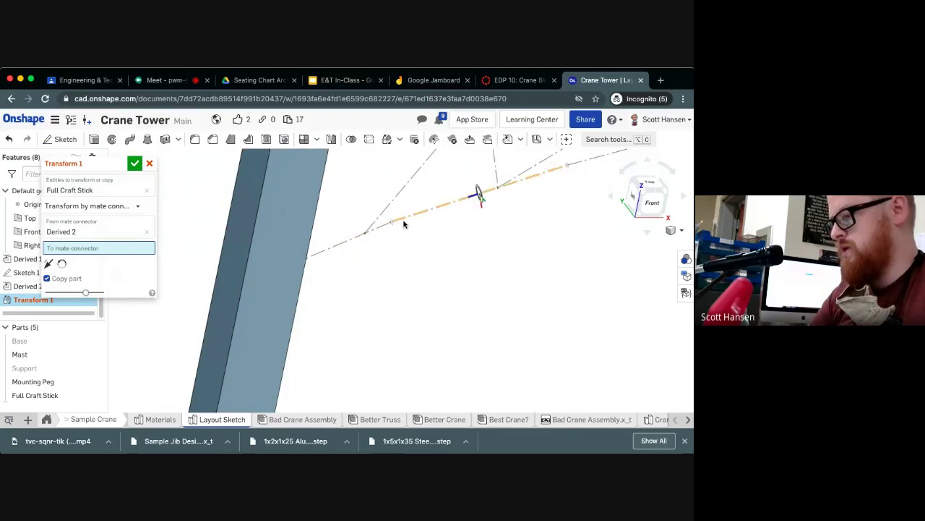
{"action": "scroll", "coordinate": [403, 217], "scroll_direction": "down", "scroll_amount": 4}
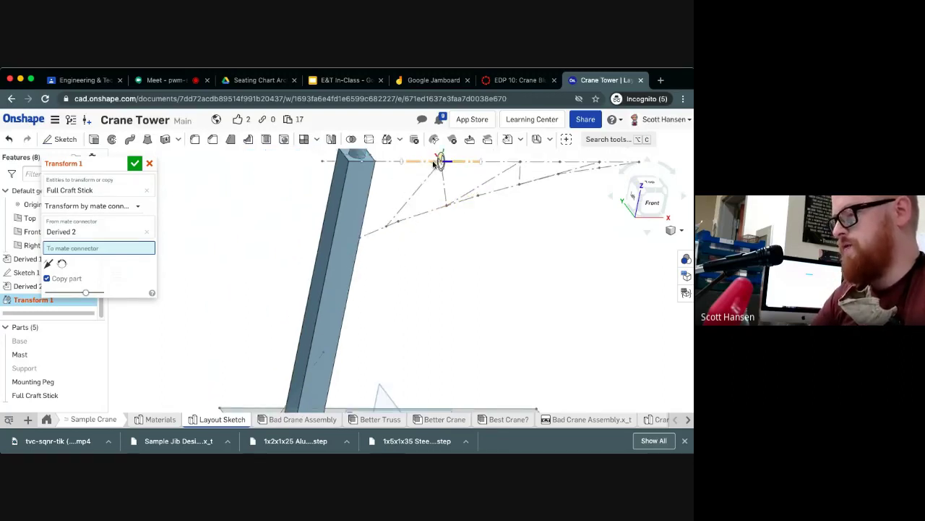
{"action": "left_click", "coordinate": [404, 162]}
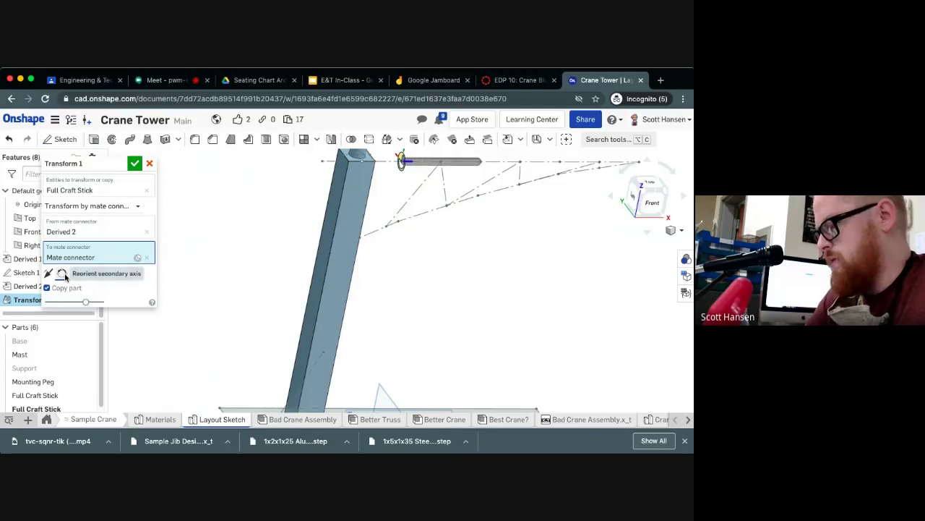
{"action": "mouse_move", "coordinate": [472, 246]}
{"action": "right_mouse_down"}
{"action": "mouse_move", "coordinate": [452, 233]}
{"action": "mouse_move", "coordinate": [477, 248]}
{"action": "mouse_move", "coordinate": [469, 245]}
{"action": "right_mouse_up"}
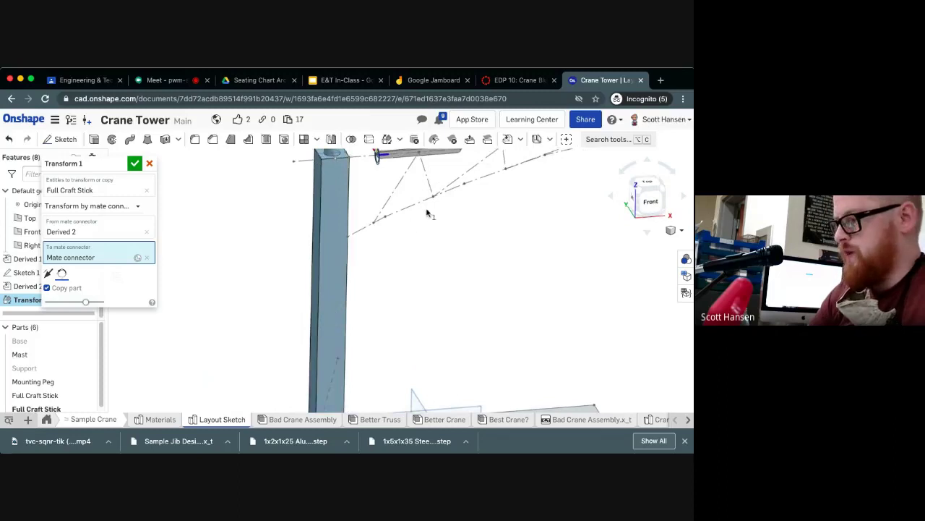
{"action": "right_click_drag", "start_coordinate": [427, 213], "coordinate": [429, 220]}
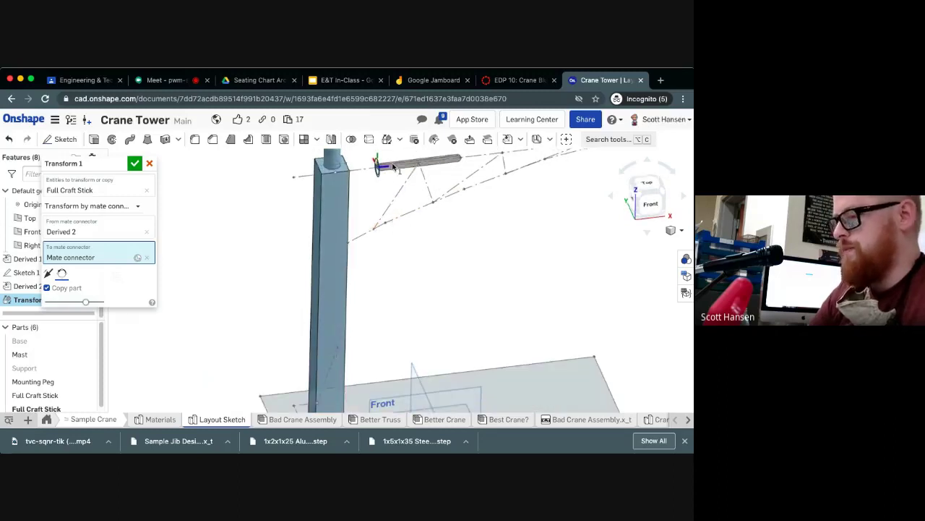
{"action": "middle_click_drag", "start_coordinate": [478, 202], "coordinate": [435, 237]}
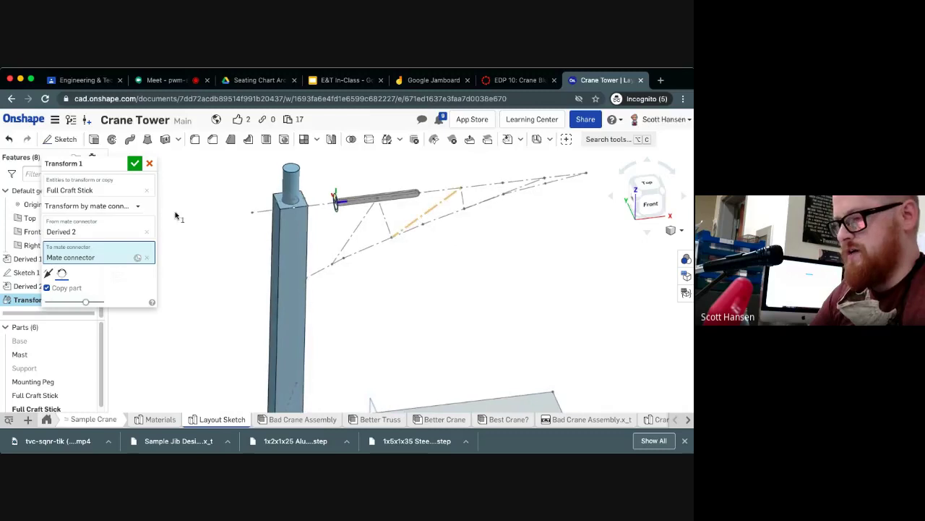
{"action": "left_click", "coordinate": [135, 164]}
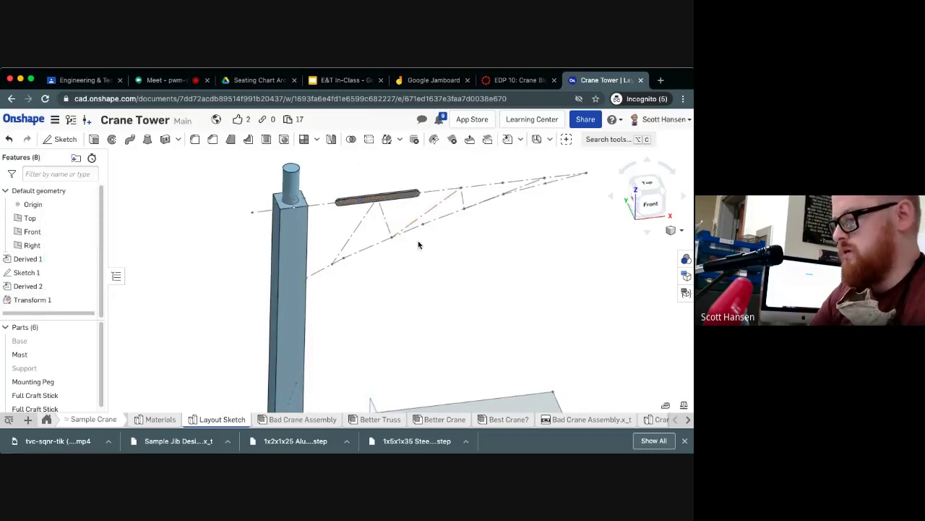
Step: Start a second Transform by mate connectors with part copying on, using the craft stick placed on the top row
{"action": "scroll", "coordinate": [418, 245], "scroll_direction": "down", "scroll_amount": 1}
{"action": "left_click", "coordinate": [395, 199]}
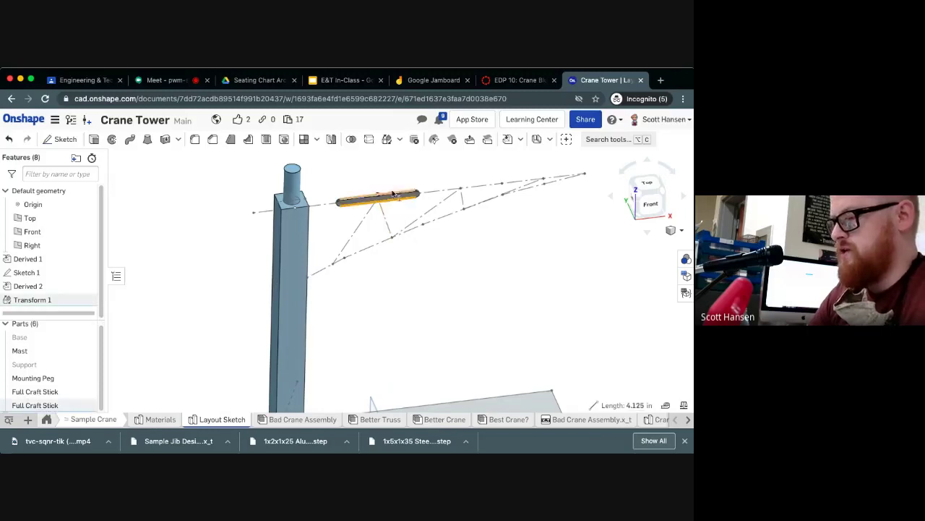
{"action": "left_click", "coordinate": [391, 200]}
{"action": "scroll", "coordinate": [370, 167], "scroll_direction": "up", "scroll_amount": 3}
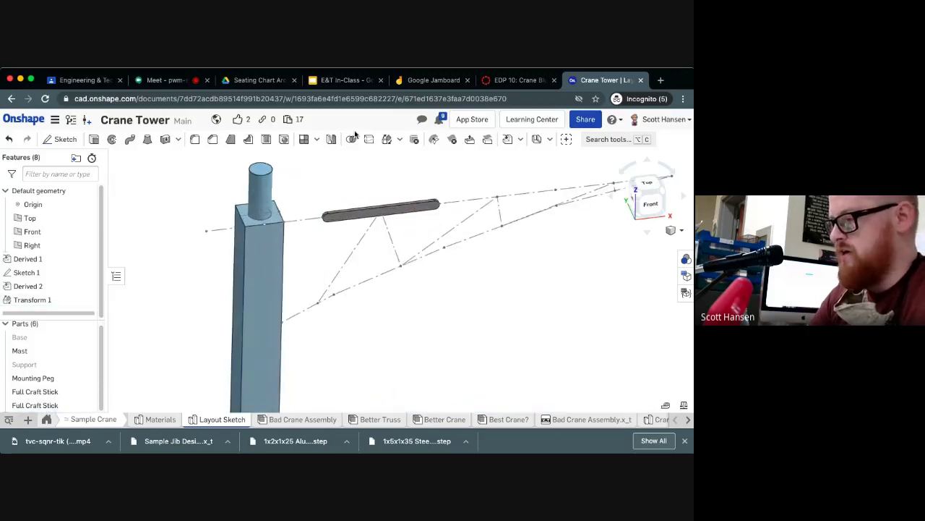
{"action": "left_click", "coordinate": [387, 139]}
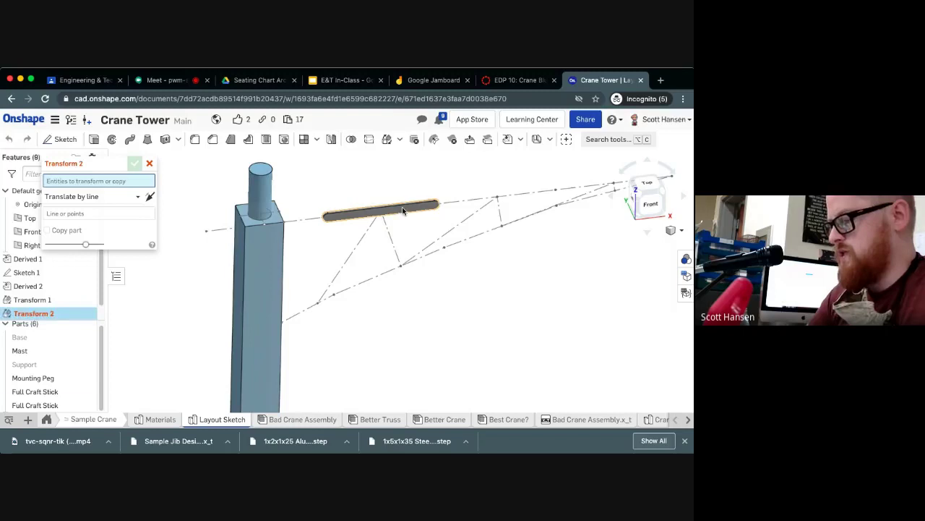
{"action": "left_click", "coordinate": [403, 210]}
{"action": "left_click", "coordinate": [102, 223]}
{"action": "left_click", "coordinate": [72, 241]}
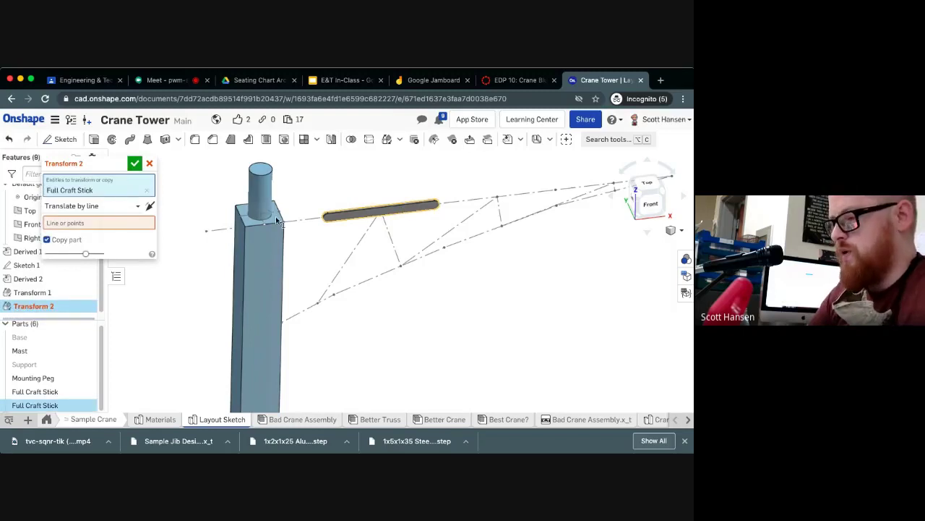
{"action": "left_click", "coordinate": [97, 207]}
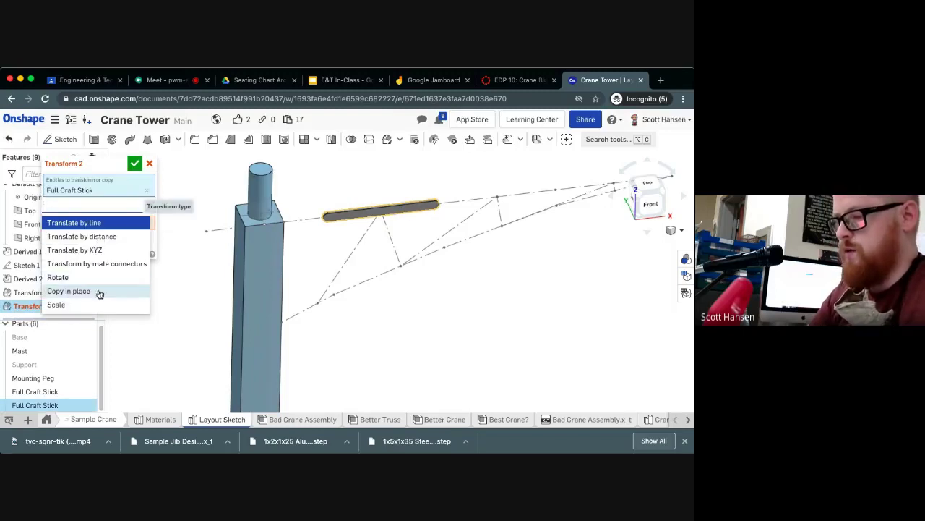
{"action": "left_click", "coordinate": [110, 269]}
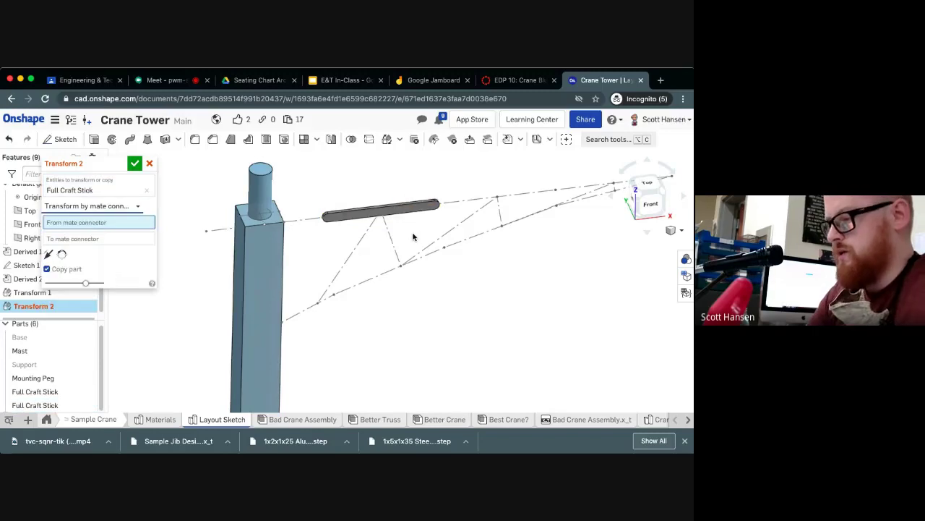
Step: Replace the transform's selection with the original Full Craft Stick at the base and use its mast-side end mate connector as the from connector
{"action": "right_click_drag", "start_coordinate": [413, 238], "coordinate": [400, 240]}
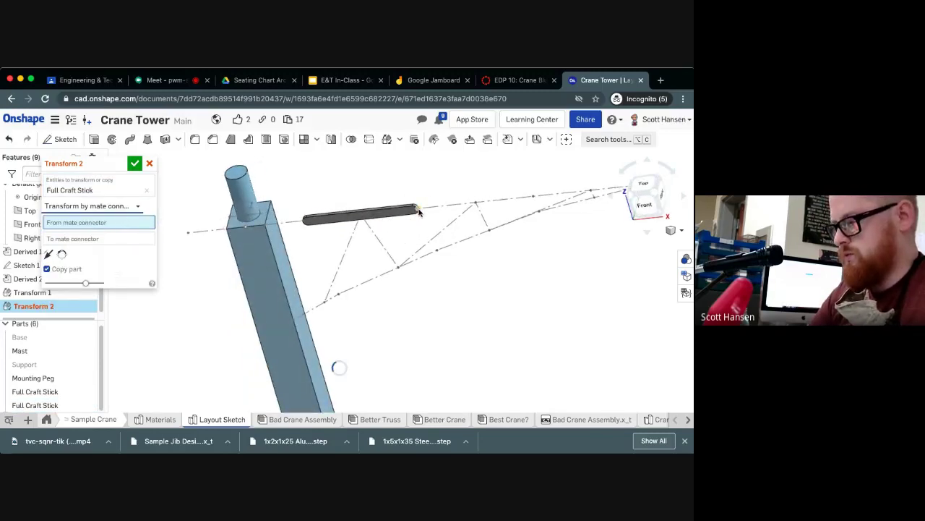
{"action": "scroll", "coordinate": [418, 211], "scroll_direction": "up", "scroll_amount": 2}
{"action": "scroll", "coordinate": [417, 211], "scroll_direction": "up", "scroll_amount": 3}
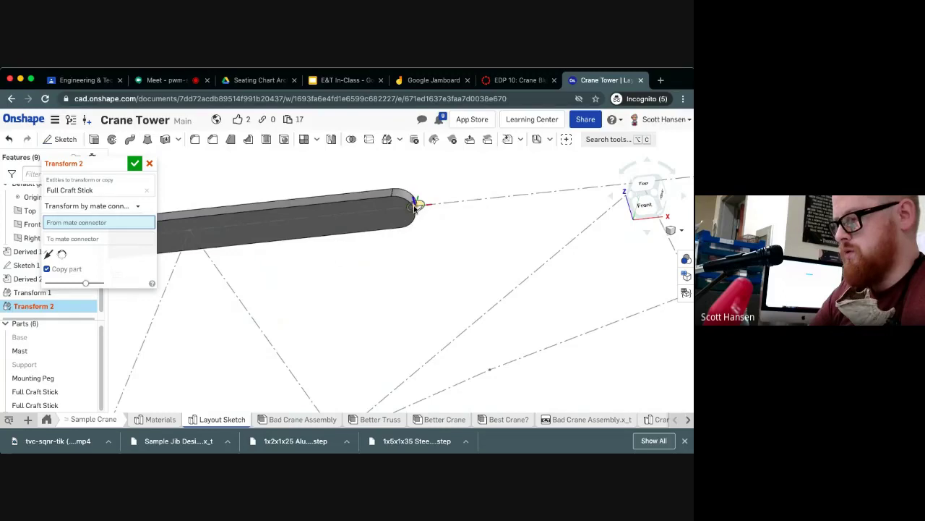
{"action": "scroll", "coordinate": [420, 284], "scroll_direction": "down", "scroll_amount": 3}
{"action": "left_click", "coordinate": [121, 193]}
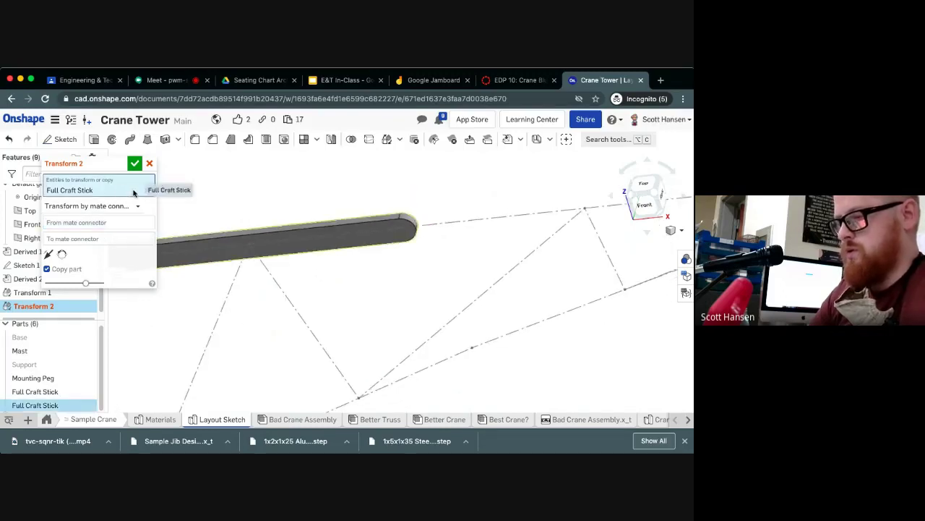
{"action": "left_click", "coordinate": [147, 192]}
{"action": "scroll", "coordinate": [353, 366], "scroll_direction": "down", "scroll_amount": 1}
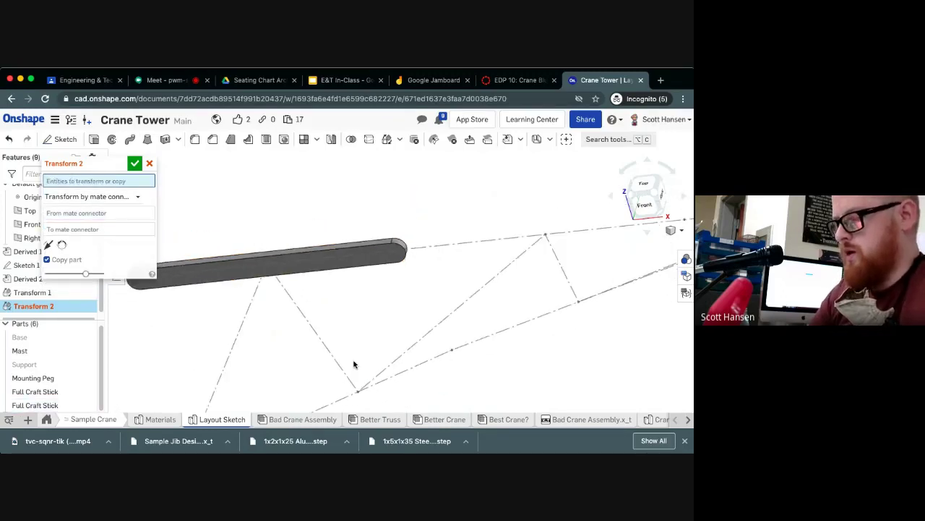
{"action": "middle_click_drag", "start_coordinate": [354, 366], "coordinate": [363, 151]}
{"action": "key", "text": "f"}
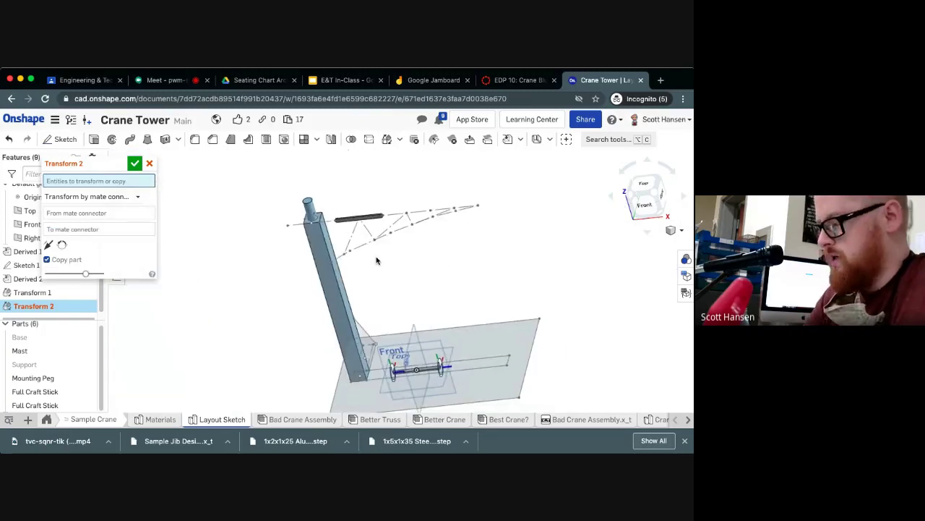
{"action": "left_click", "coordinate": [429, 370]}
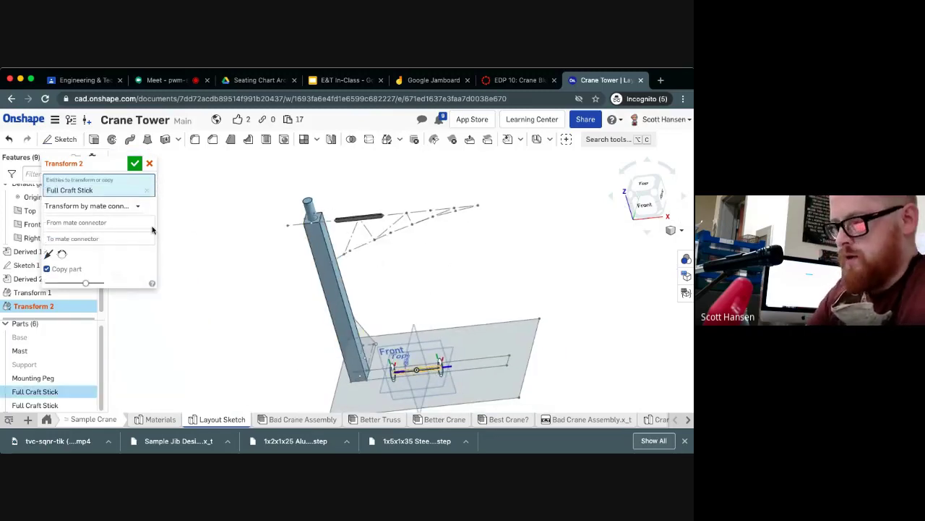
{"action": "left_click", "coordinate": [142, 224]}
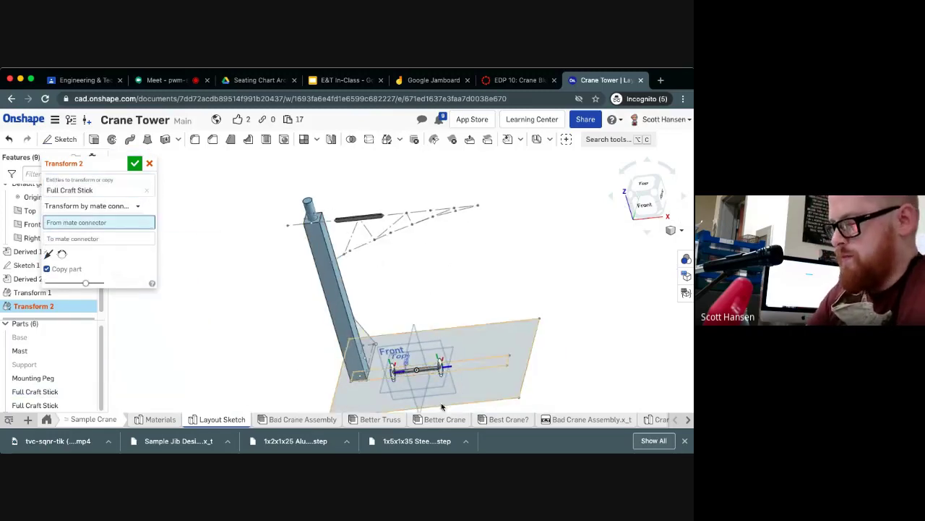
{"action": "left_click", "coordinate": [392, 374]}
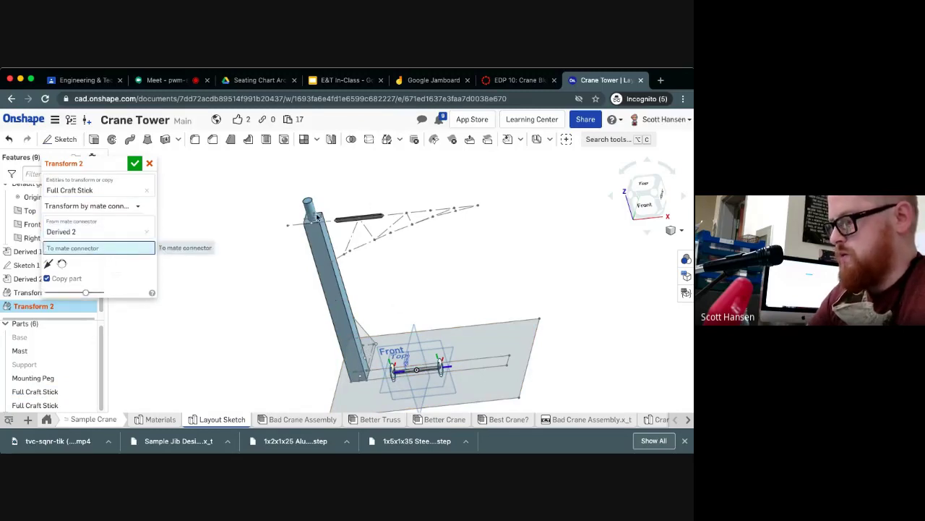
Step: Place the second copied stick end to end with the first one on the top row, reorient its secondary axis, and accept the transform
{"action": "scroll", "coordinate": [393, 212], "scroll_direction": "up", "scroll_amount": 5}
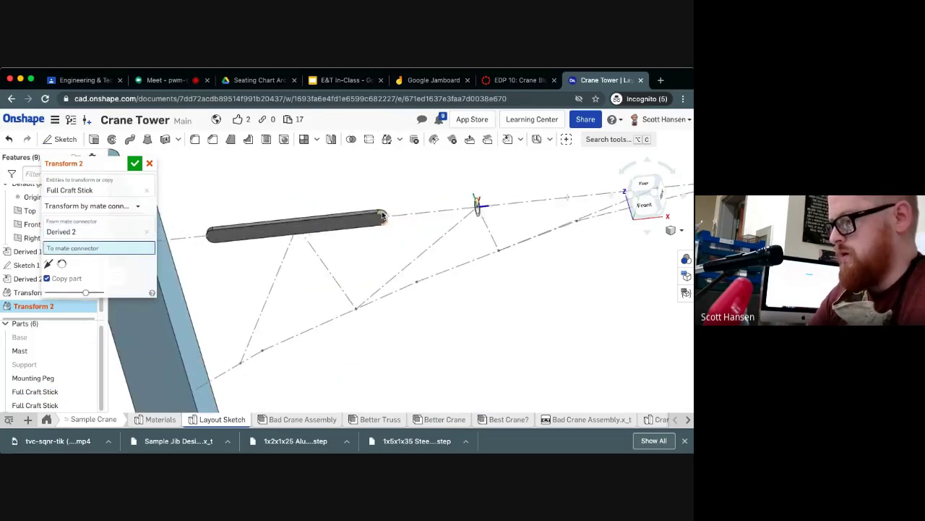
{"action": "scroll", "coordinate": [388, 217], "scroll_direction": "up", "scroll_amount": 3}
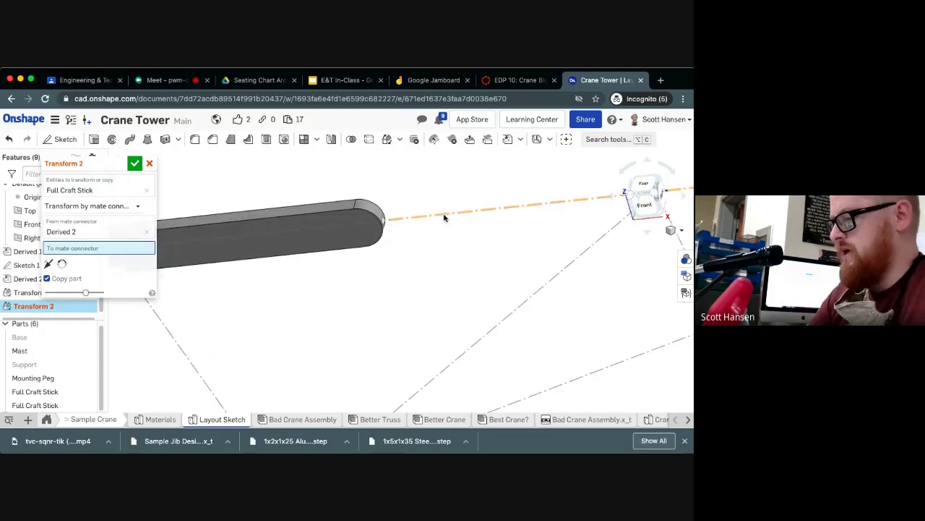
{"action": "left_click", "coordinate": [392, 224]}
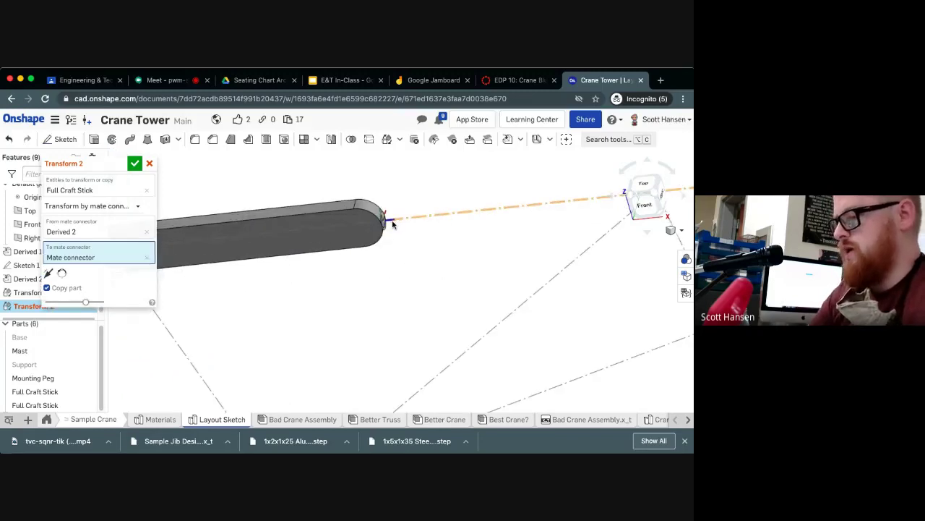
{"action": "left_click", "coordinate": [62, 275]}
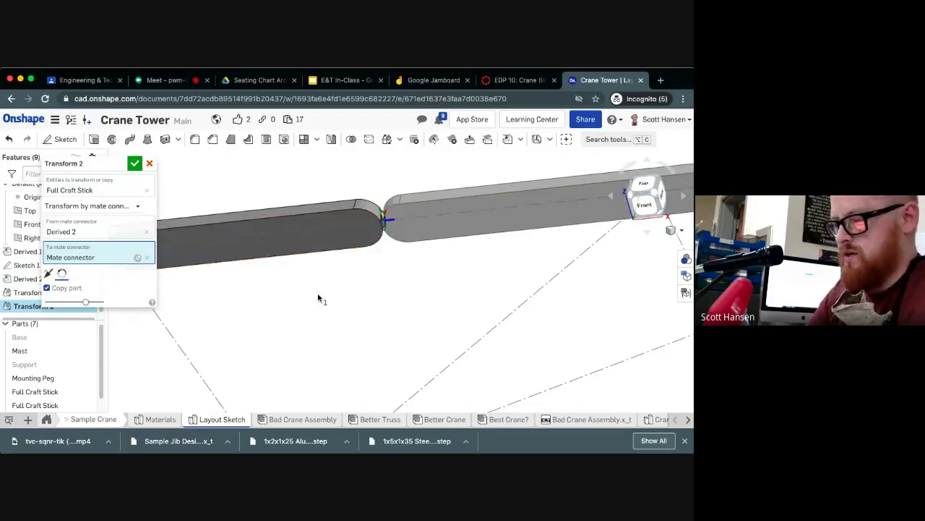
{"action": "scroll", "coordinate": [318, 298], "scroll_direction": "down", "scroll_amount": 3}
{"action": "left_click", "coordinate": [135, 163]}
{"action": "scroll", "coordinate": [339, 344], "scroll_direction": "down", "scroll_amount": 3}
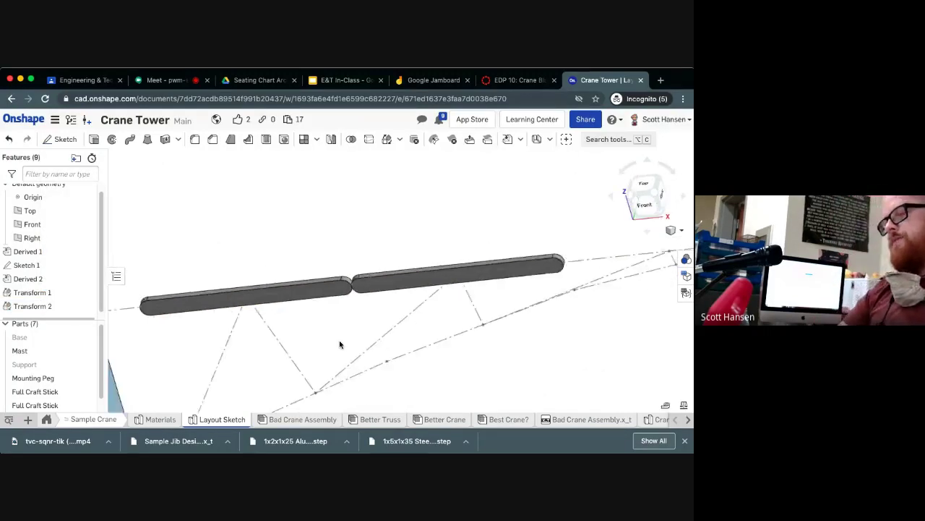
Step: Start a third Transform by mate connectors, using the base stick's mast-side mate connector as both the transformed entity and the from connector
{"action": "scroll", "coordinate": [340, 341], "scroll_direction": "down", "scroll_amount": 1}
{"action": "mouse_move", "coordinate": [340, 341]}
{"action": "right_mouse_down"}
{"action": "mouse_move", "coordinate": [381, 335]}
{"action": "mouse_move", "coordinate": [347, 336]}
{"action": "right_mouse_up"}
{"action": "middle_click_drag", "start_coordinate": [347, 336], "coordinate": [339, 275]}
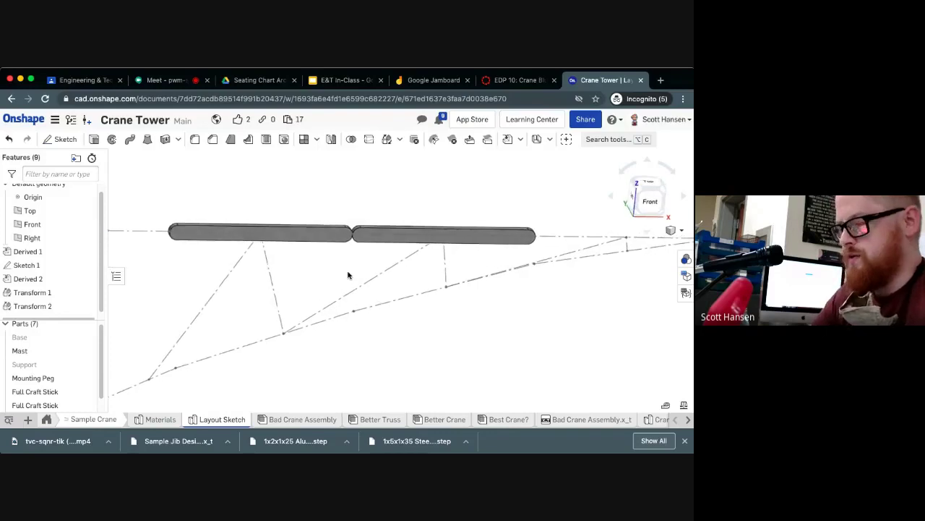
{"action": "scroll", "coordinate": [344, 276], "scroll_direction": "down", "scroll_amount": 5}
{"action": "right_click_drag", "start_coordinate": [348, 275], "coordinate": [401, 318]}
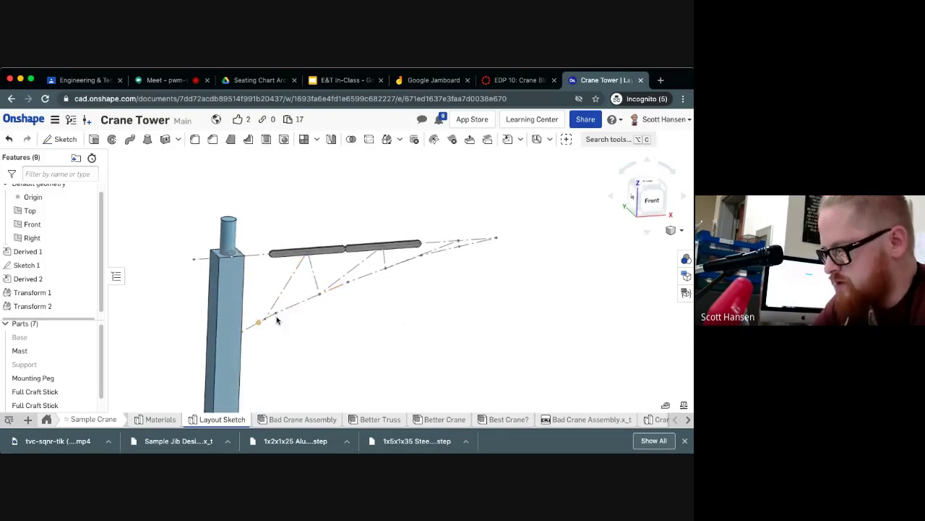
{"action": "scroll", "coordinate": [381, 307], "scroll_direction": "down", "scroll_amount": 5}
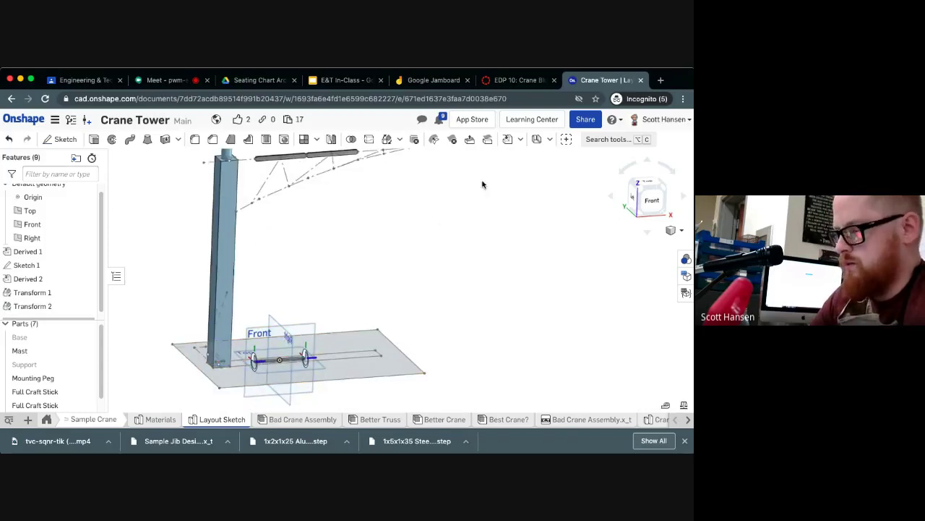
{"action": "left_click", "coordinate": [387, 138]}
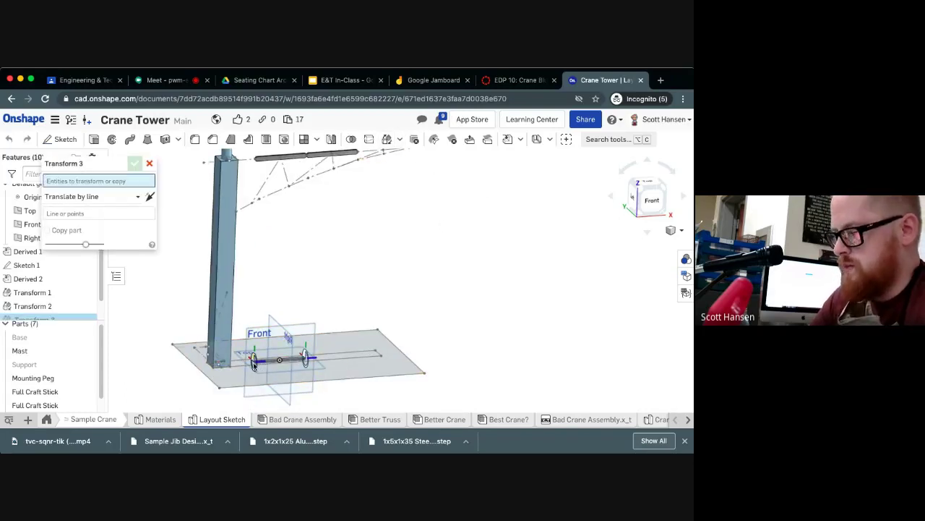
{"action": "left_click", "coordinate": [252, 356]}
{"action": "middle_click_drag", "start_coordinate": [307, 267], "coordinate": [310, 304]}
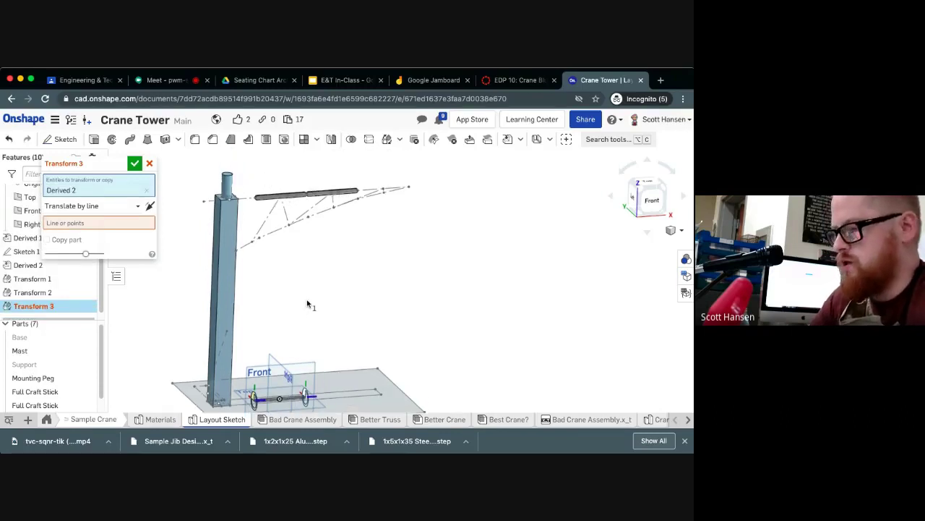
{"action": "left_click", "coordinate": [128, 208]}
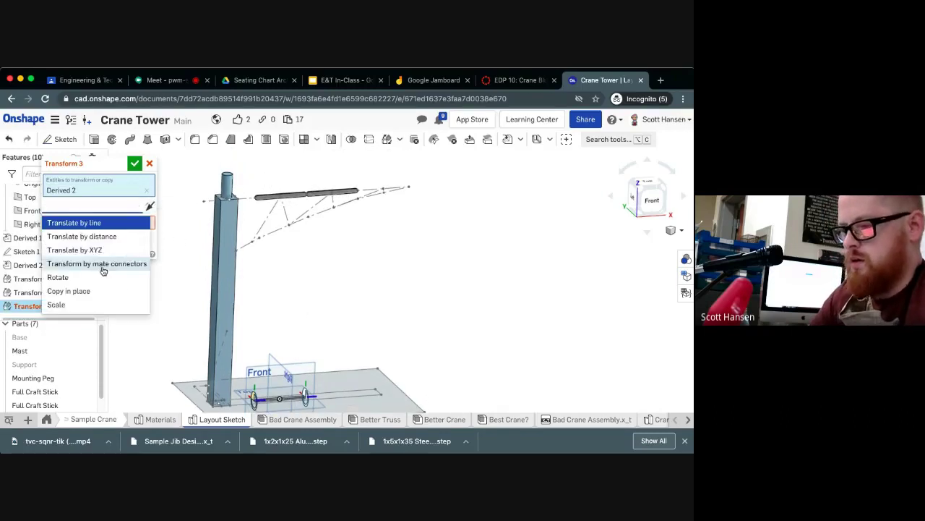
{"action": "left_click", "coordinate": [123, 264]}
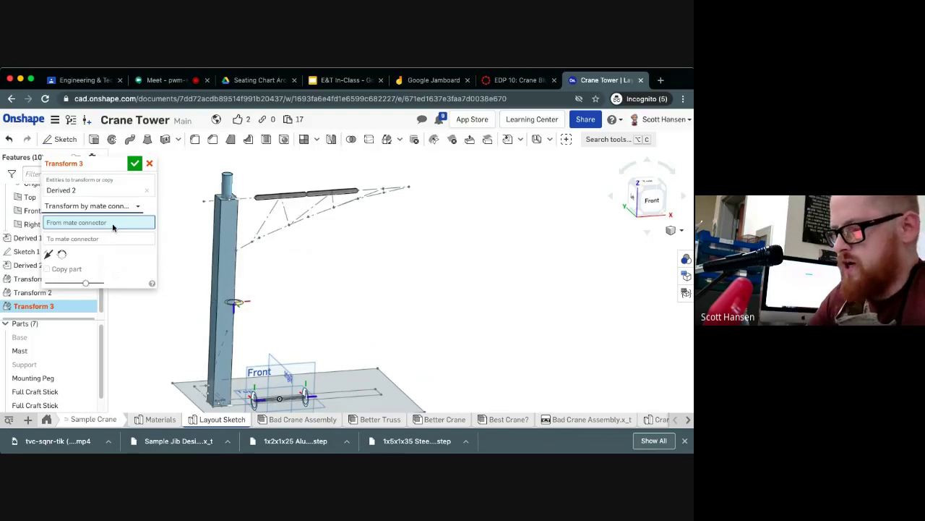
{"action": "left_click", "coordinate": [253, 400]}
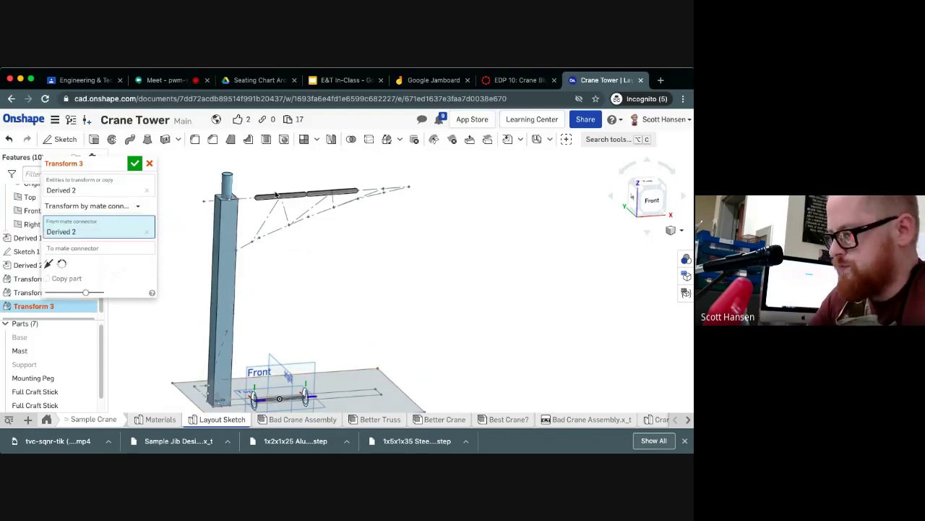
Step: Set the to connector at the mast-side end of the bottom row's first stick-length line and accept the transform
{"action": "left_click", "coordinate": [259, 238]}
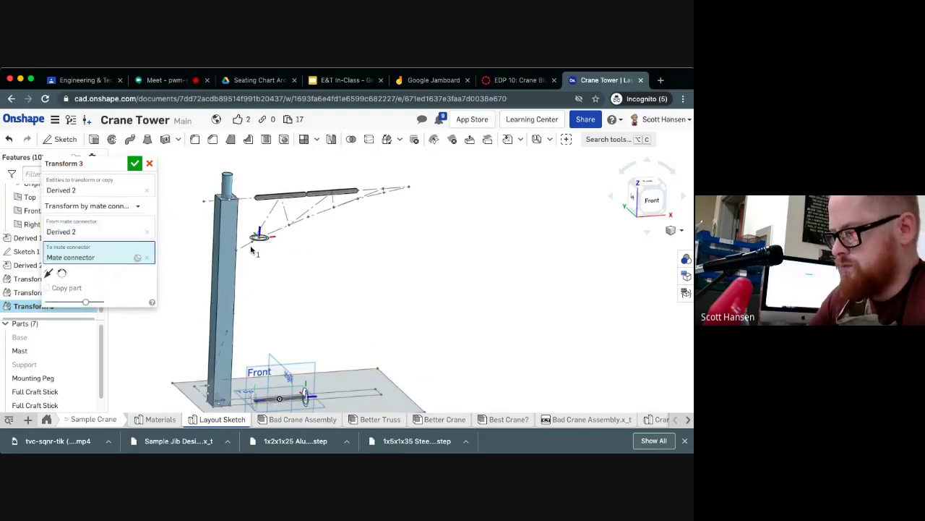
{"action": "left_click", "coordinate": [149, 257]}
{"action": "scroll", "coordinate": [266, 239], "scroll_direction": "up", "scroll_amount": 5}
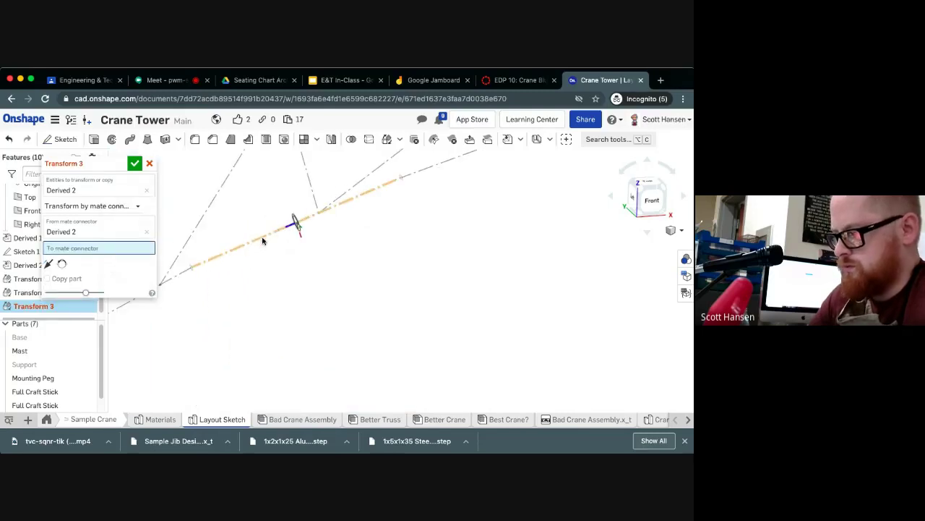
{"action": "left_click", "coordinate": [191, 269]}
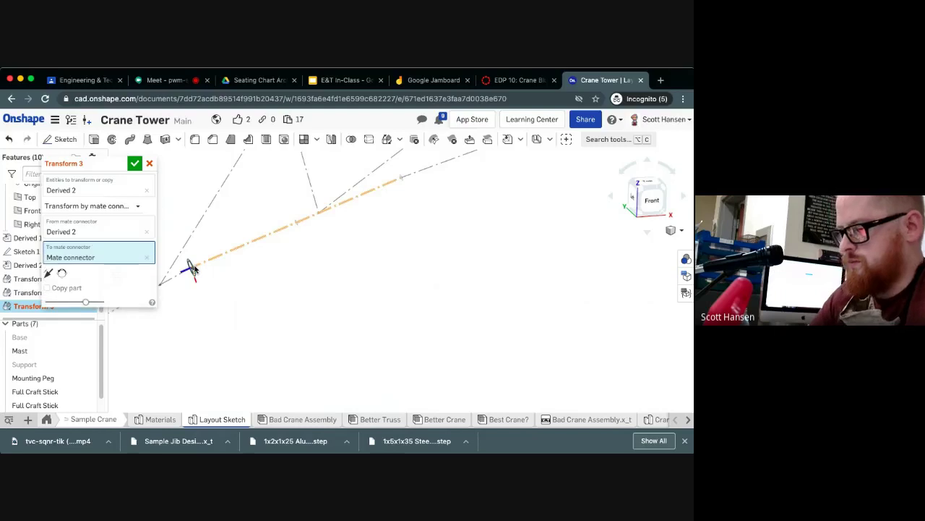
{"action": "left_click", "coordinate": [135, 164]}
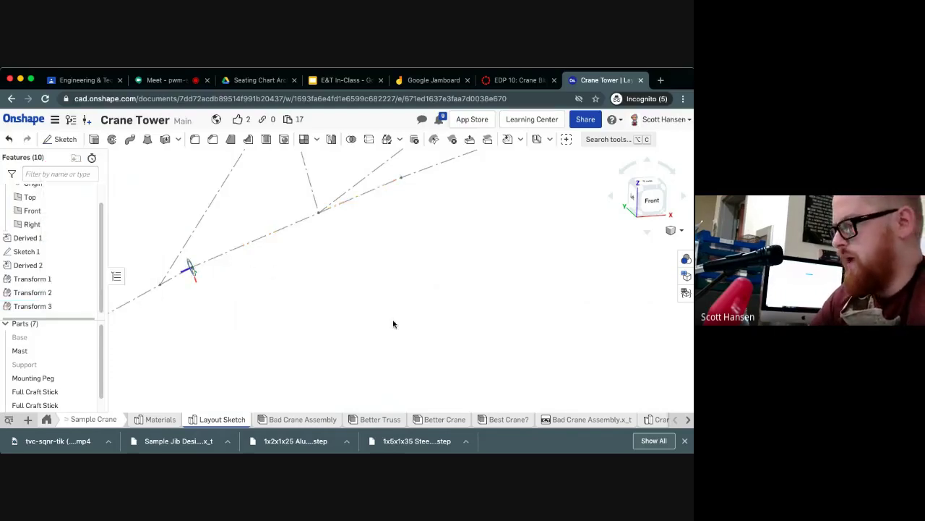
Step: Reopen Transform 3 and replace its selected mate connector with the original Full Craft Stick at the base
{"action": "scroll", "coordinate": [393, 324], "scroll_direction": "down", "scroll_amount": 2}
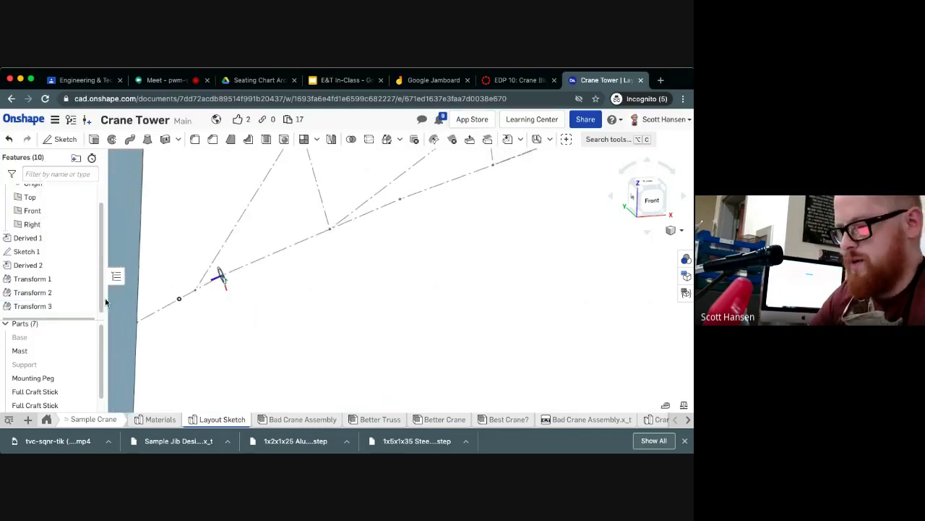
{"action": "scroll", "coordinate": [56, 283], "scroll_direction": "down", "scroll_amount": 1}
{"action": "scroll", "coordinate": [360, 294], "scroll_direction": "down", "scroll_amount": 6}
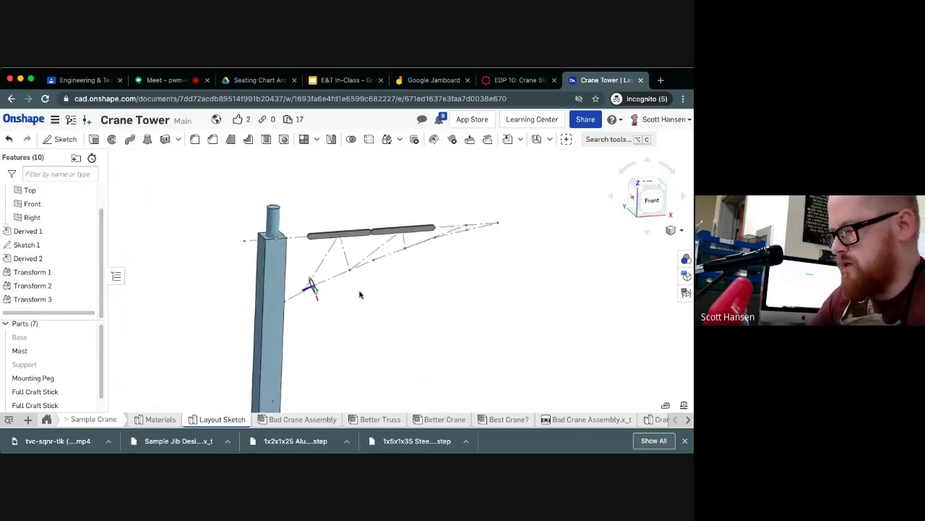
{"action": "middle_click_drag", "start_coordinate": [360, 294], "coordinate": [328, 283]}
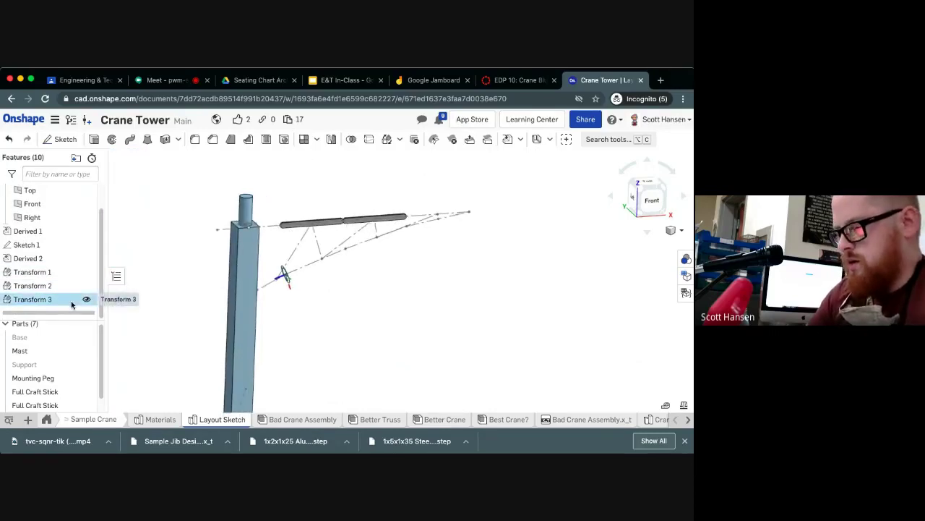
{"action": "double_click", "coordinate": [73, 299]}
{"action": "middle_click_drag", "start_coordinate": [397, 317], "coordinate": [373, 240]}
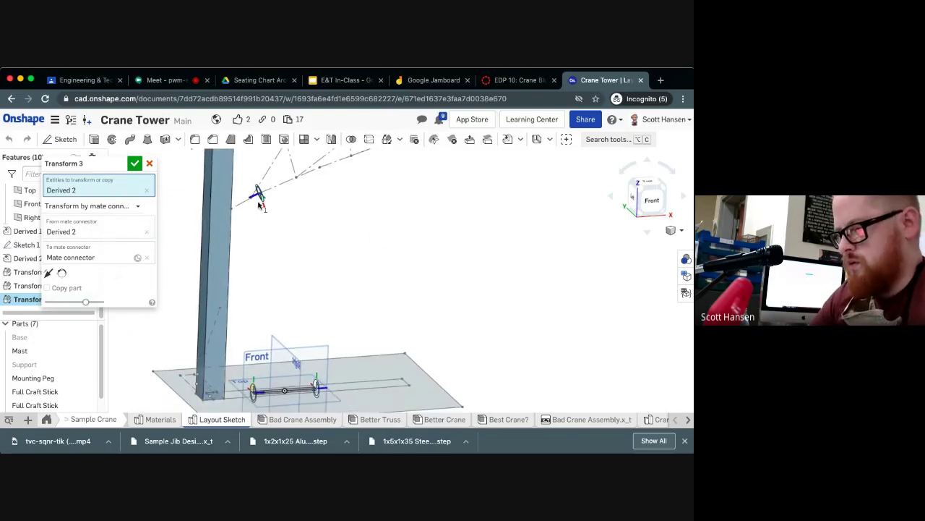
{"action": "scroll", "coordinate": [261, 205], "scroll_direction": "up", "scroll_amount": 5}
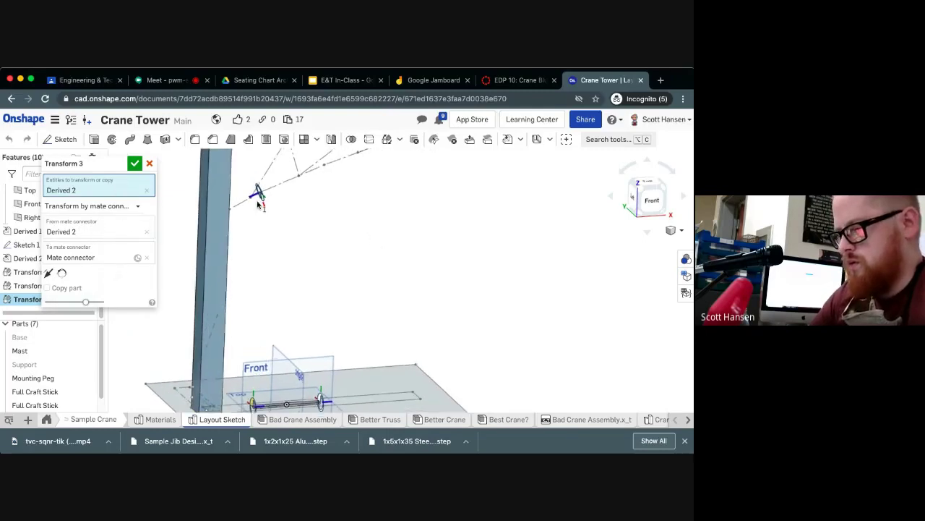
{"action": "left_click", "coordinate": [147, 190]}
{"action": "scroll", "coordinate": [258, 289], "scroll_direction": "down", "scroll_amount": 5}
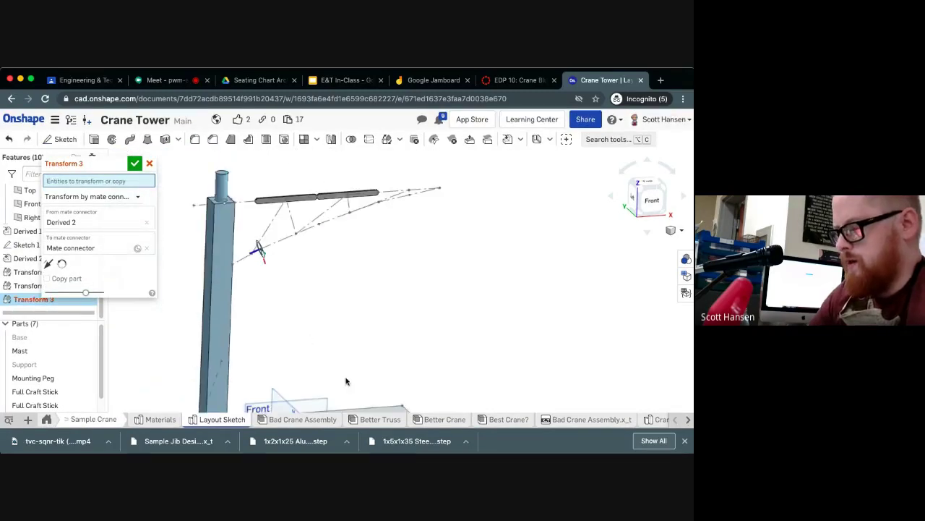
{"action": "middle_click_drag", "start_coordinate": [346, 381], "coordinate": [345, 316]}
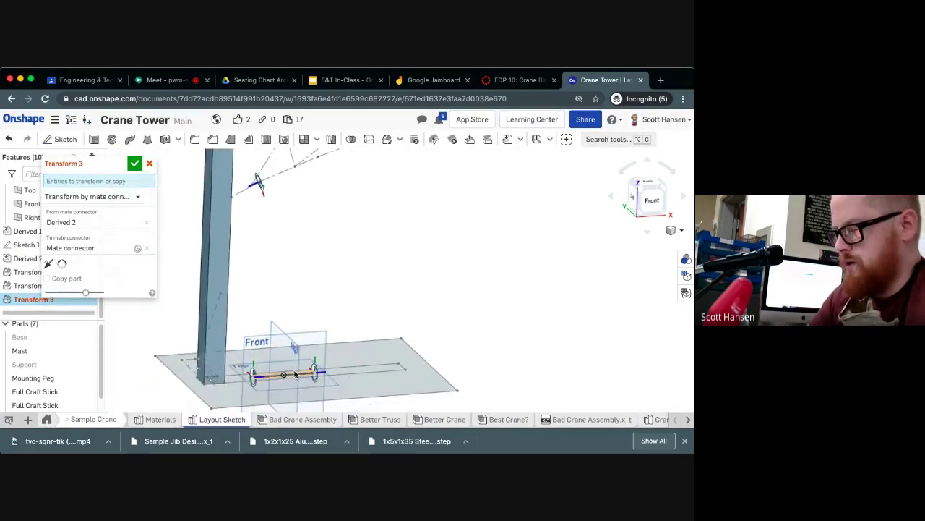
{"action": "left_click", "coordinate": [295, 375]}
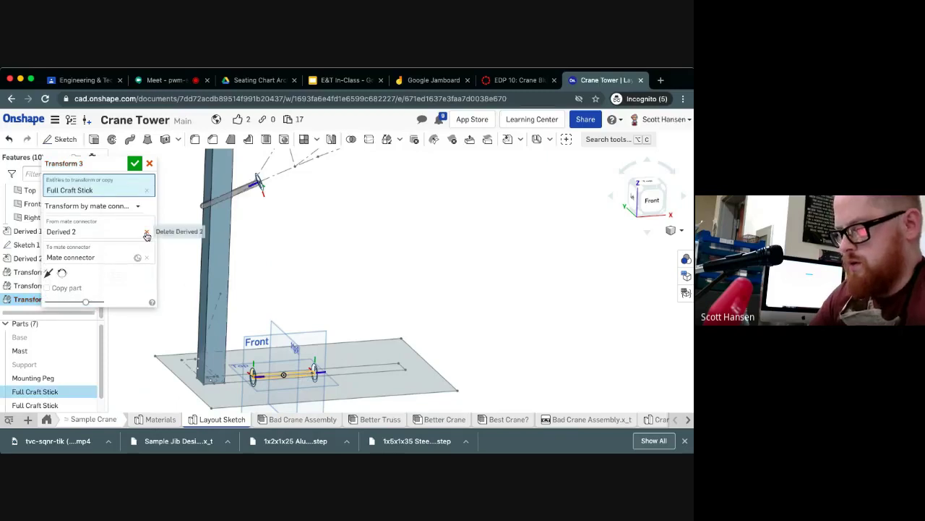
Step: Flip the transform's primary axis so the stick extends outward along the bottom-row line, and accept it
{"action": "left_click", "coordinate": [48, 273]}
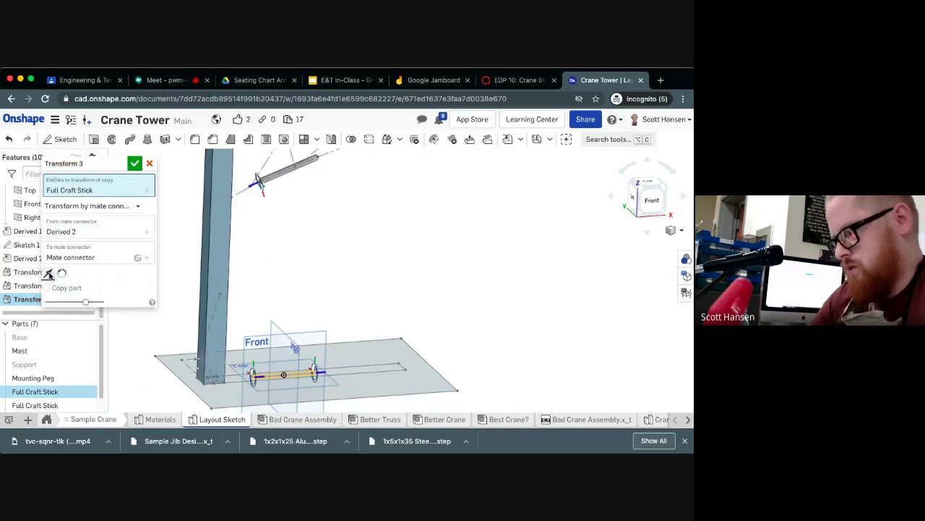
{"action": "middle_click_drag", "start_coordinate": [296, 251], "coordinate": [295, 319]}
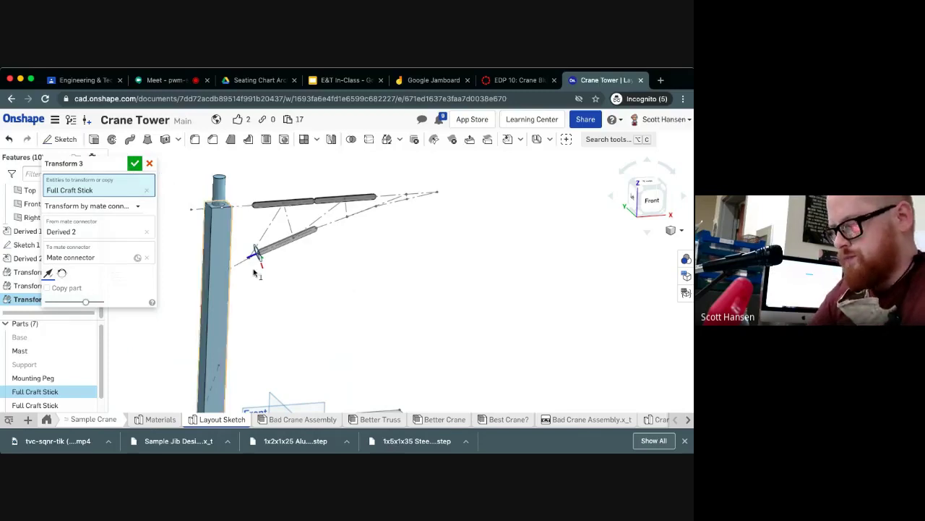
{"action": "middle_click_drag", "start_coordinate": [306, 314], "coordinate": [288, 258]}
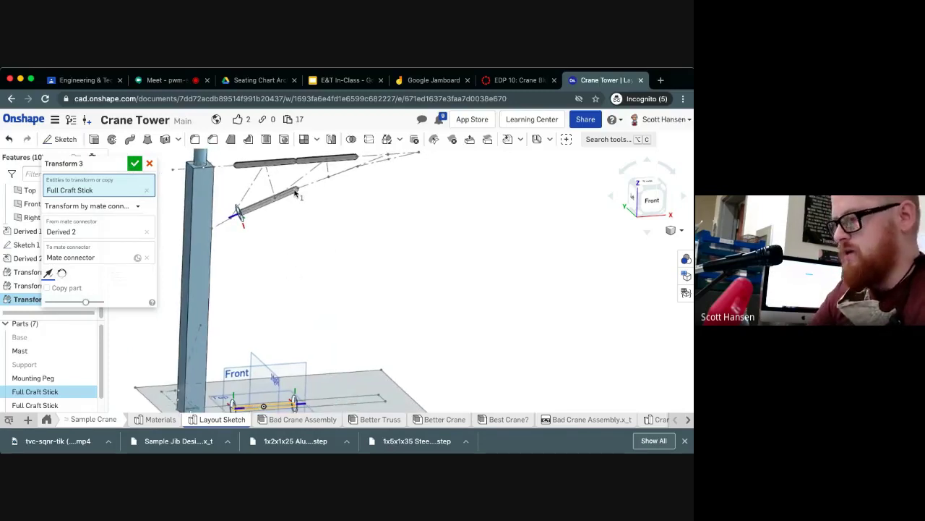
{"action": "left_click", "coordinate": [134, 164]}
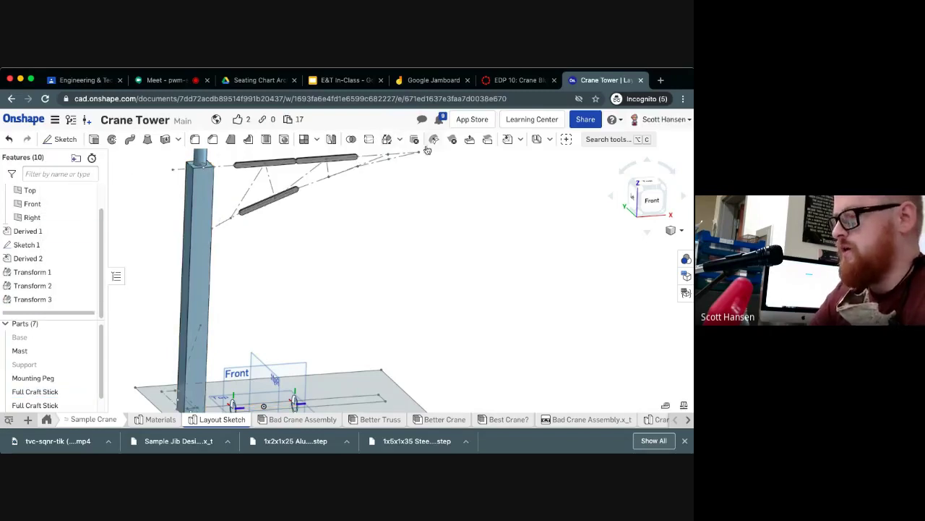
{"action": "left_click", "coordinate": [387, 141]}
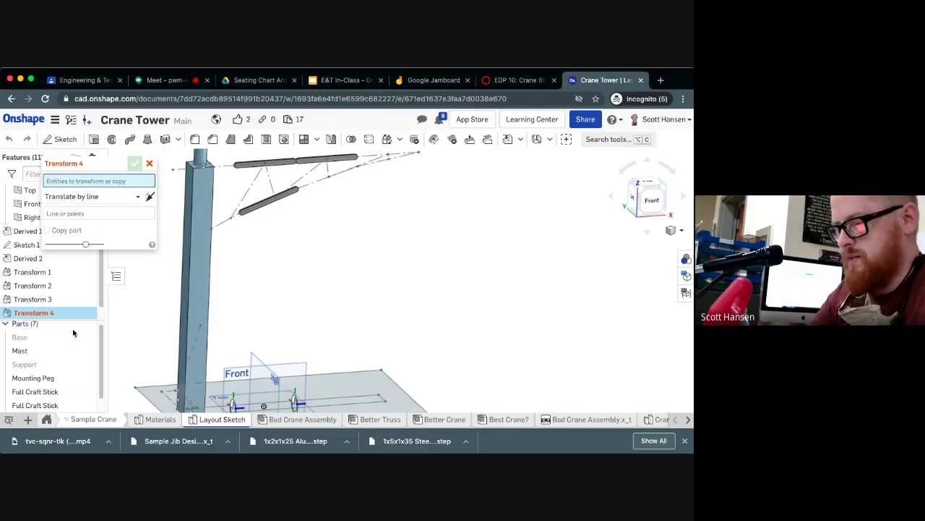
{"action": "right_click_drag", "start_coordinate": [365, 279], "coordinate": [362, 258]}
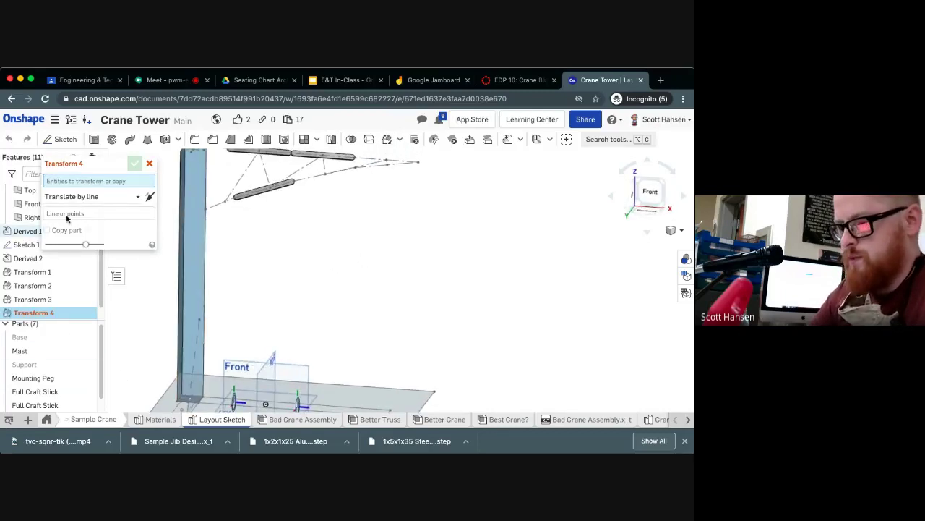
{"action": "left_click", "coordinate": [149, 163]}
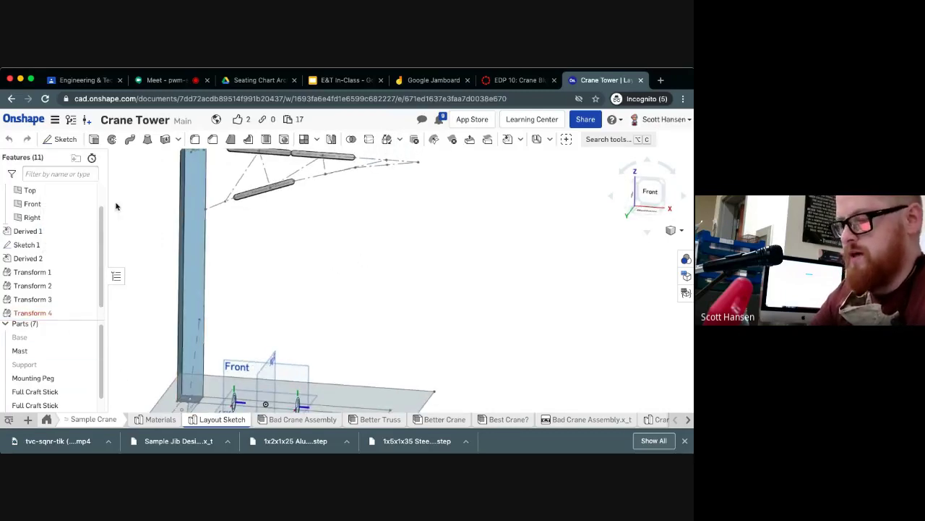
Step: Reopen Transform 3, enable part copying to keep the original stick at the base, and accept the change
{"action": "double_click", "coordinate": [55, 302]}
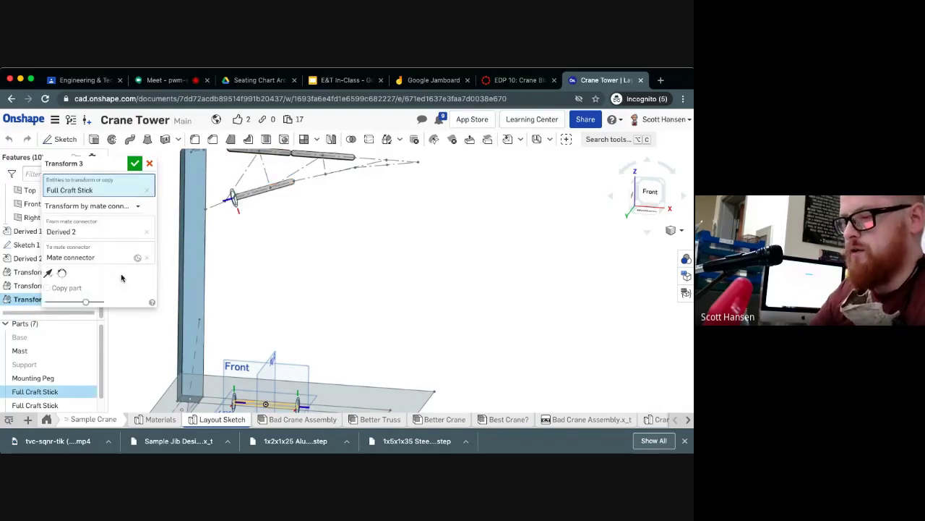
{"action": "left_click", "coordinate": [47, 288]}
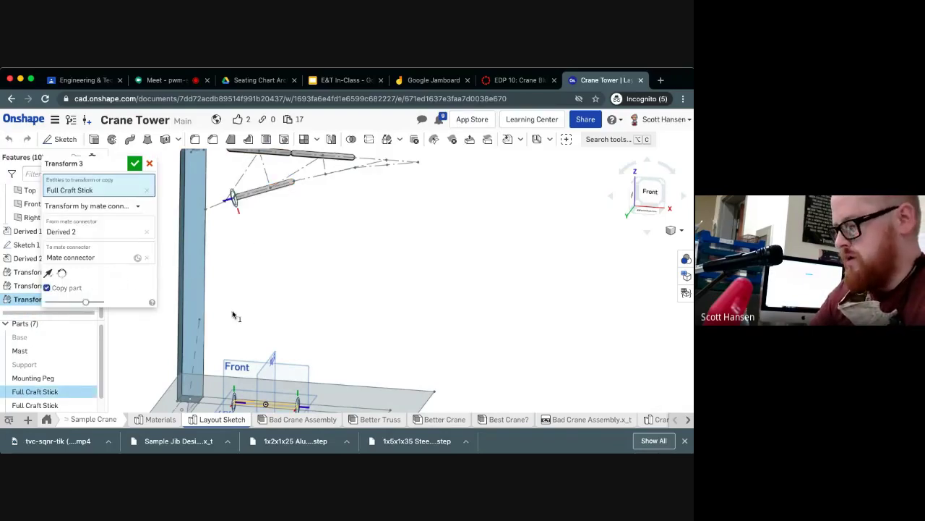
{"action": "left_click", "coordinate": [135, 166]}
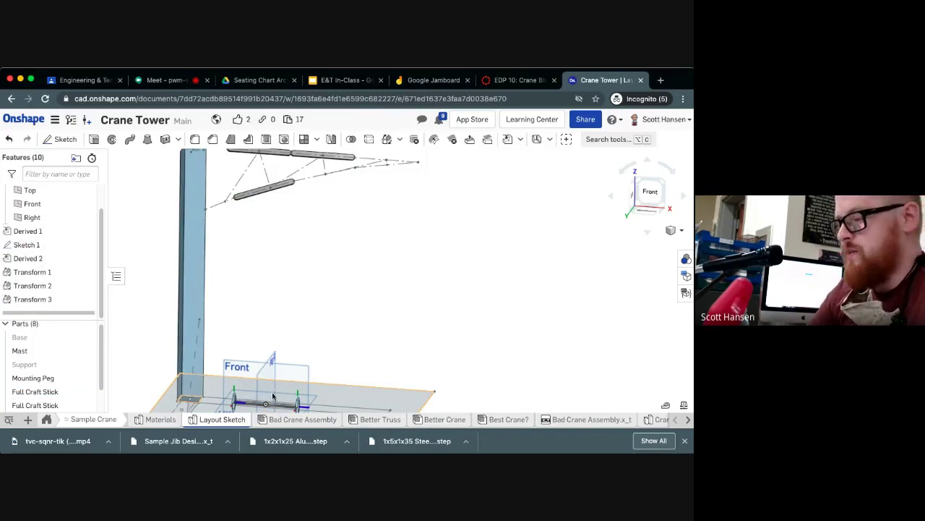
Step: Start a mate-connector transform of the Full Craft Stick at the base, using its mast-side end connector as the from connector
{"action": "left_click", "coordinate": [387, 139]}
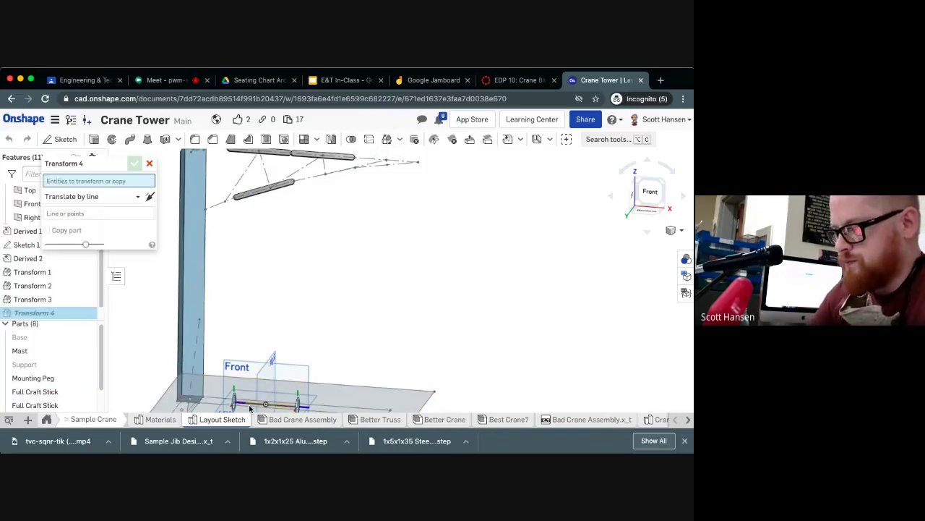
{"action": "left_click", "coordinate": [249, 407]}
{"action": "left_click", "coordinate": [113, 208]}
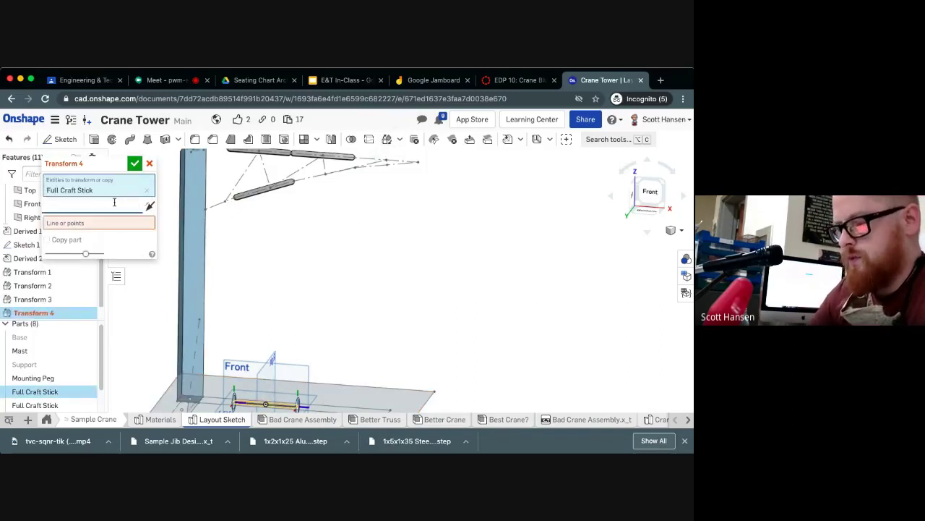
{"action": "left_click", "coordinate": [95, 265]}
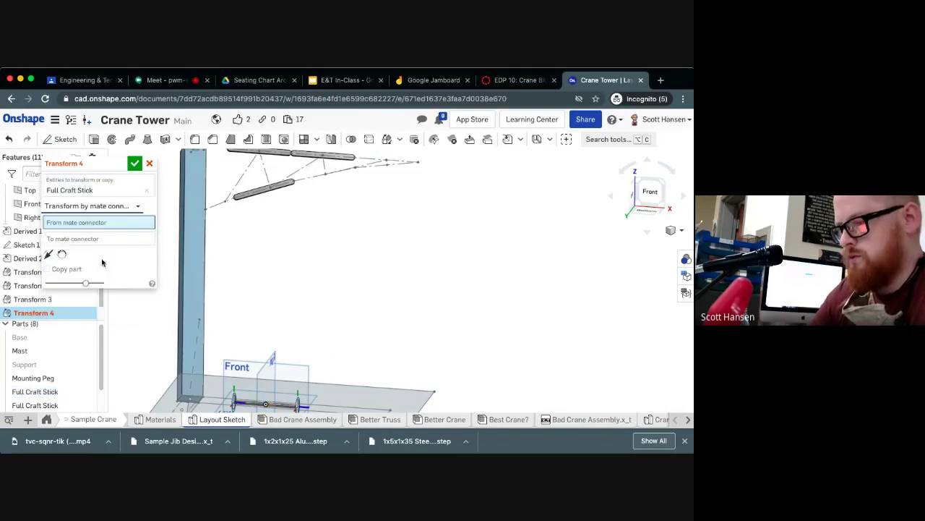
{"action": "left_click", "coordinate": [233, 402]}
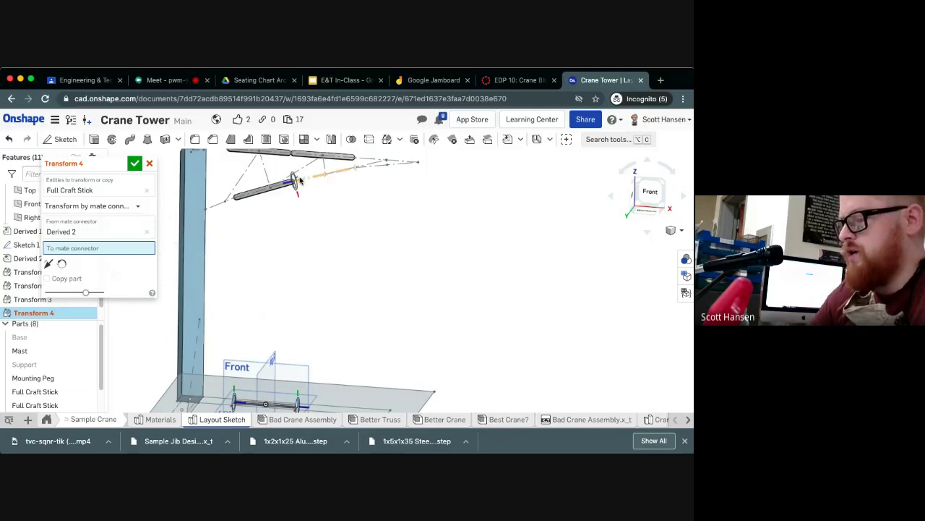
Step: Set the to connector at the start of the bottom row's second stick-length line and flip the primary axis so the stick extends outward
{"action": "left_click", "coordinate": [304, 181]}
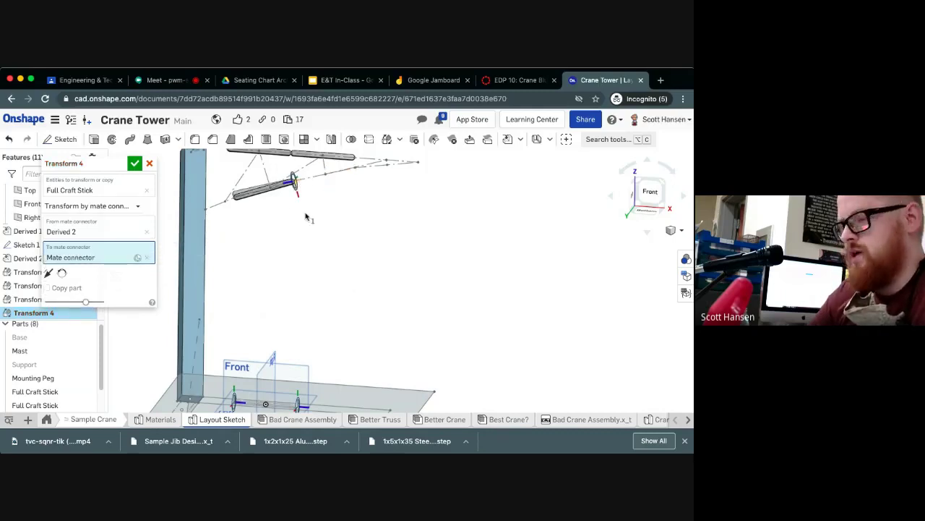
{"action": "middle_click_drag", "start_coordinate": [345, 317], "coordinate": [363, 336]}
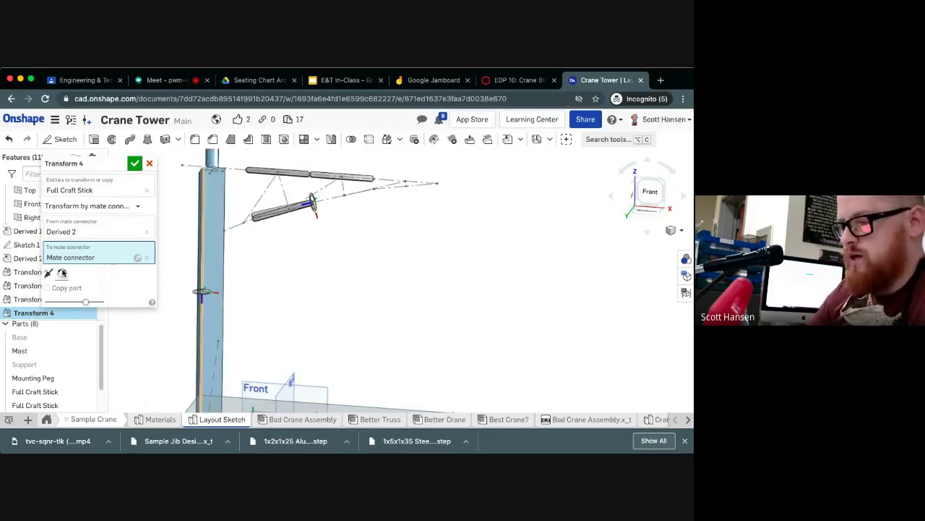
{"action": "left_click", "coordinate": [49, 273]}
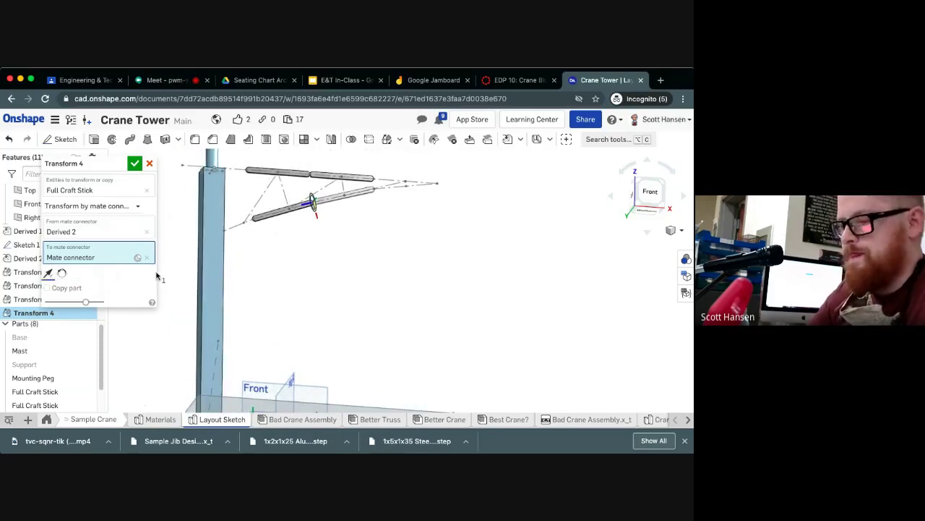